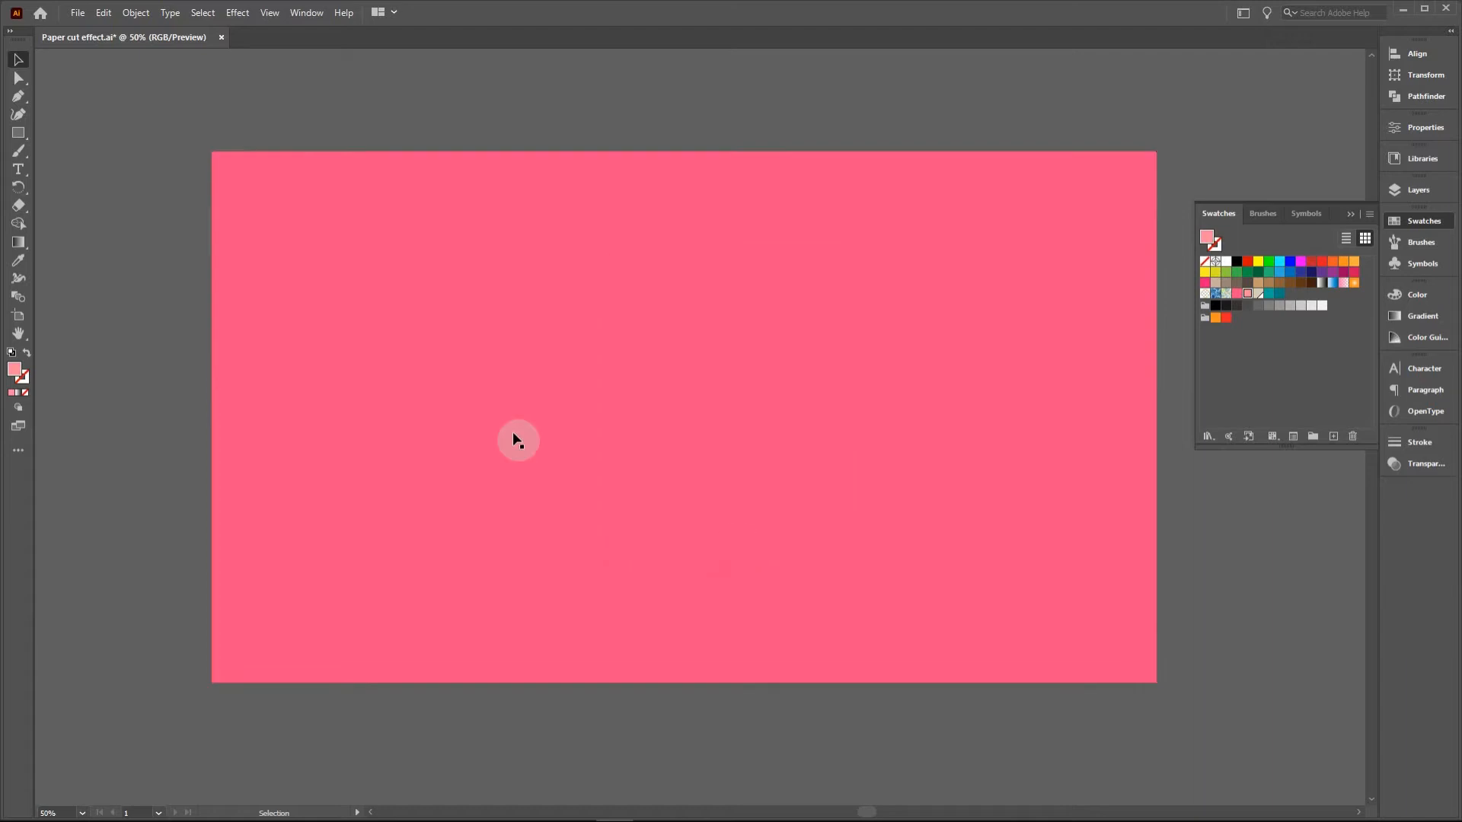
Add a light pink 1920 x 1080 px rectangle and align it to cover the artboard.
click(153, 287)
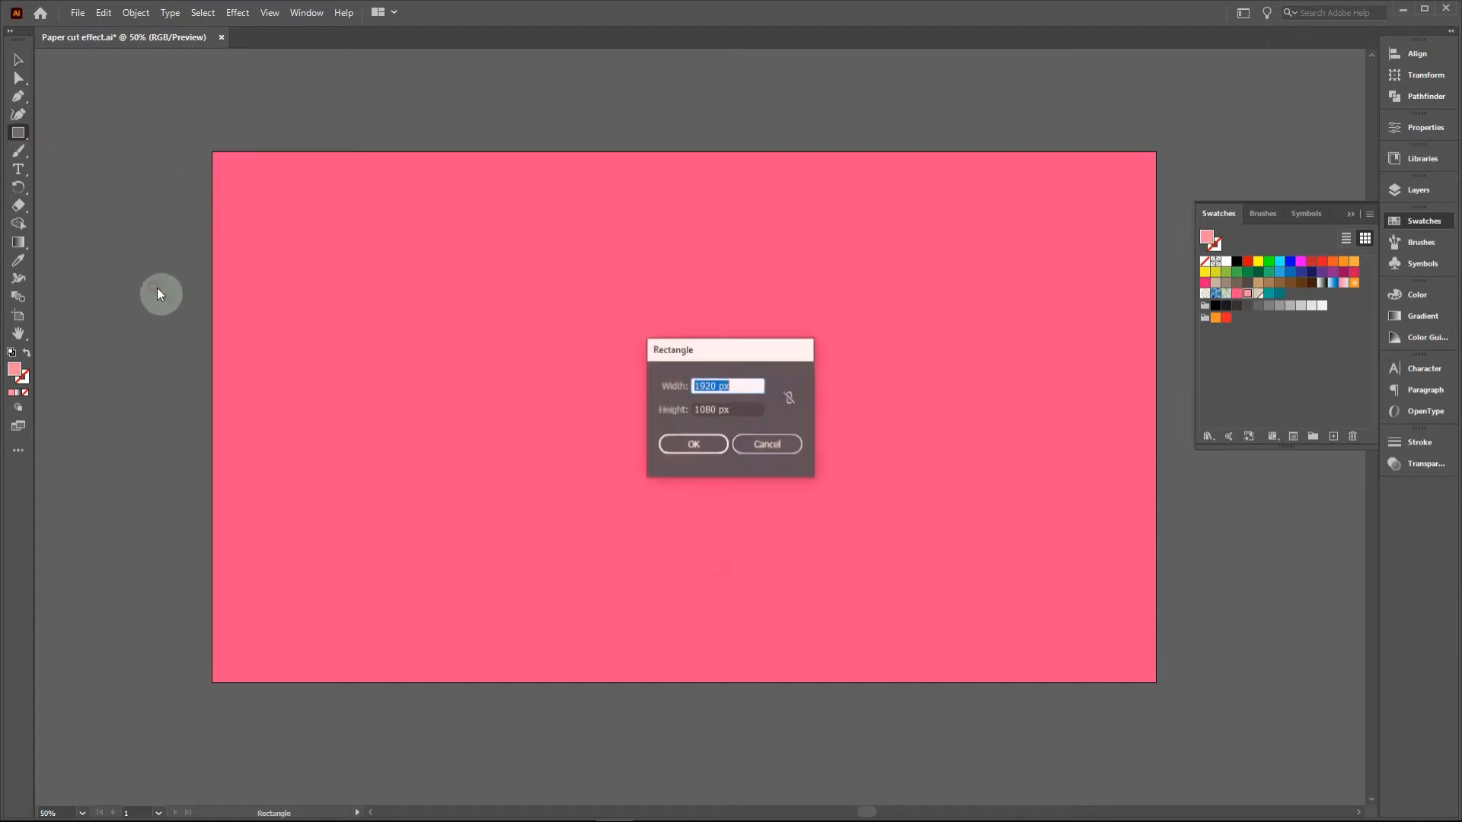
click(694, 446)
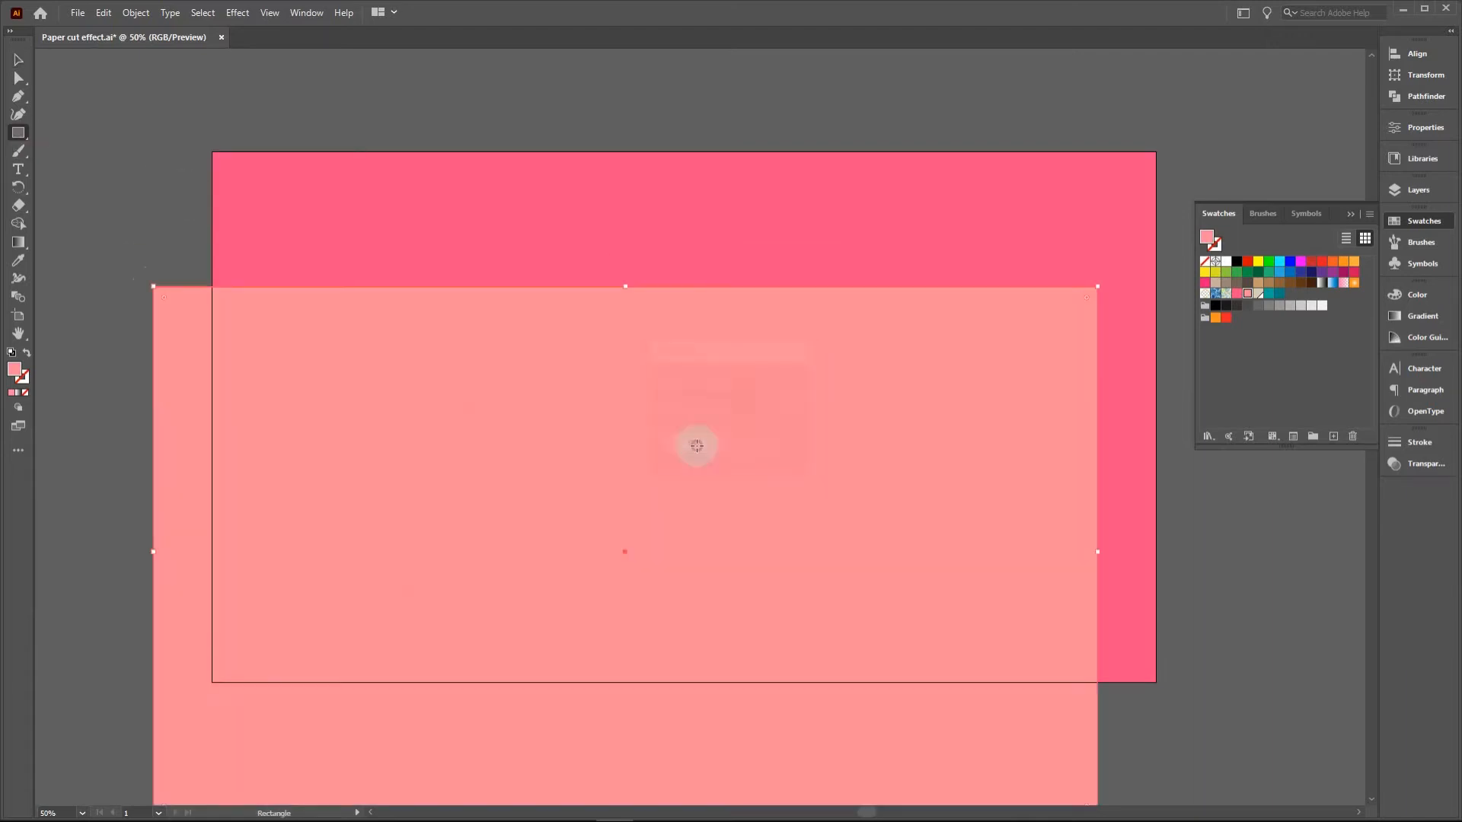
click(16, 59)
click(338, 376)
drag(323, 347, 373, 216)
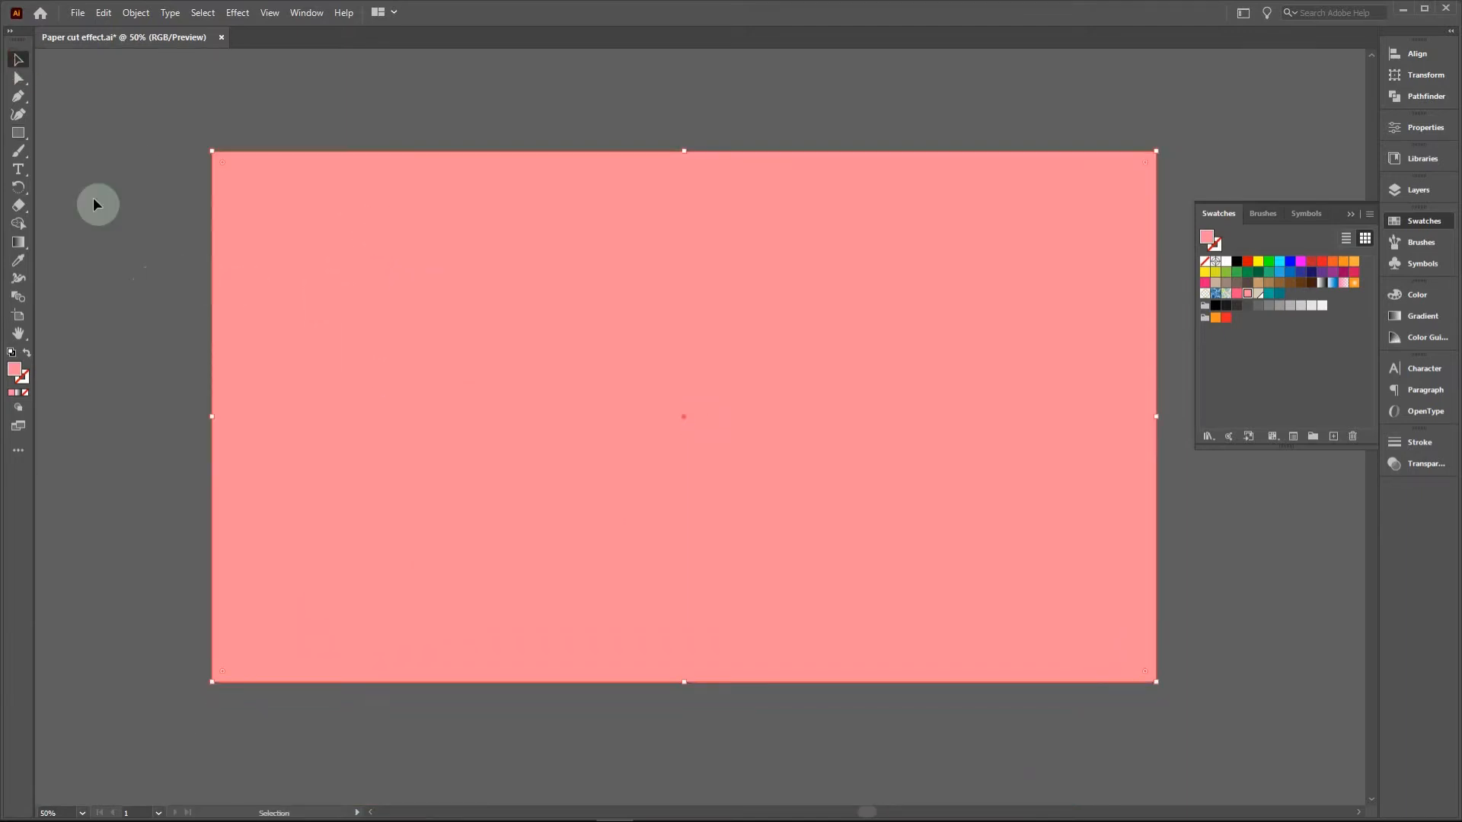
Draw a closed wavy shape with the Pen tool in the lower-right part of the light pink rectangle.
click(20, 96)
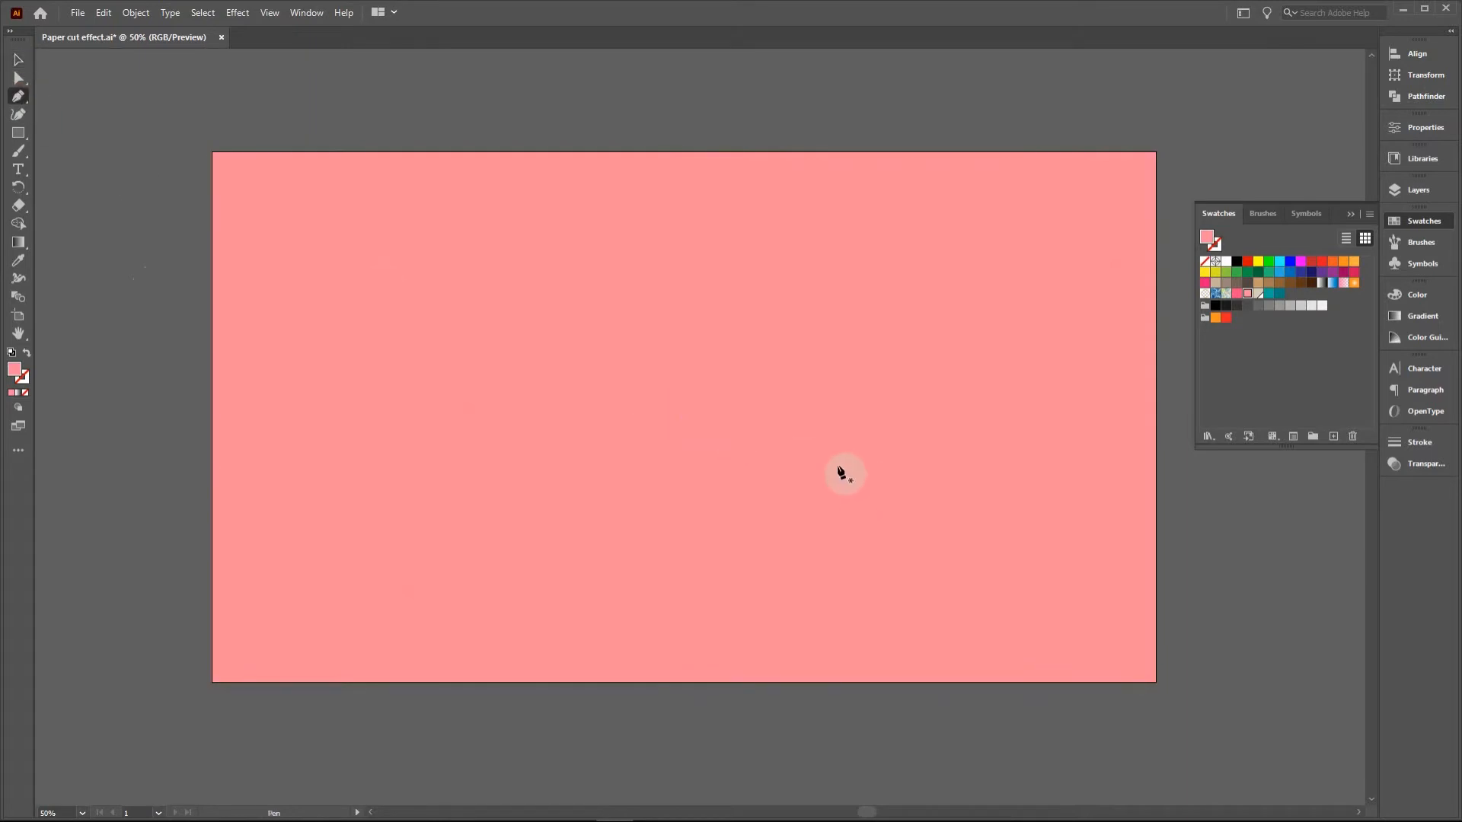
drag(845, 439, 1003, 632)
drag(930, 602, 938, 568)
drag(916, 547, 846, 502)
click(843, 449)
Cut the wavy shape out of the light pink rectangle with the Shape Builder, exposing the darker pink layer.
click(13, 65)
click(526, 365)
click(996, 508)
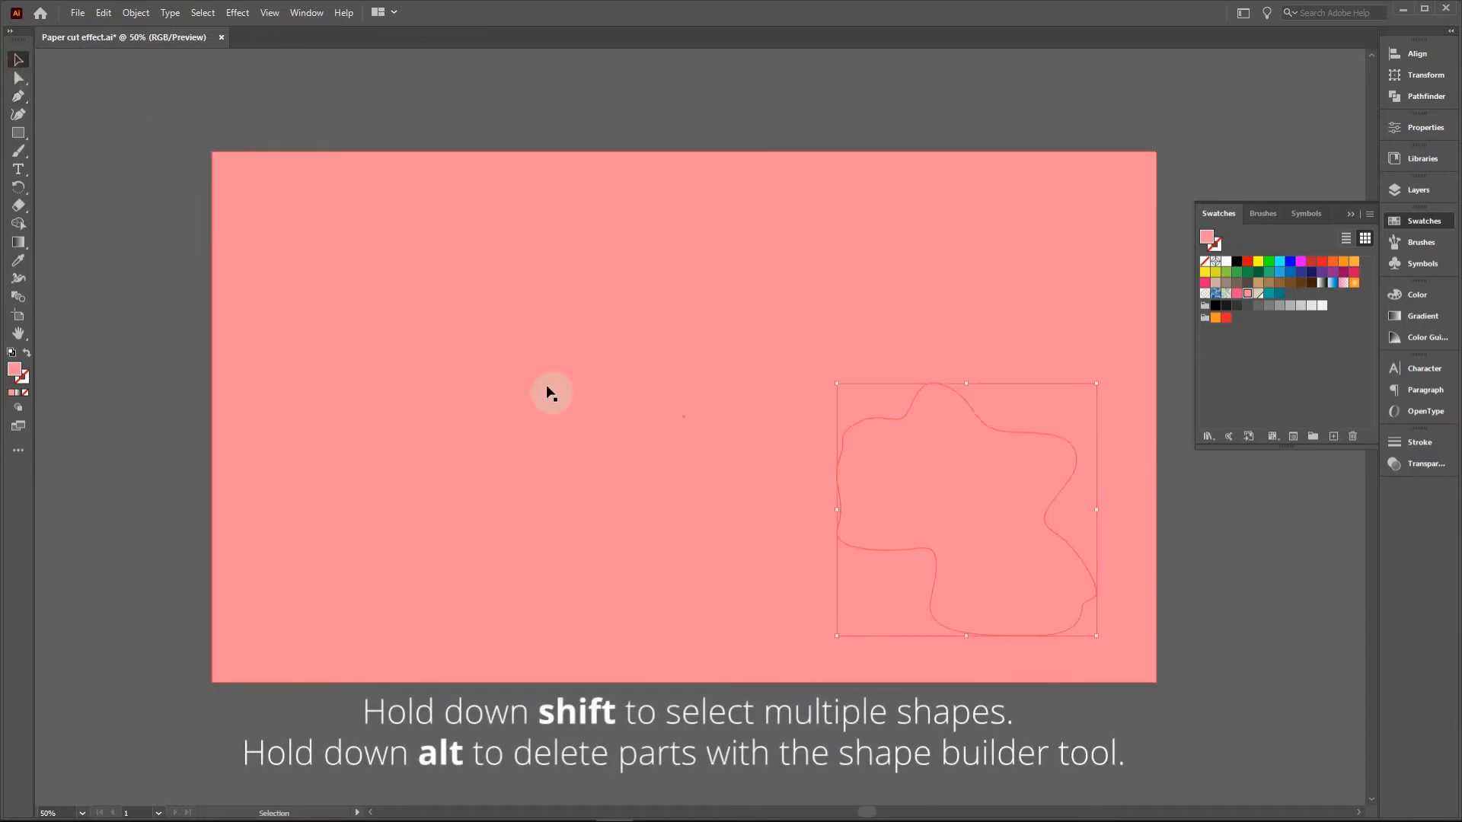
shift+click(573, 410)
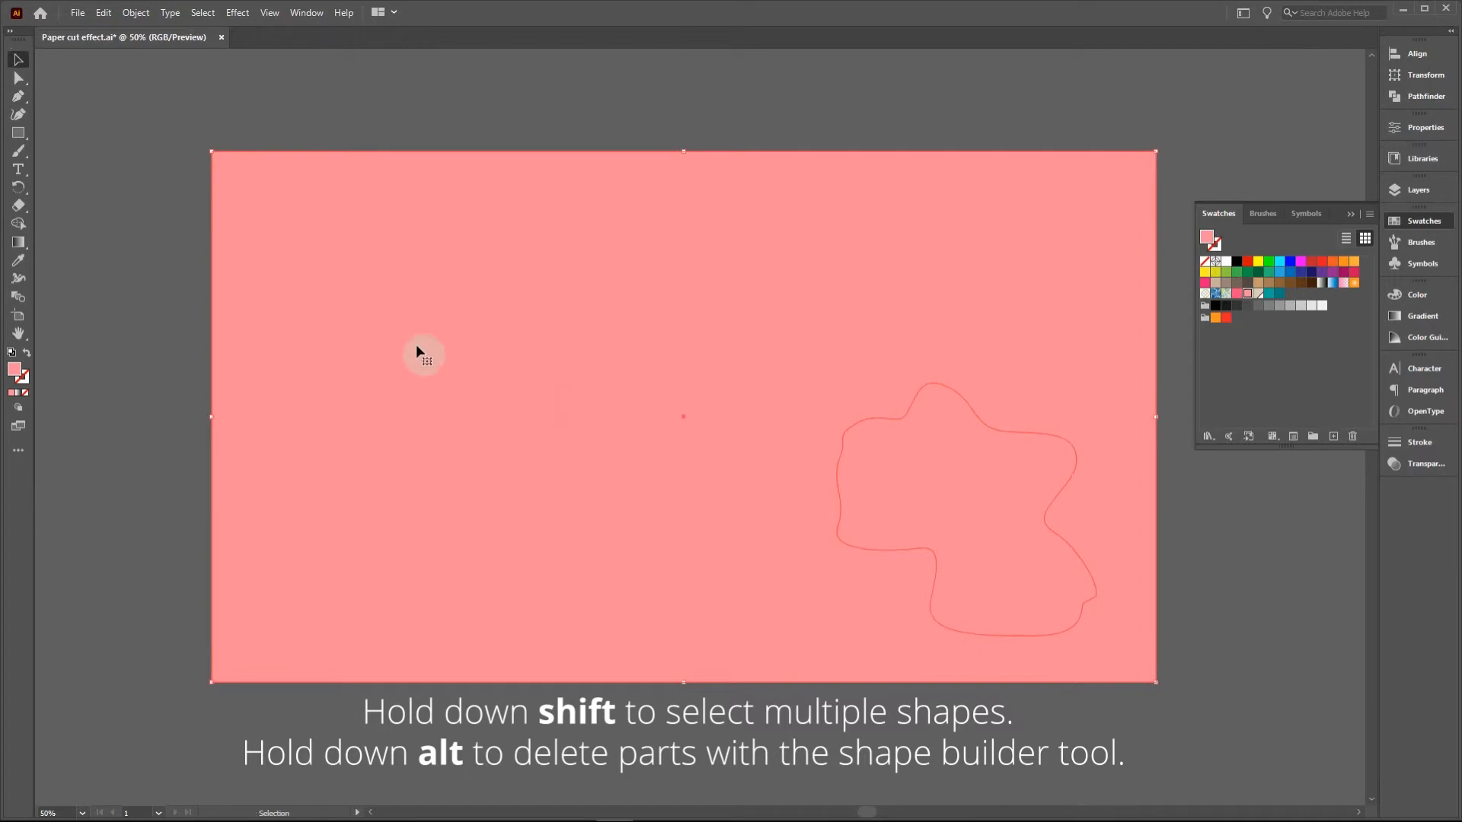
click(19, 223)
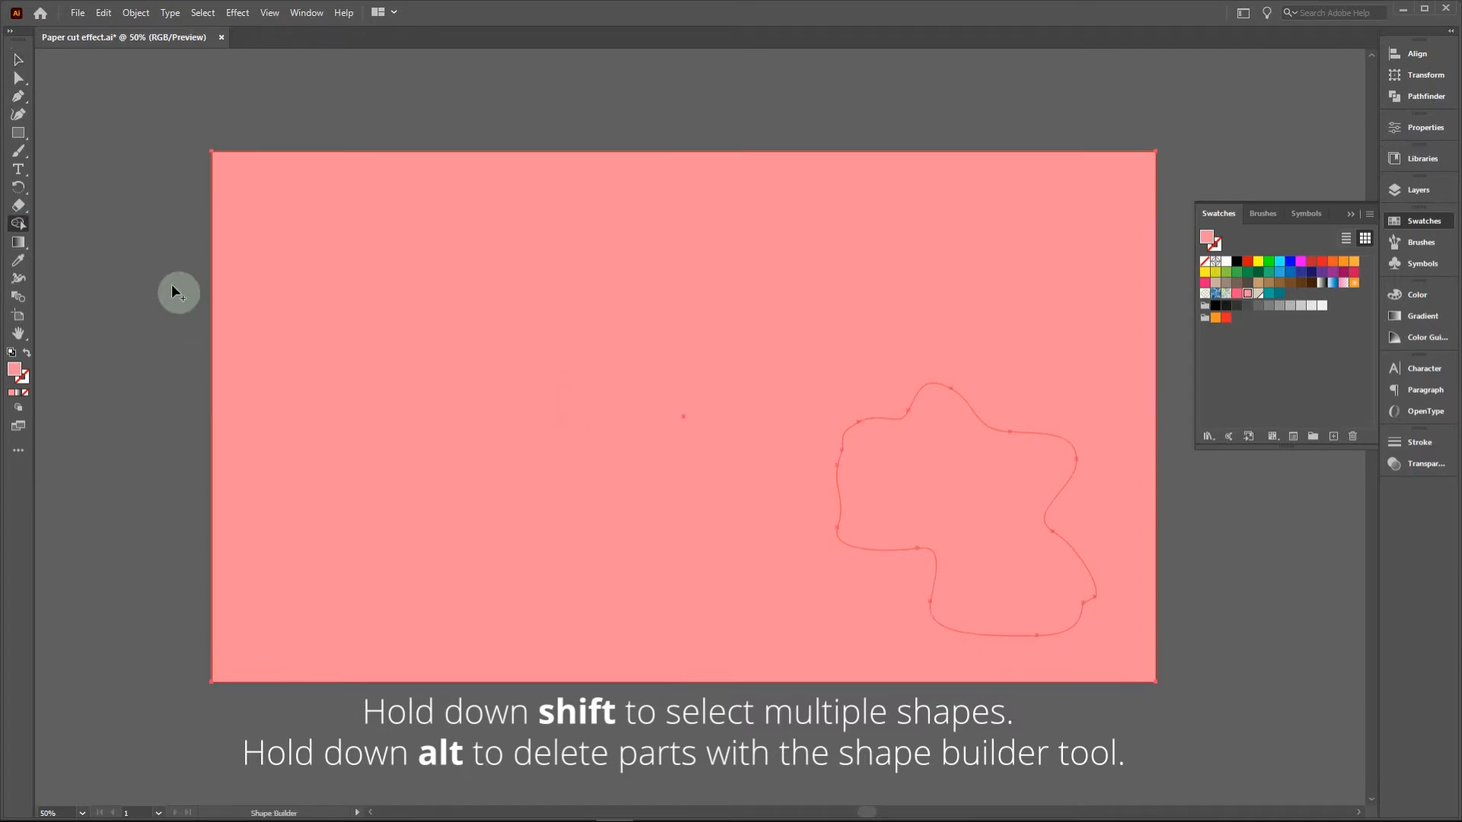
click(973, 502)
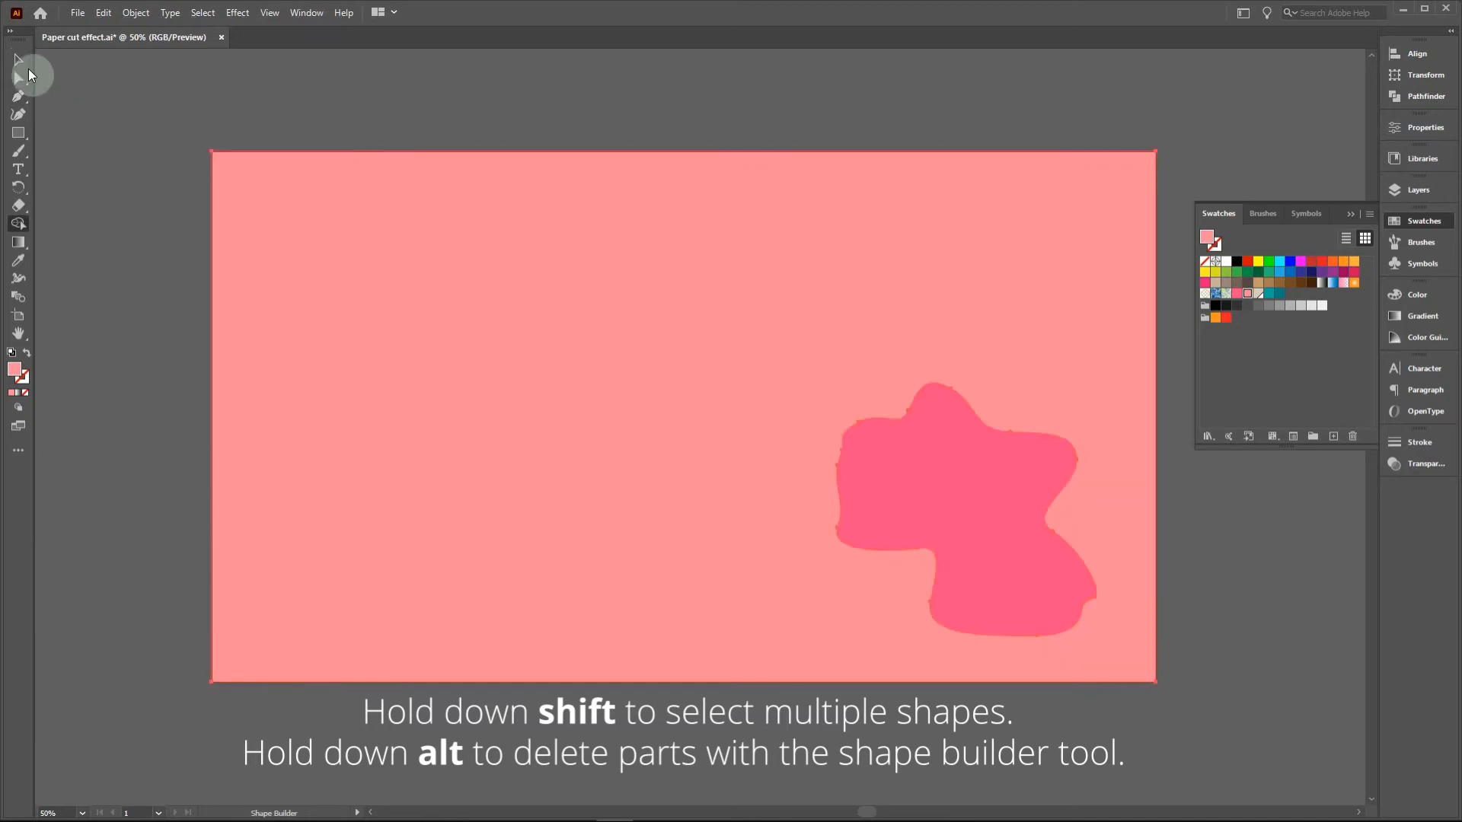
click(21, 62)
click(138, 212)
Set the fill to the beige swatch and add a 1920 x 1080 px rectangle aligned over the artboard.
double_click(1258, 293)
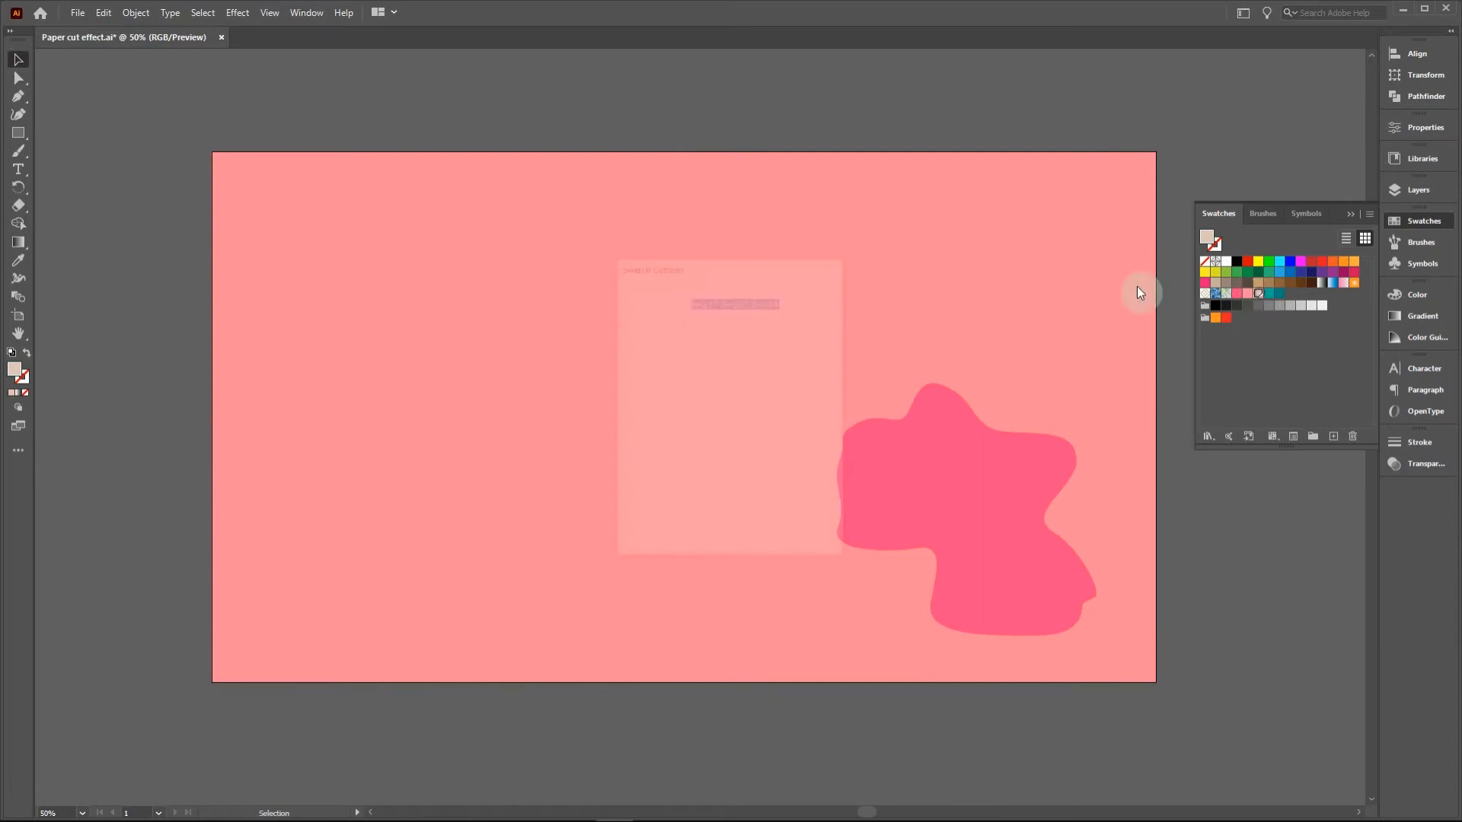
click(724, 529)
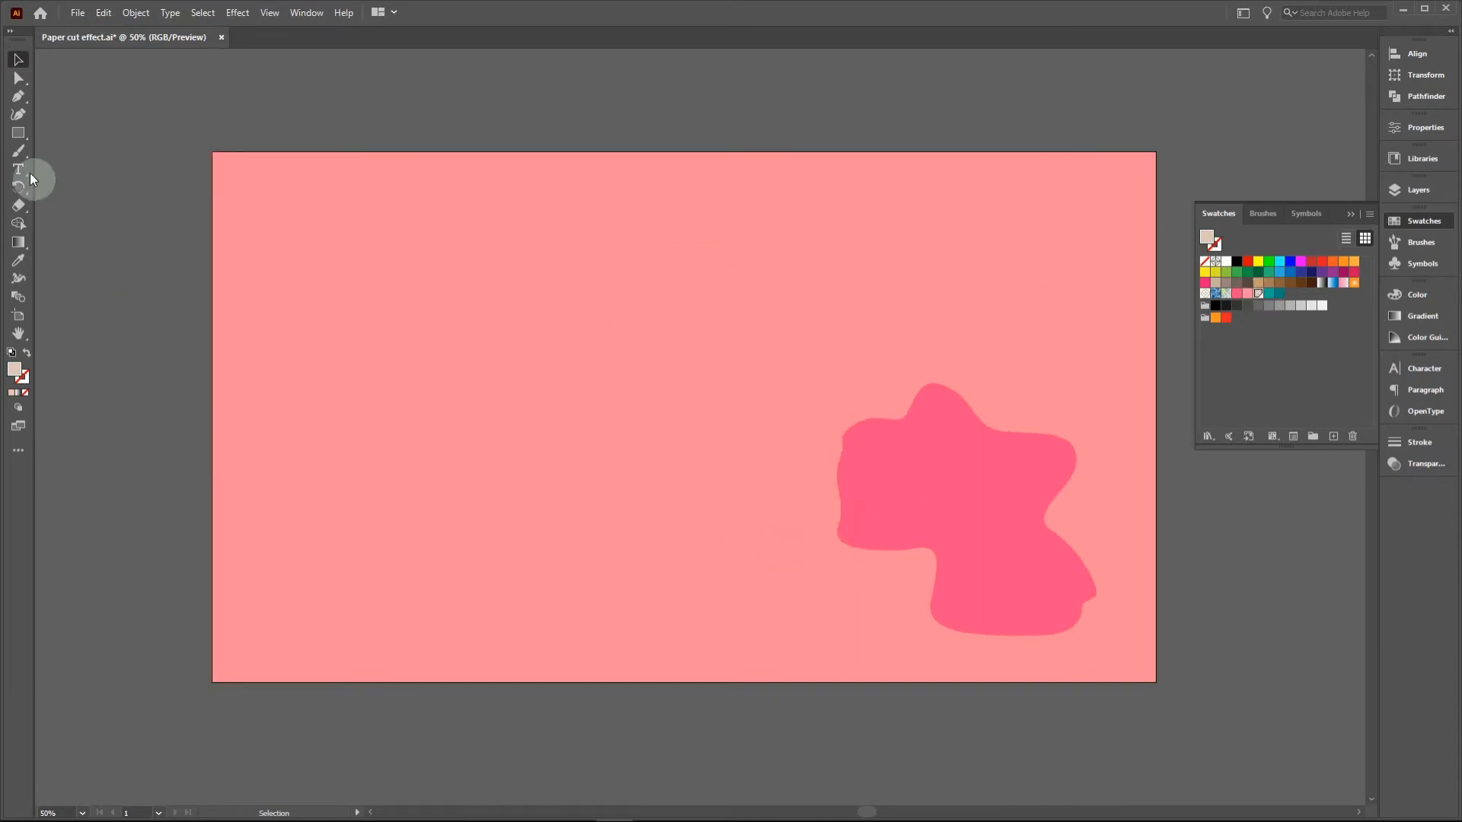
click(19, 134)
click(136, 264)
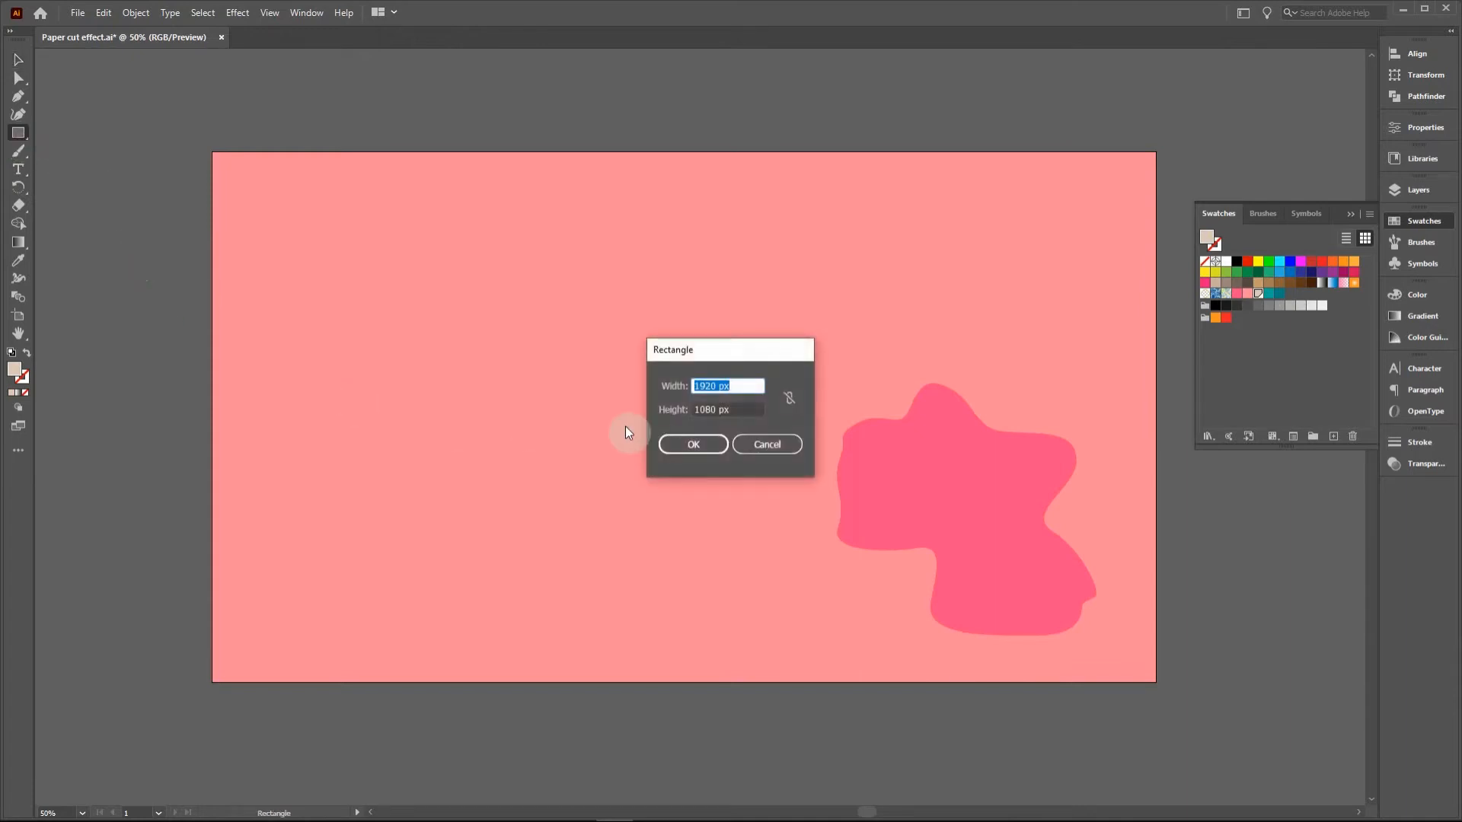
click(683, 441)
click(18, 60)
drag(259, 318, 329, 210)
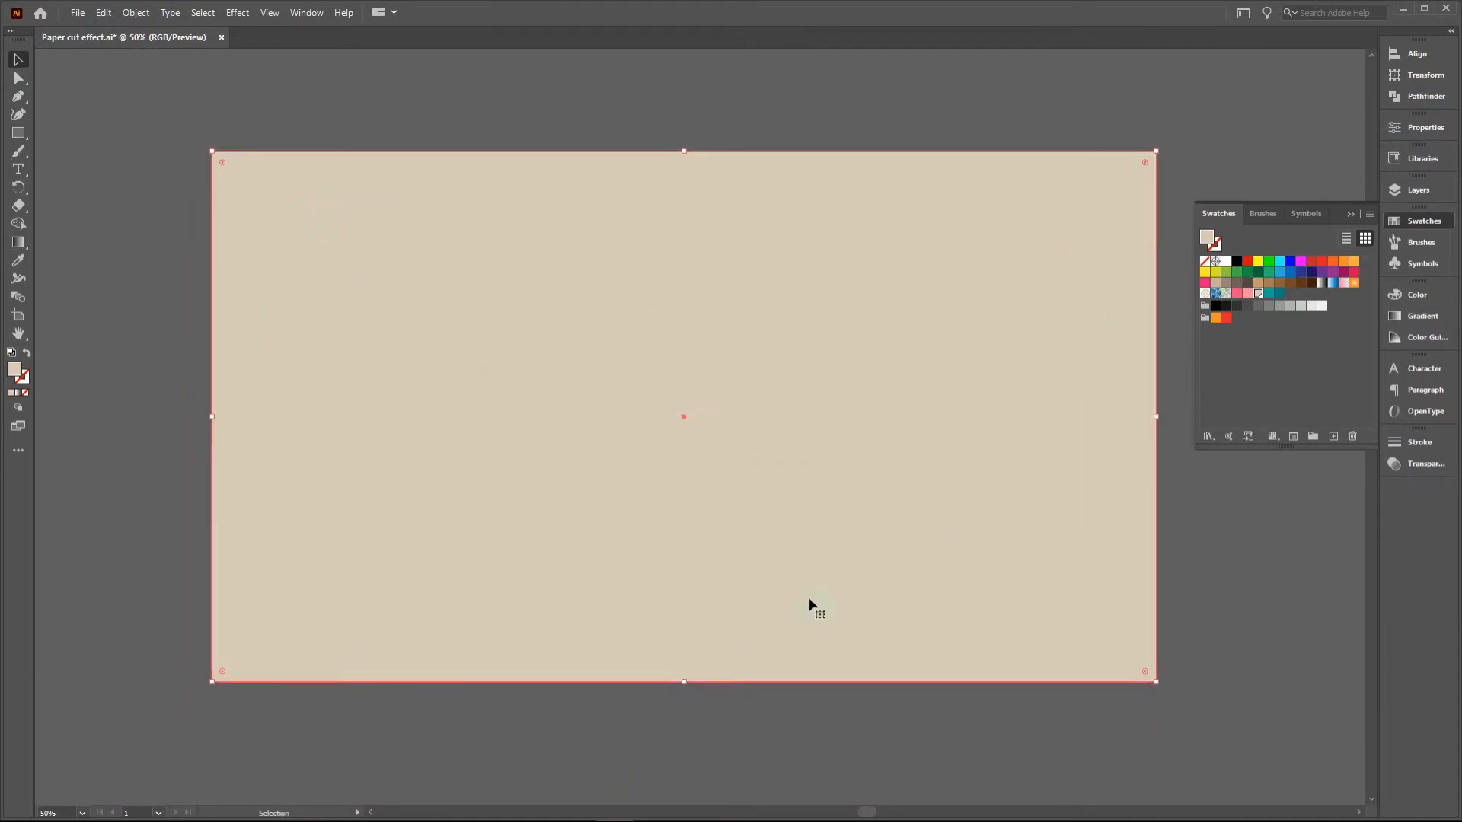
Lower the beige rectangle's opacity to 80%.
click(1427, 471)
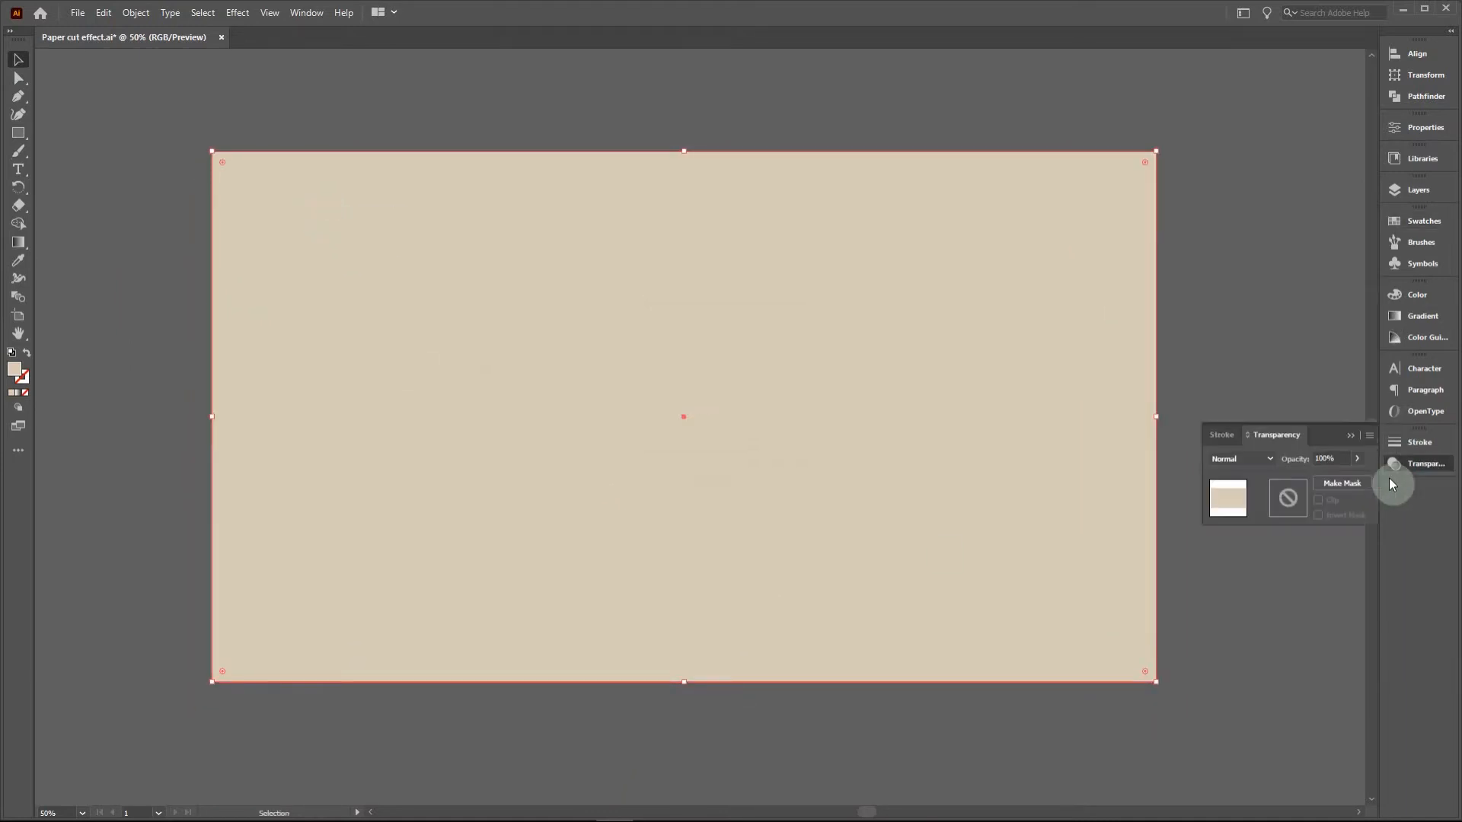
click(1325, 458)
text(80)
key(Return)
click(1427, 466)
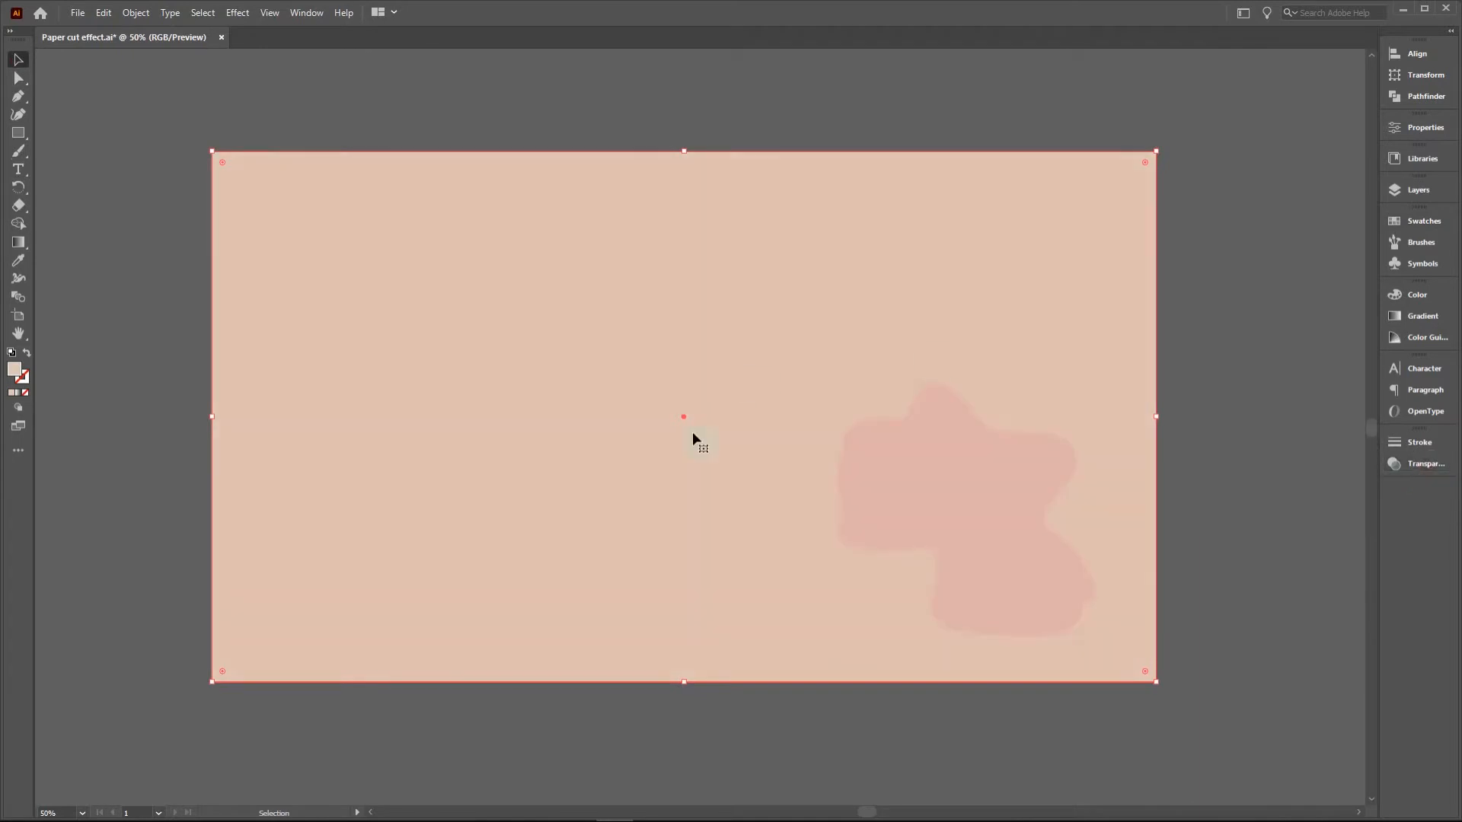
Draw a larger closed wavy shape around the pink cutout with the Pen tool, extending past the artboard's lower-right corner.
click(18, 96)
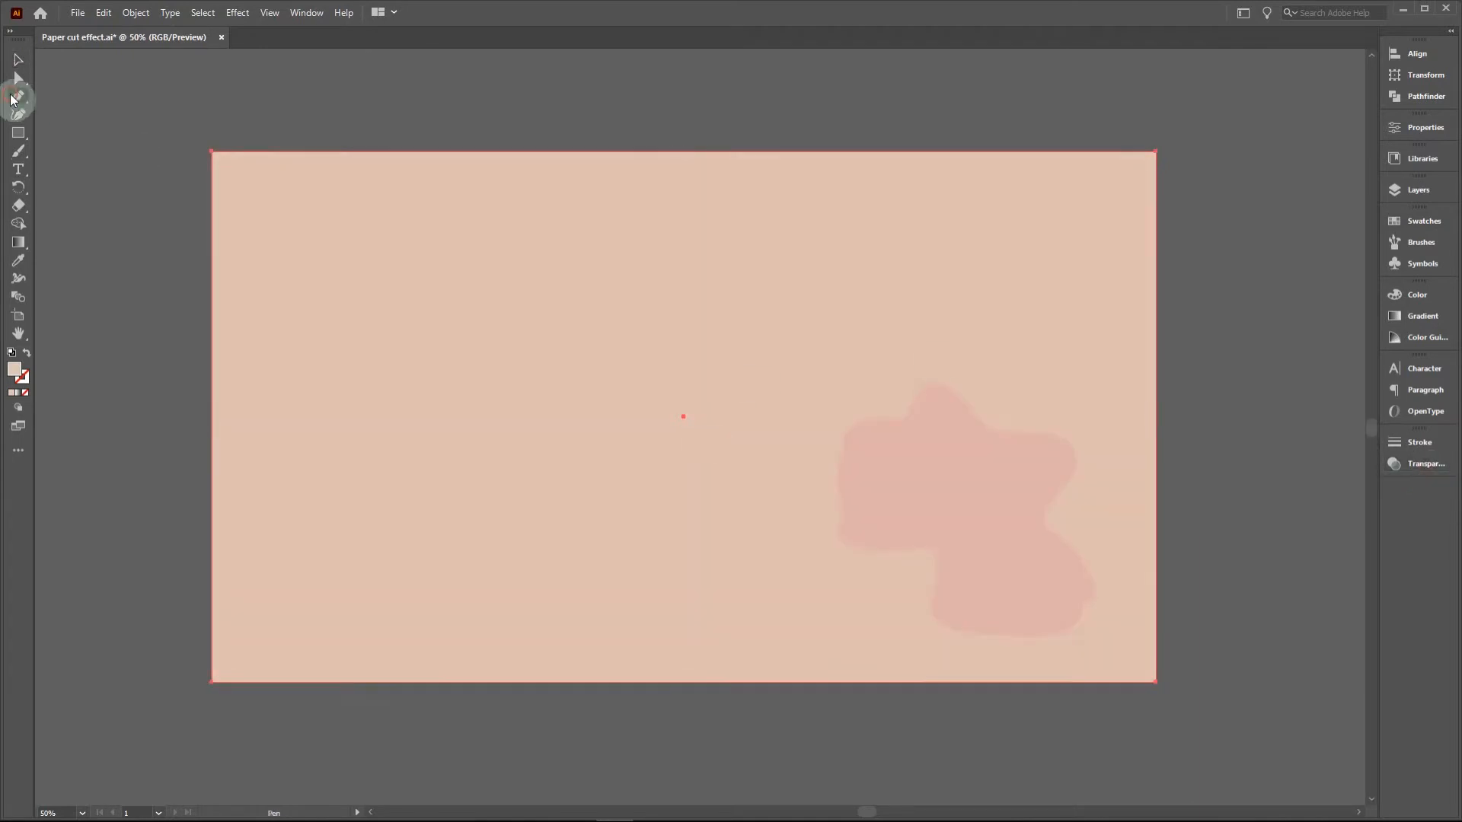
click(807, 573)
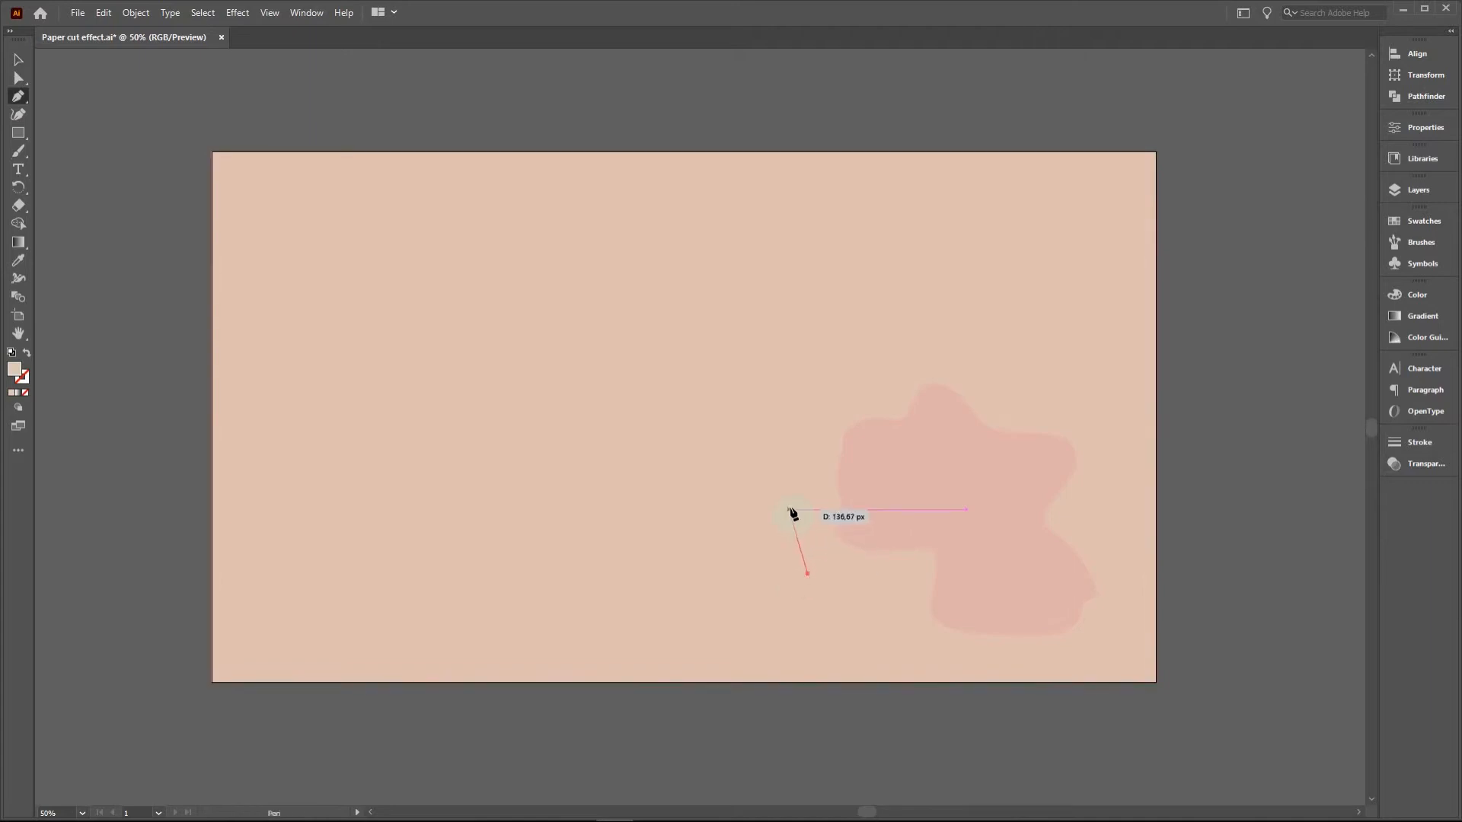
drag(801, 485, 810, 415)
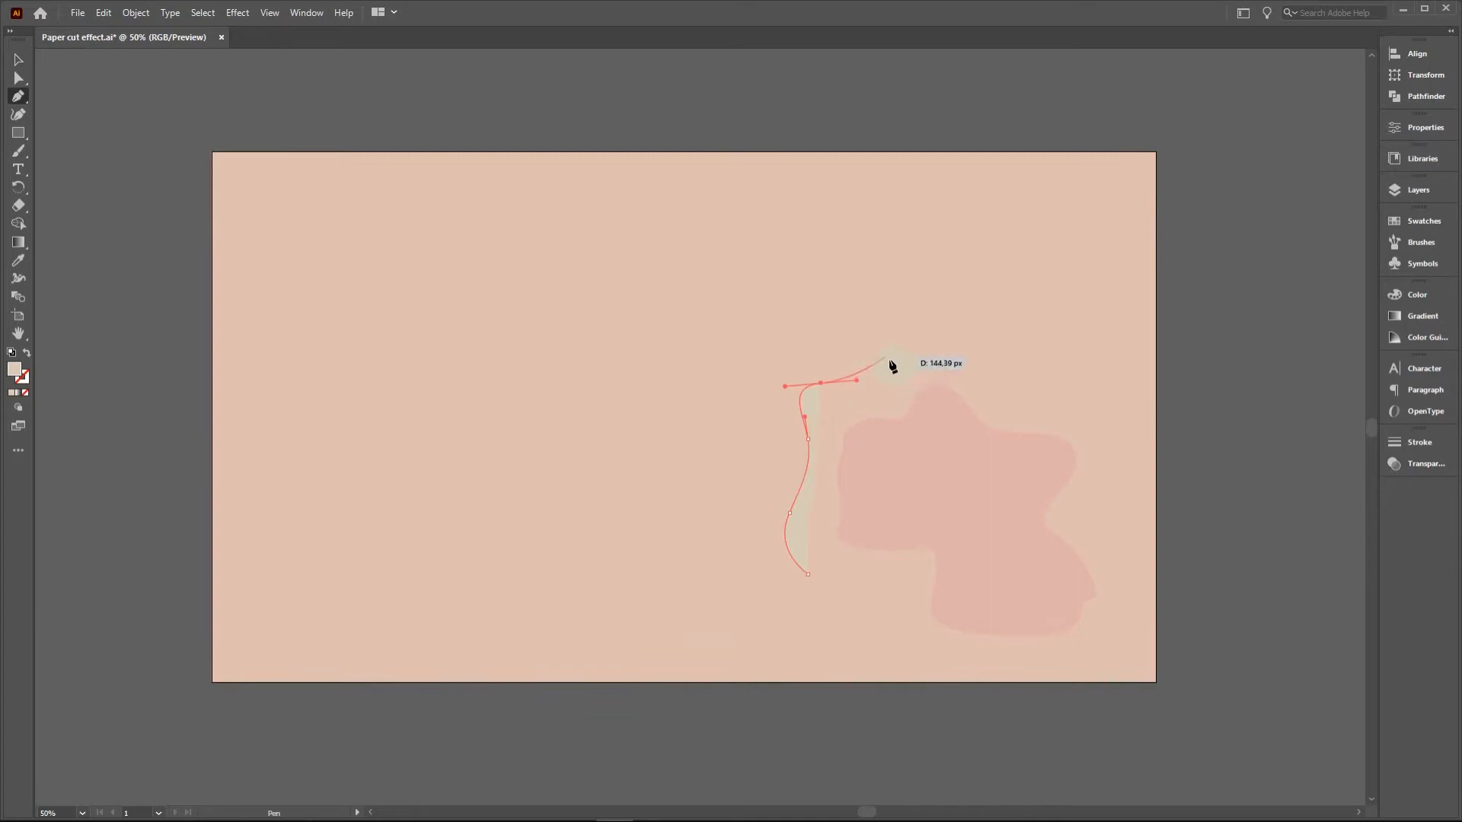
drag(905, 347, 905, 348)
drag(943, 330, 1108, 412)
mouse_move(1117, 498)
mouse_down()
mouse_move(1094, 536)
mouse_move(1136, 581)
mouse_move(1143, 613)
mouse_move(1186, 614)
mouse_move(1187, 635)
mouse_up()
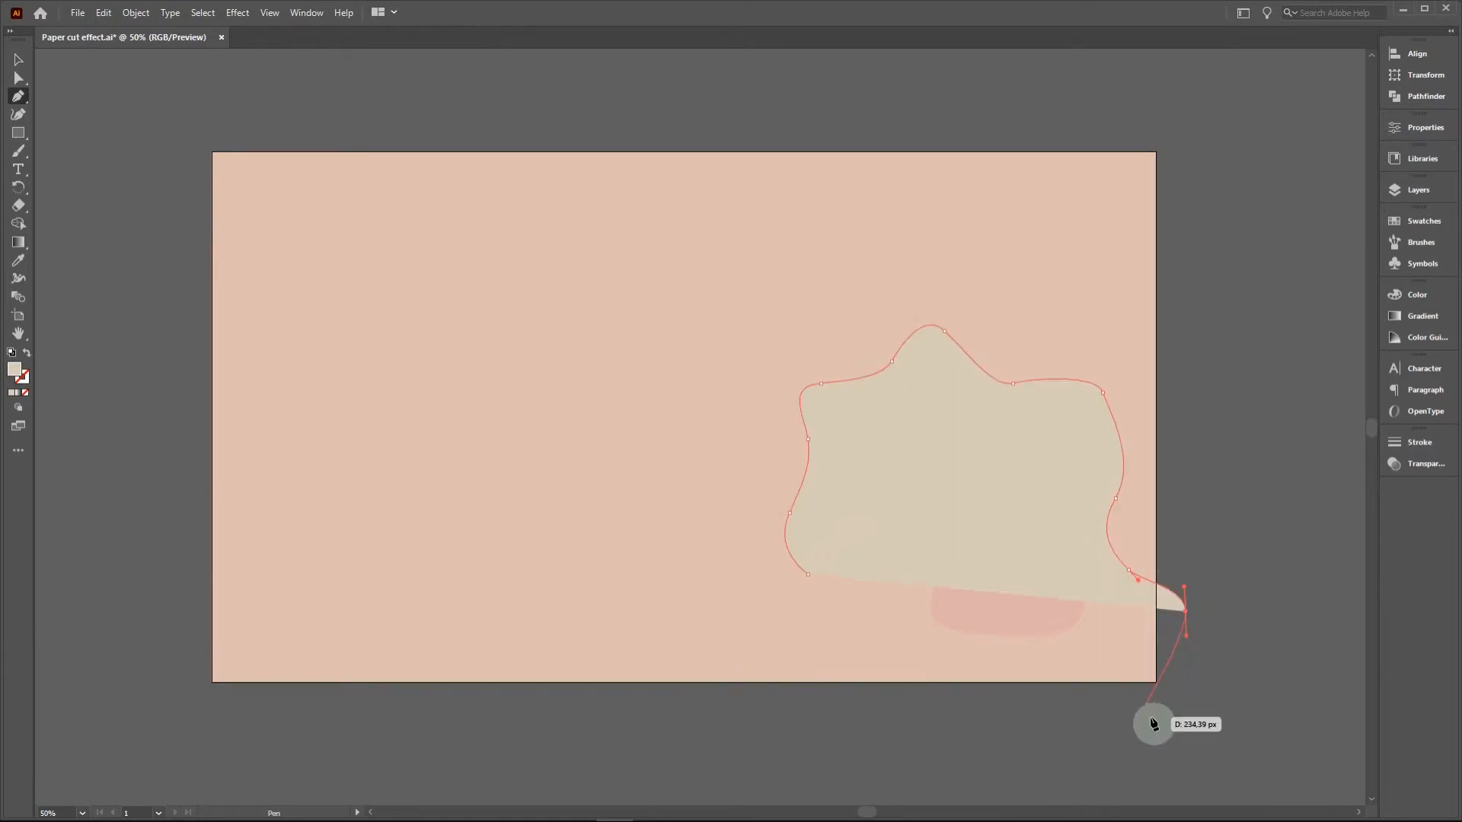
drag(1140, 704, 1069, 701)
drag(983, 665, 878, 601)
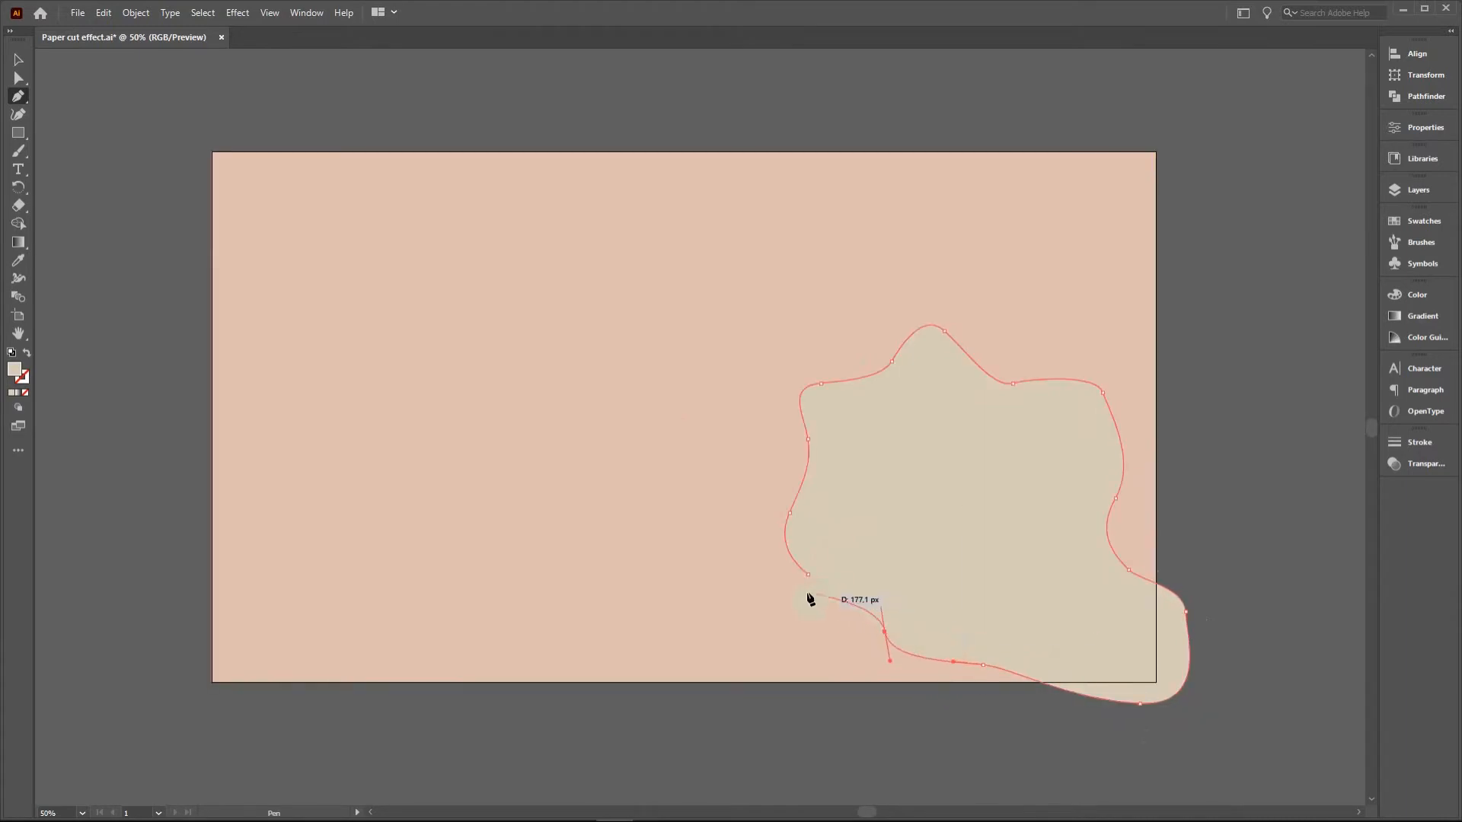
drag(802, 573, 754, 574)
click(18, 59)
click(98, 179)
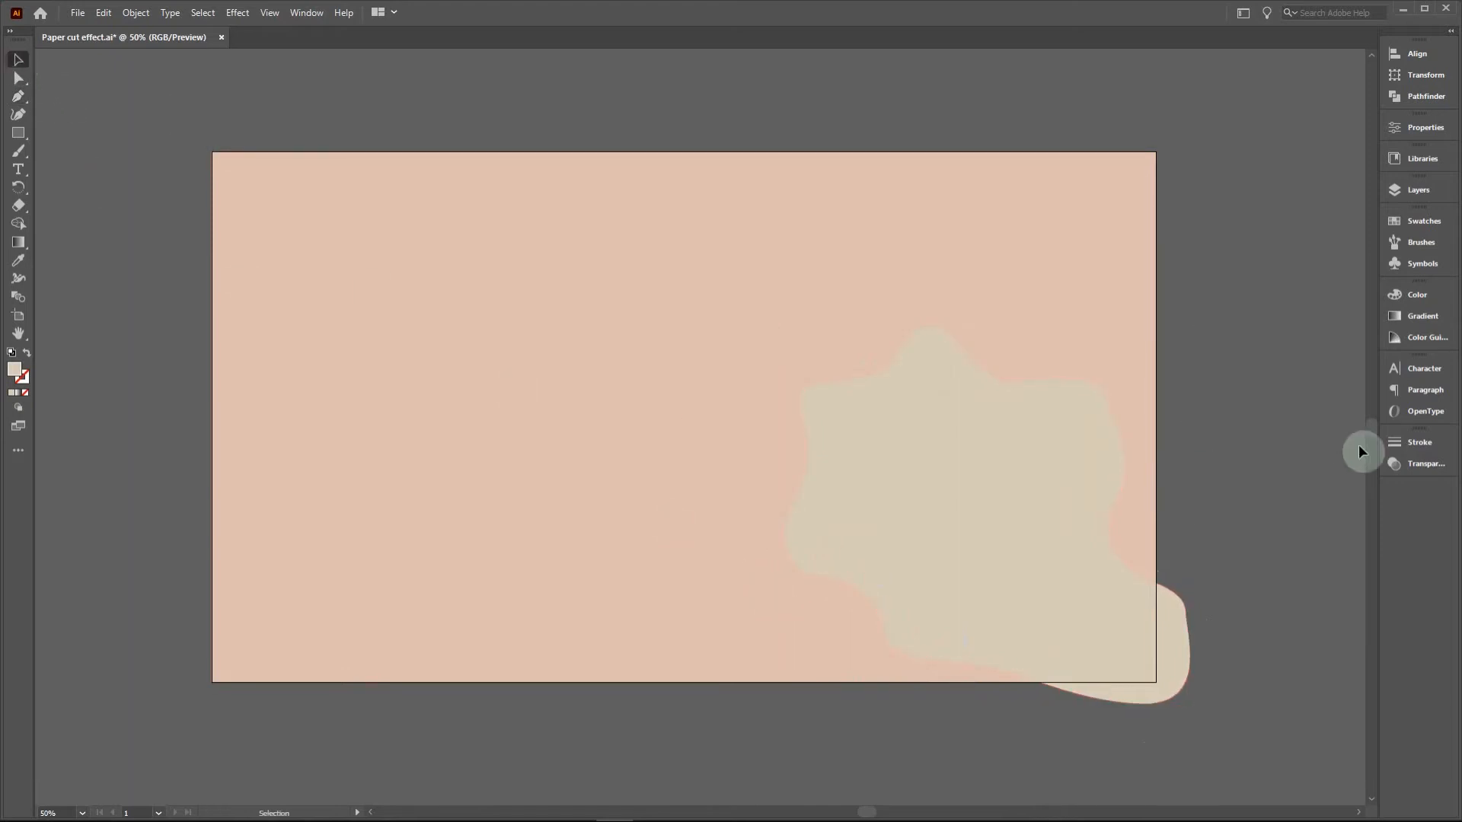
Restore the beige rectangle's opacity to 100%.
click(1413, 463)
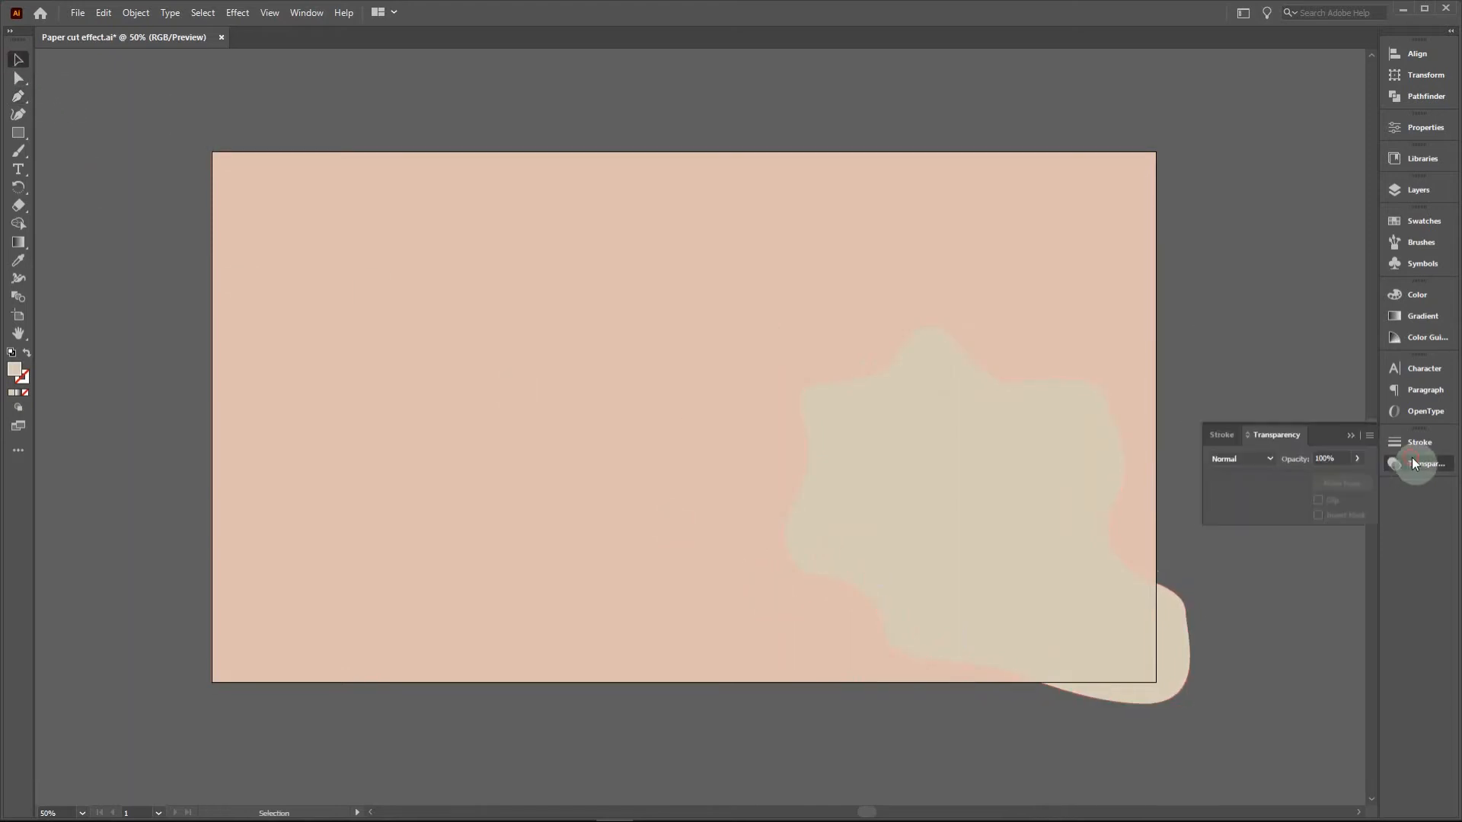
click(1142, 465)
click(1357, 458)
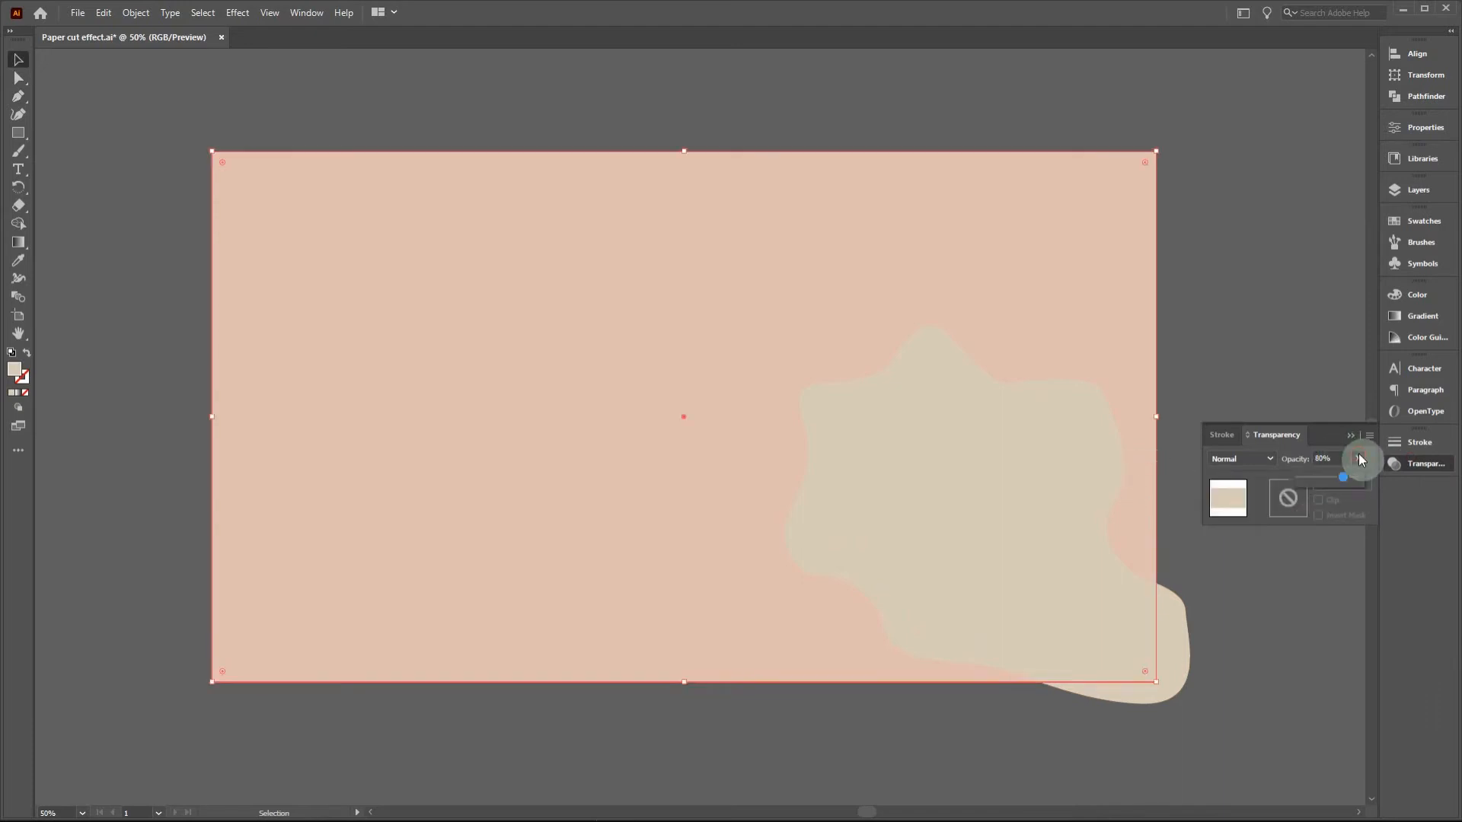
drag(1349, 480, 1366, 472)
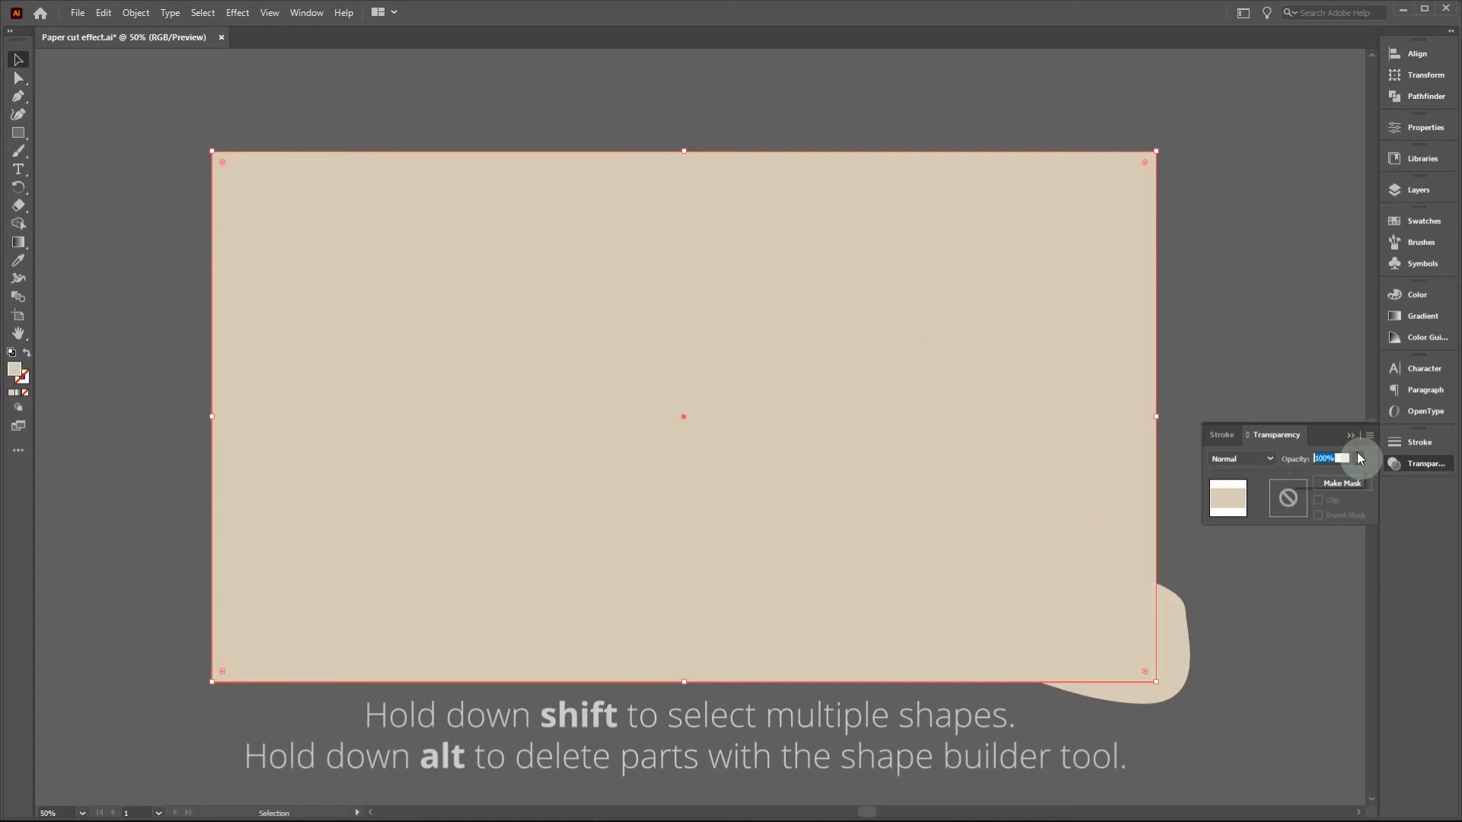
click(1428, 466)
Cut the larger wavy shape out of the beige rectangle with the Shape Builder and remove the part outside the artboard.
shift+click(1172, 656)
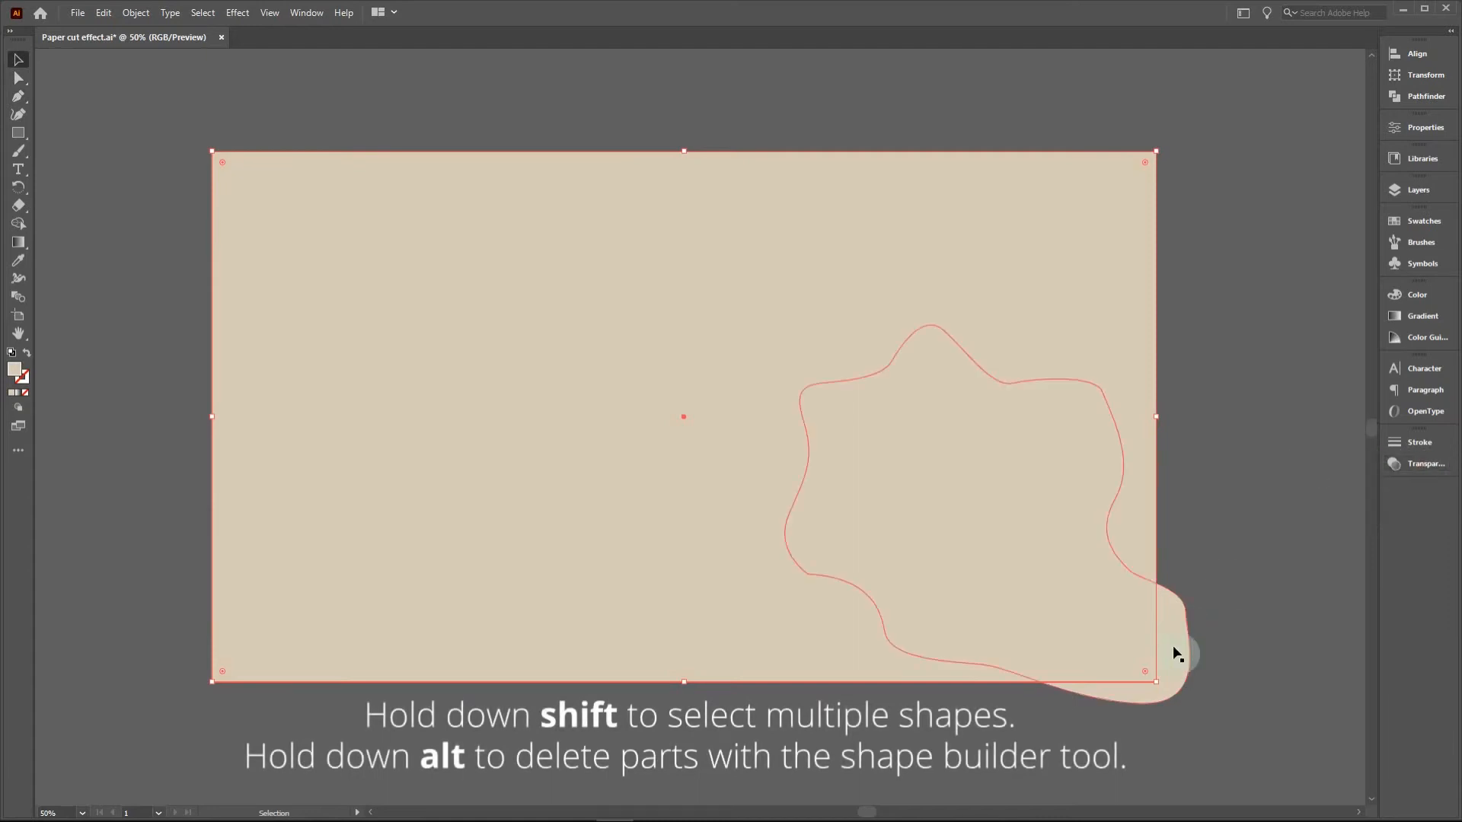
shift+click(609, 524)
click(18, 223)
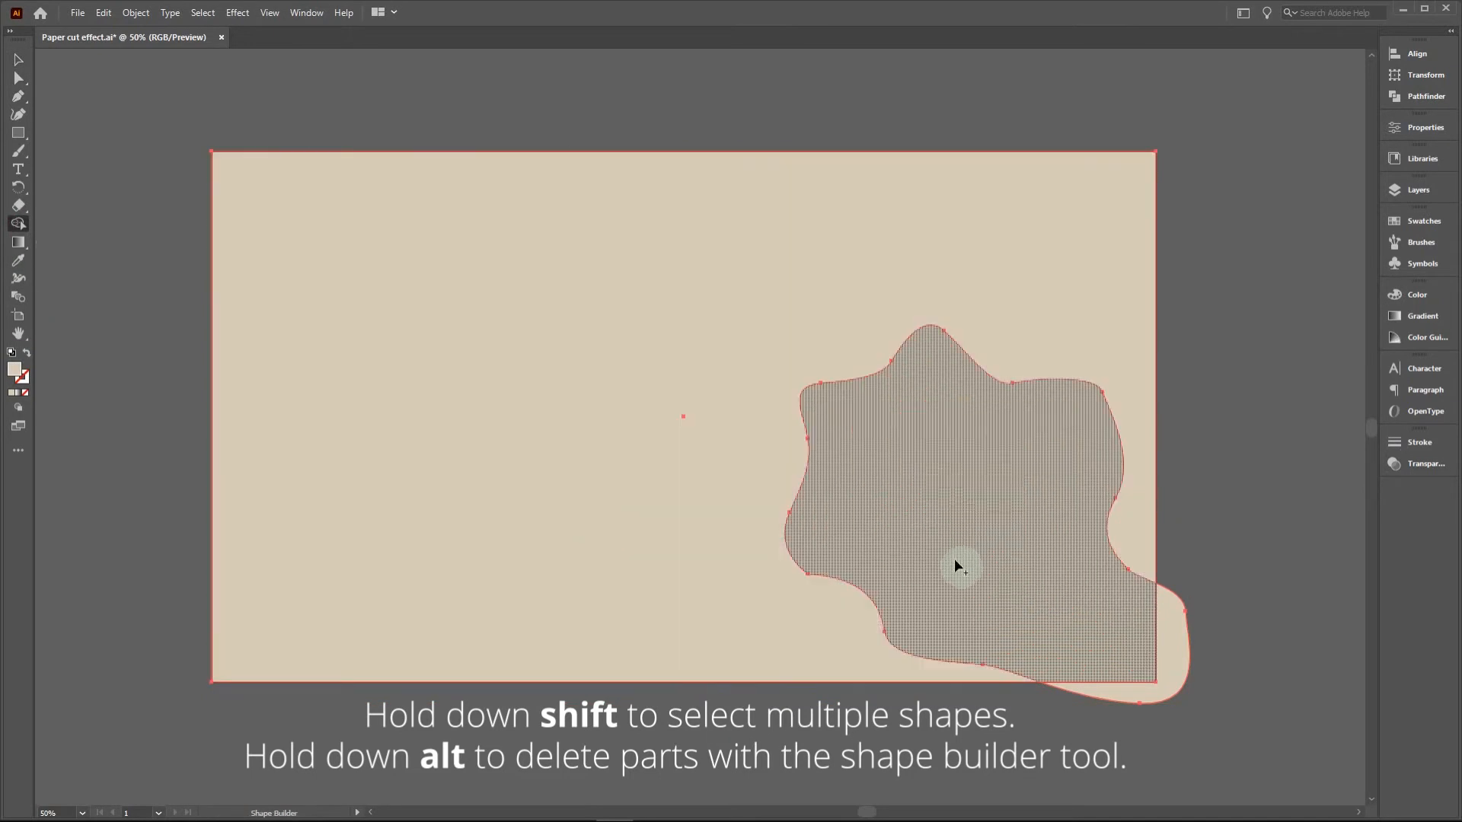
click(953, 559)
drag(1234, 657, 1108, 643)
click(13, 57)
click(90, 176)
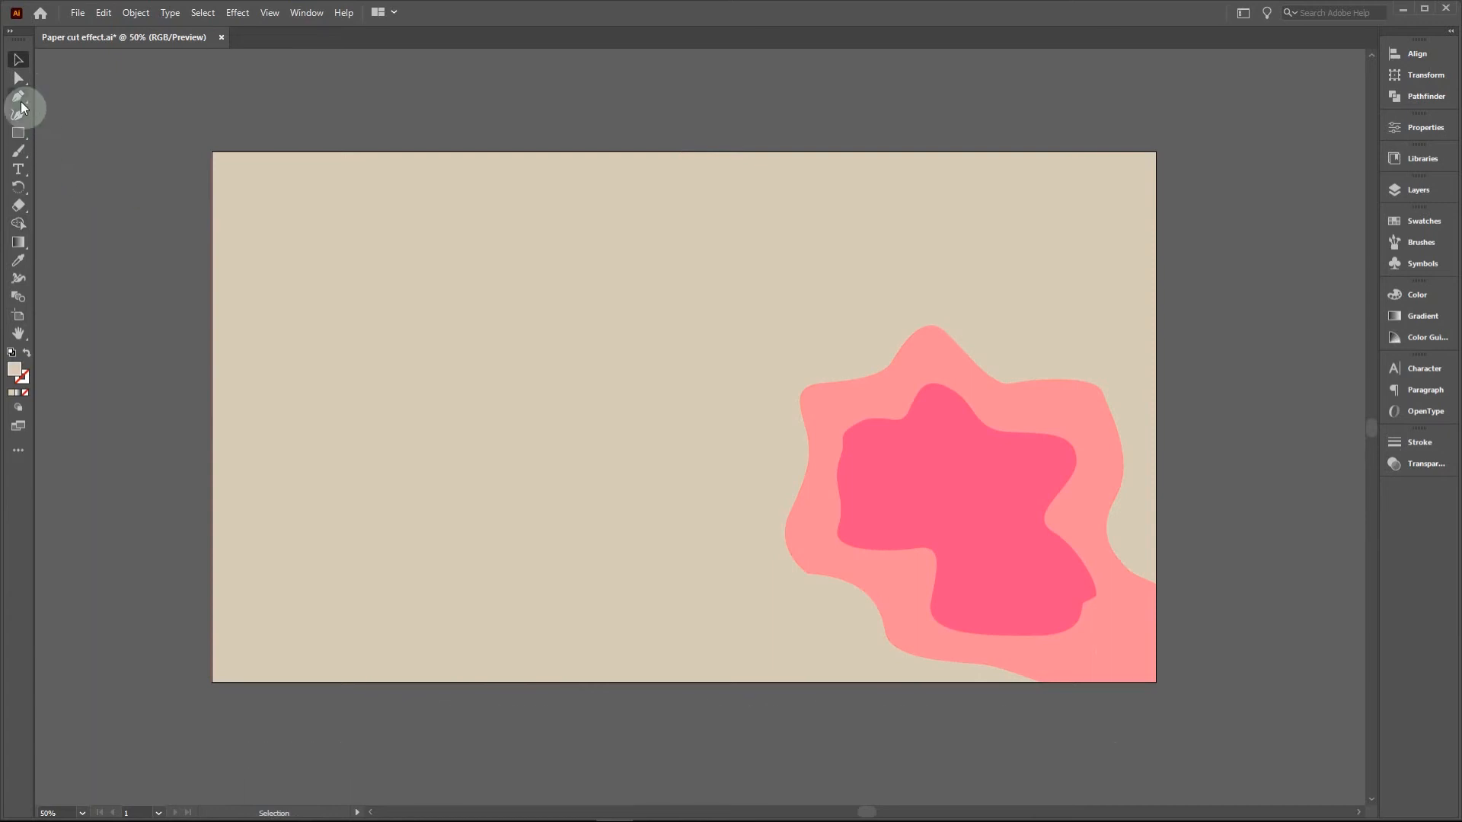
Set the fill to the teal swatch R=0 G=169 B=157.
click(1410, 222)
click(1269, 295)
double_click(1270, 300)
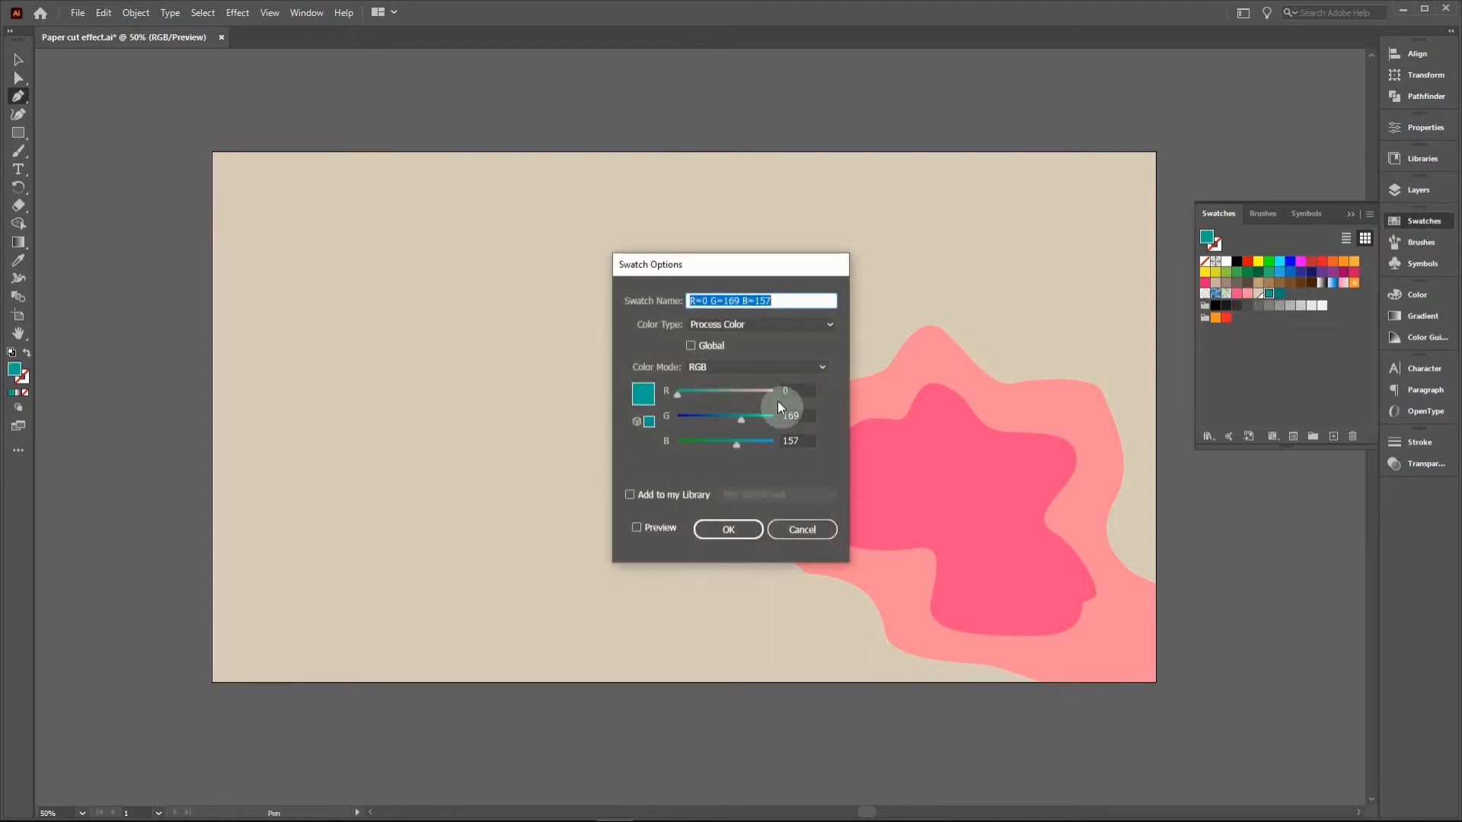
click(725, 530)
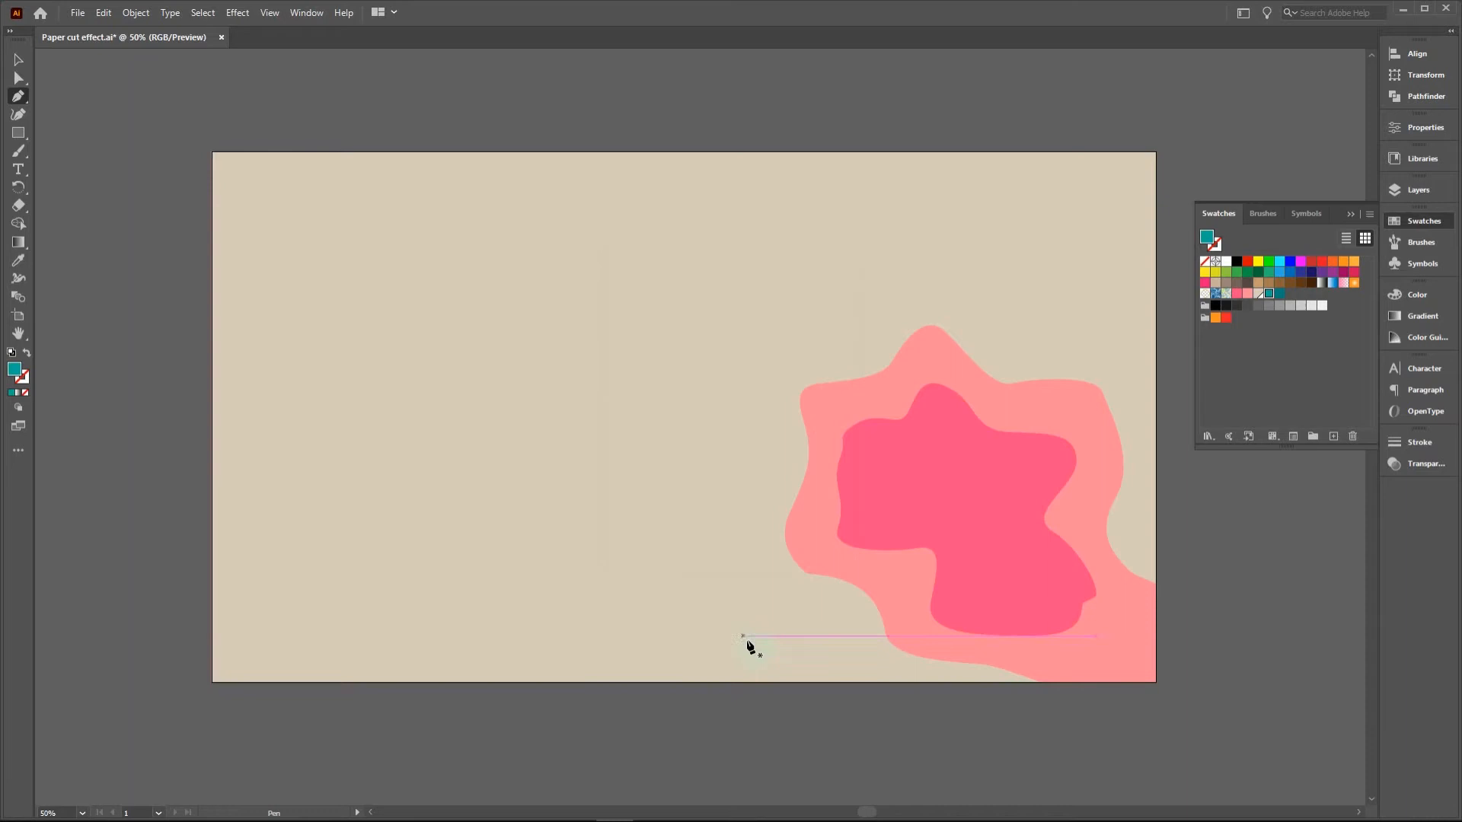
Draw a teal layer with the Pen tool, following a wavy edge around the beige area and closing it along the artboard corners.
click(899, 683)
drag(837, 648, 822, 621)
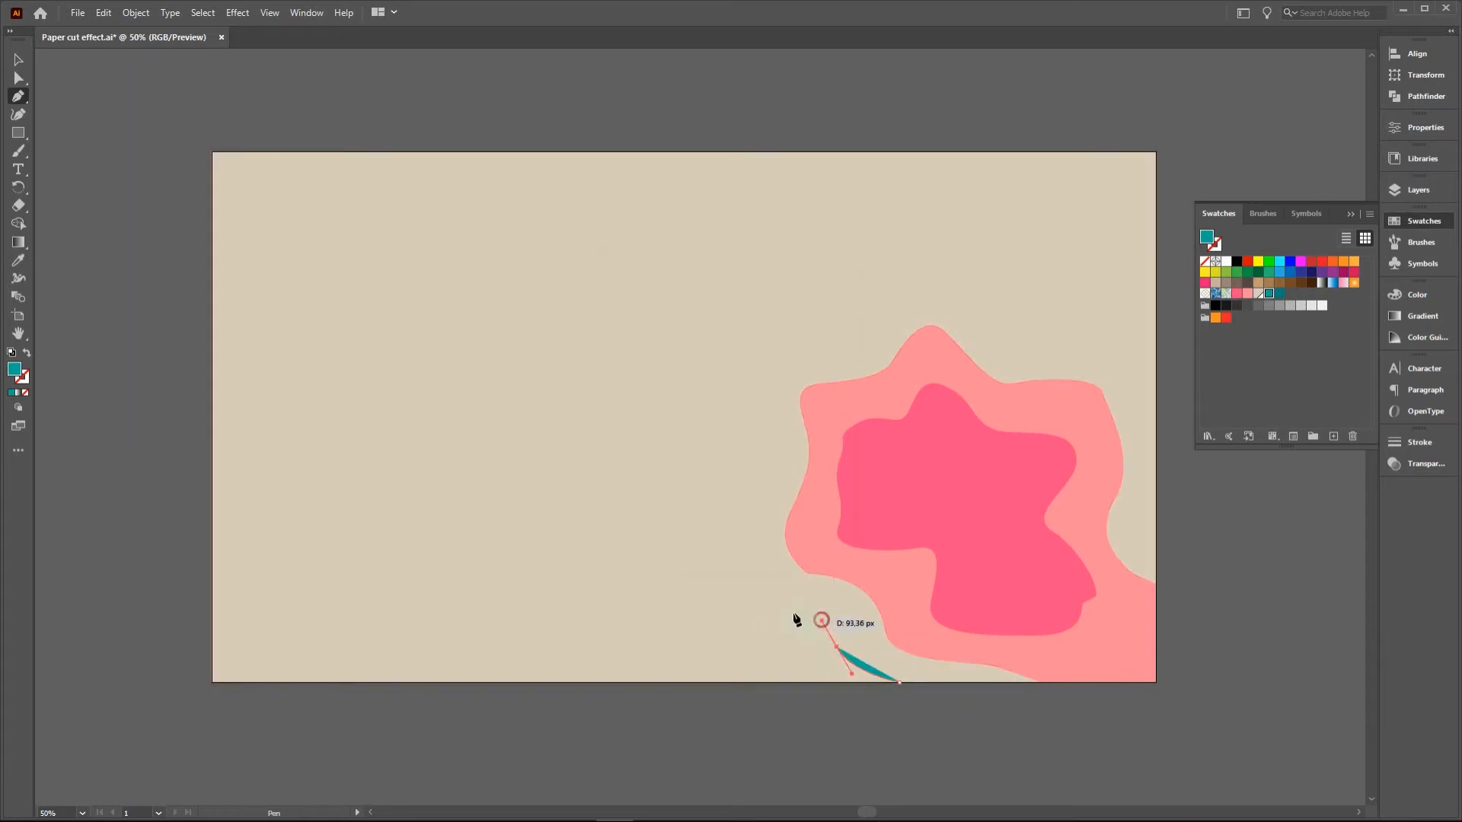
drag(719, 496, 739, 409)
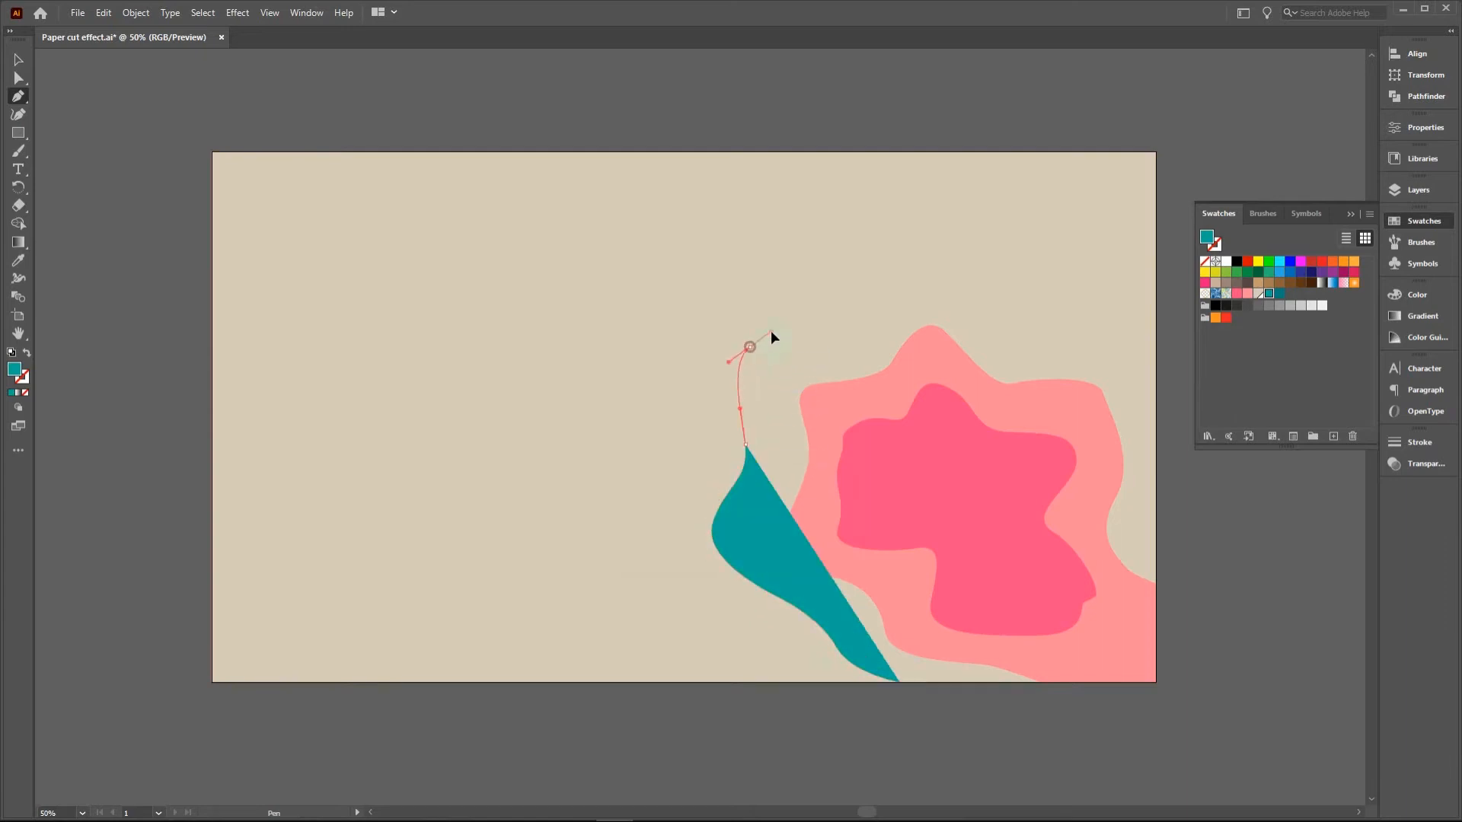
drag(771, 334, 774, 329)
drag(848, 292, 964, 274)
drag(1002, 330, 1110, 337)
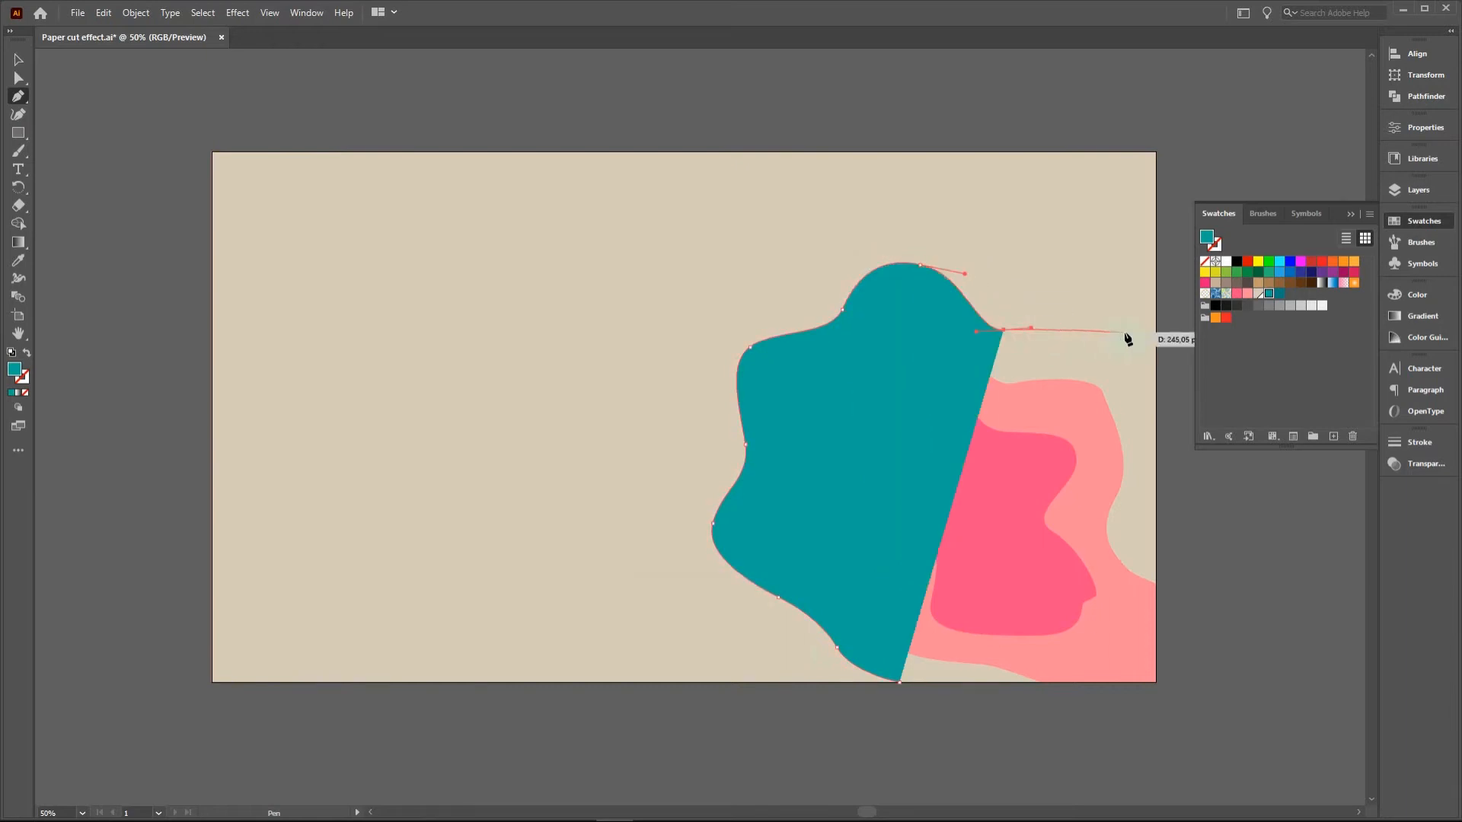
drag(1155, 384, 1185, 468)
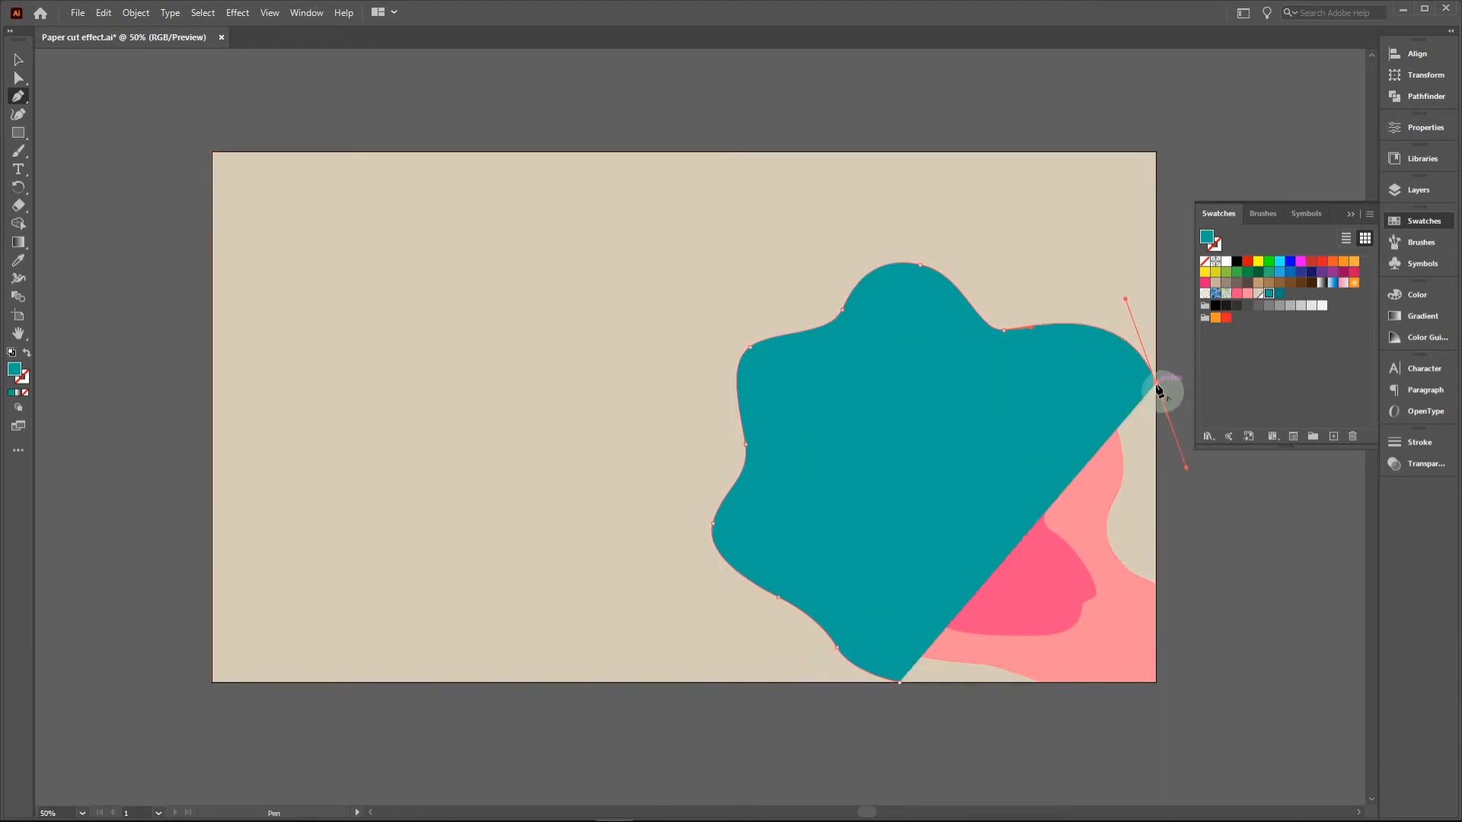
drag(1153, 153, 172, 197)
drag(213, 151, 904, 688)
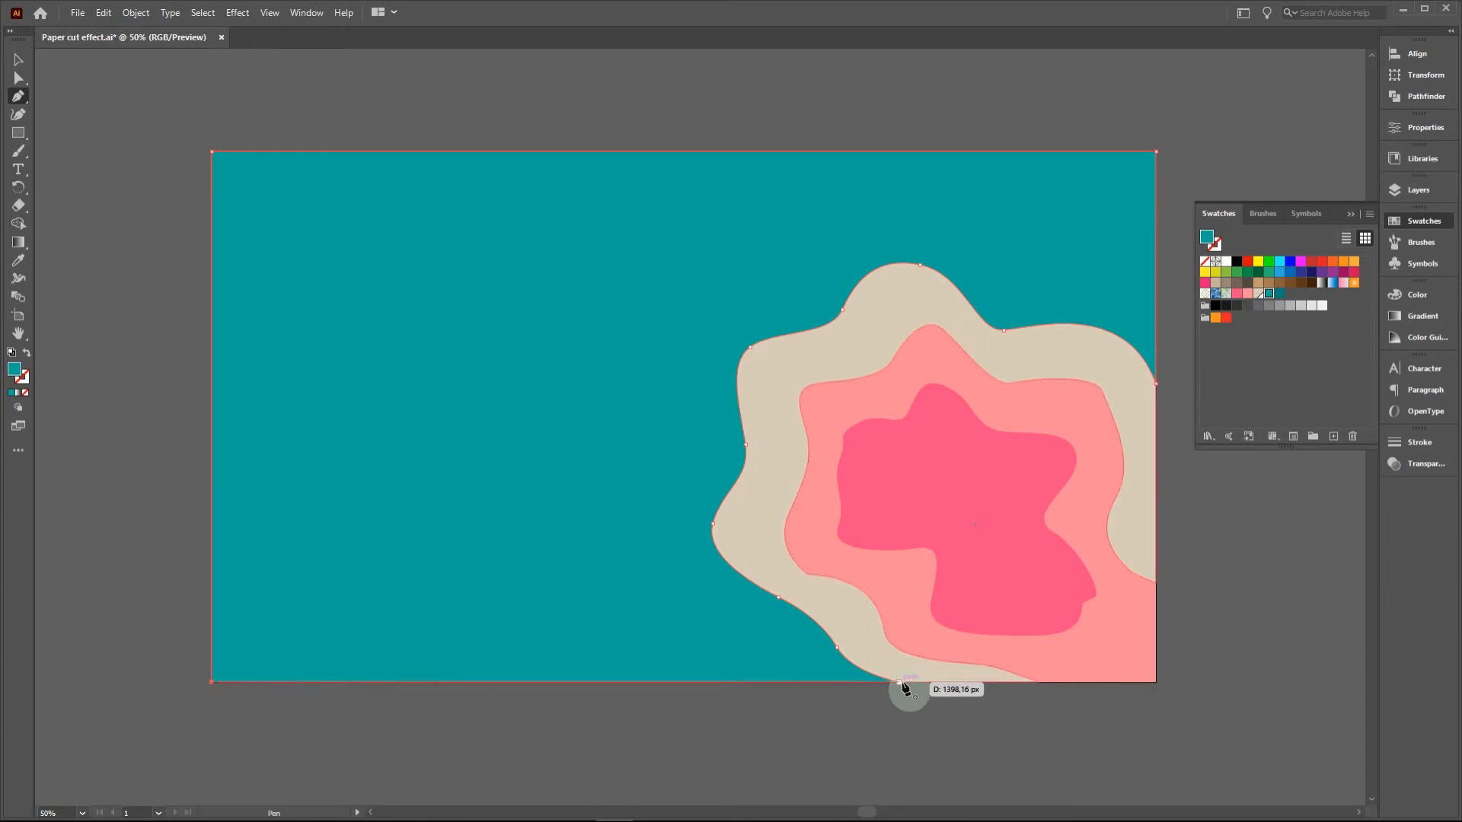
click(901, 684)
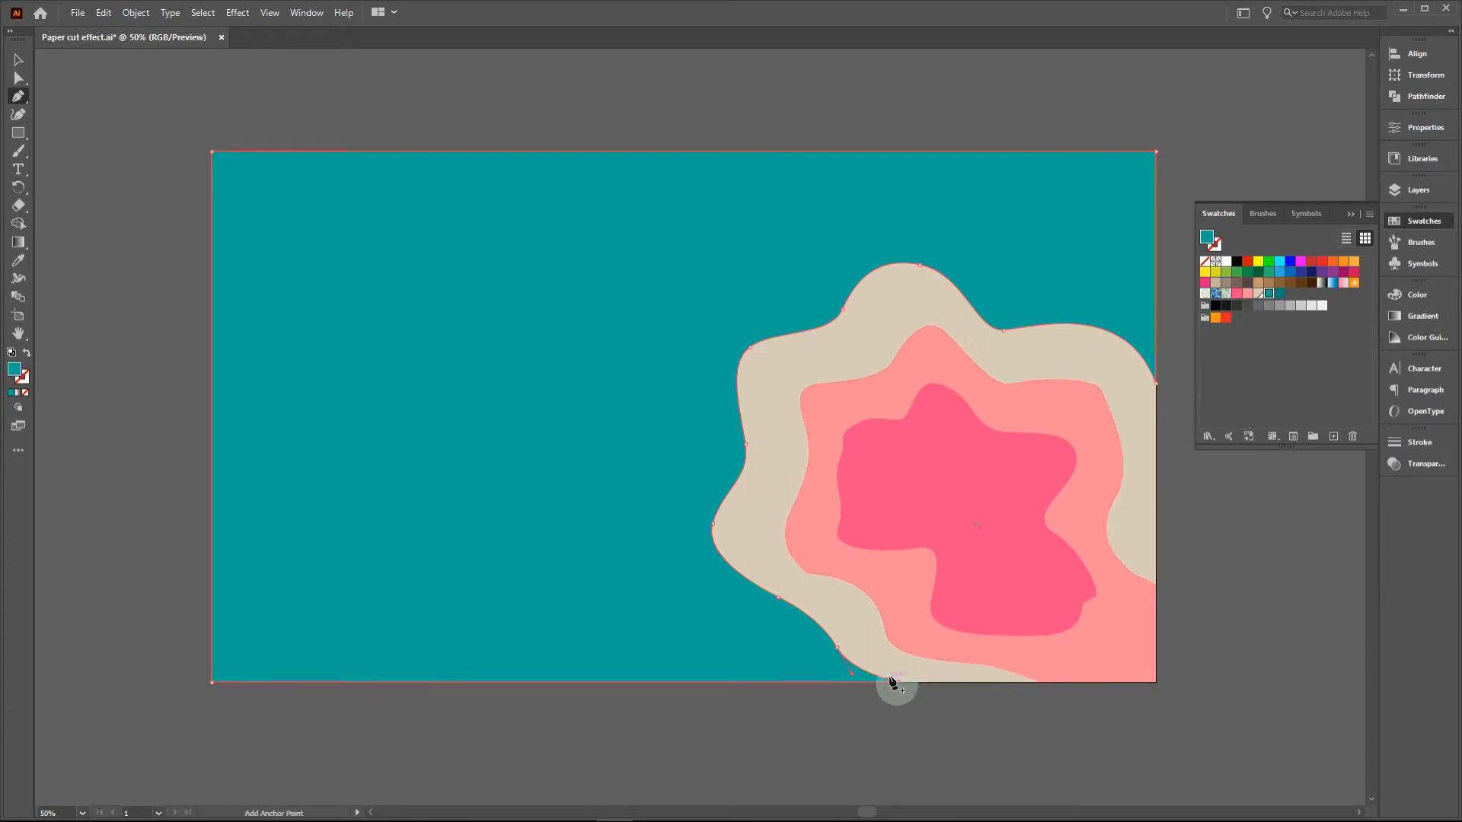
key(v)
click(59, 103)
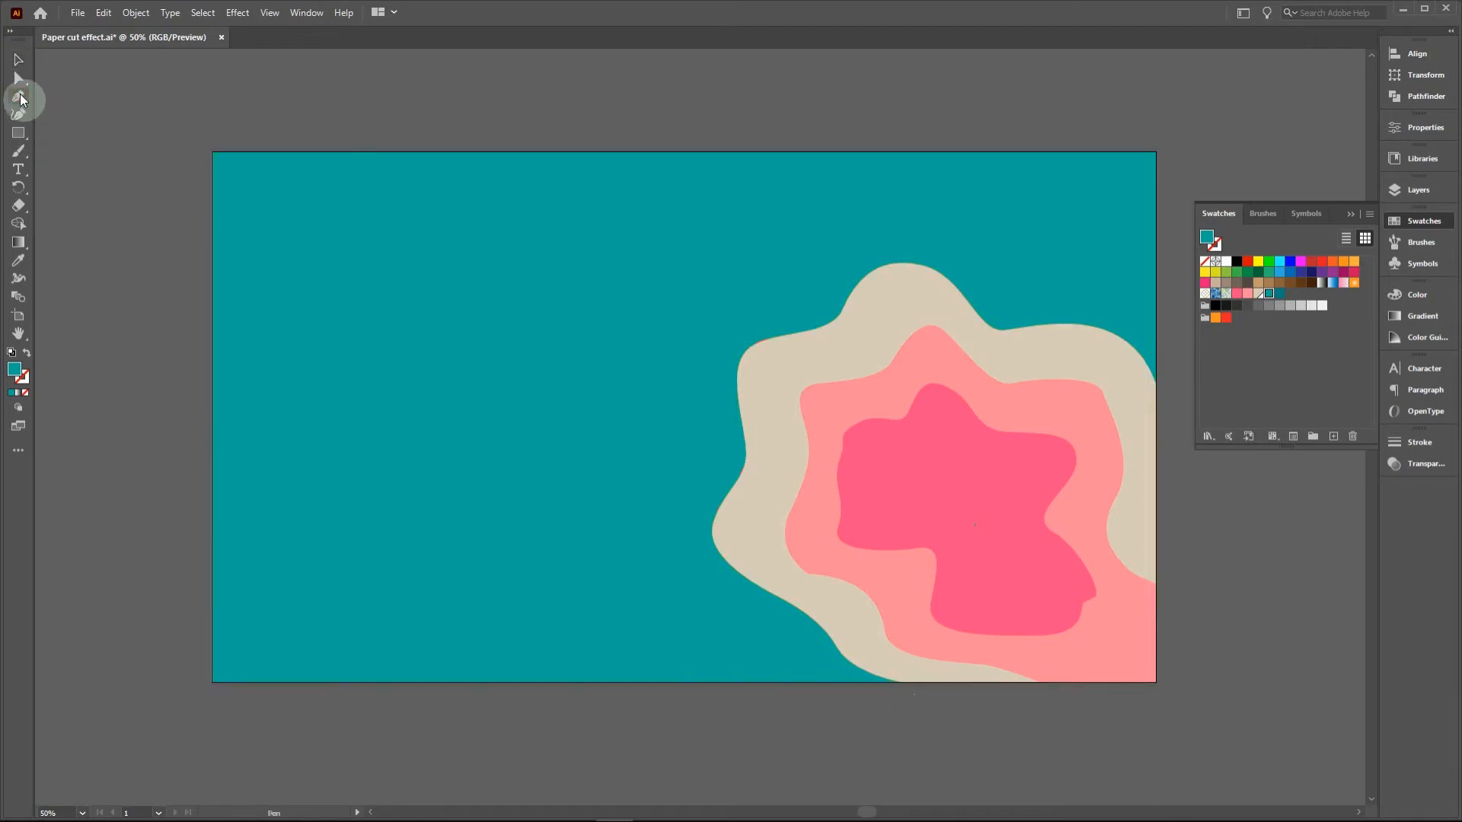
Set the fill to the dark teal swatch R=0 G=128 B=131, checking its colour values in the swatch options.
click(1282, 297)
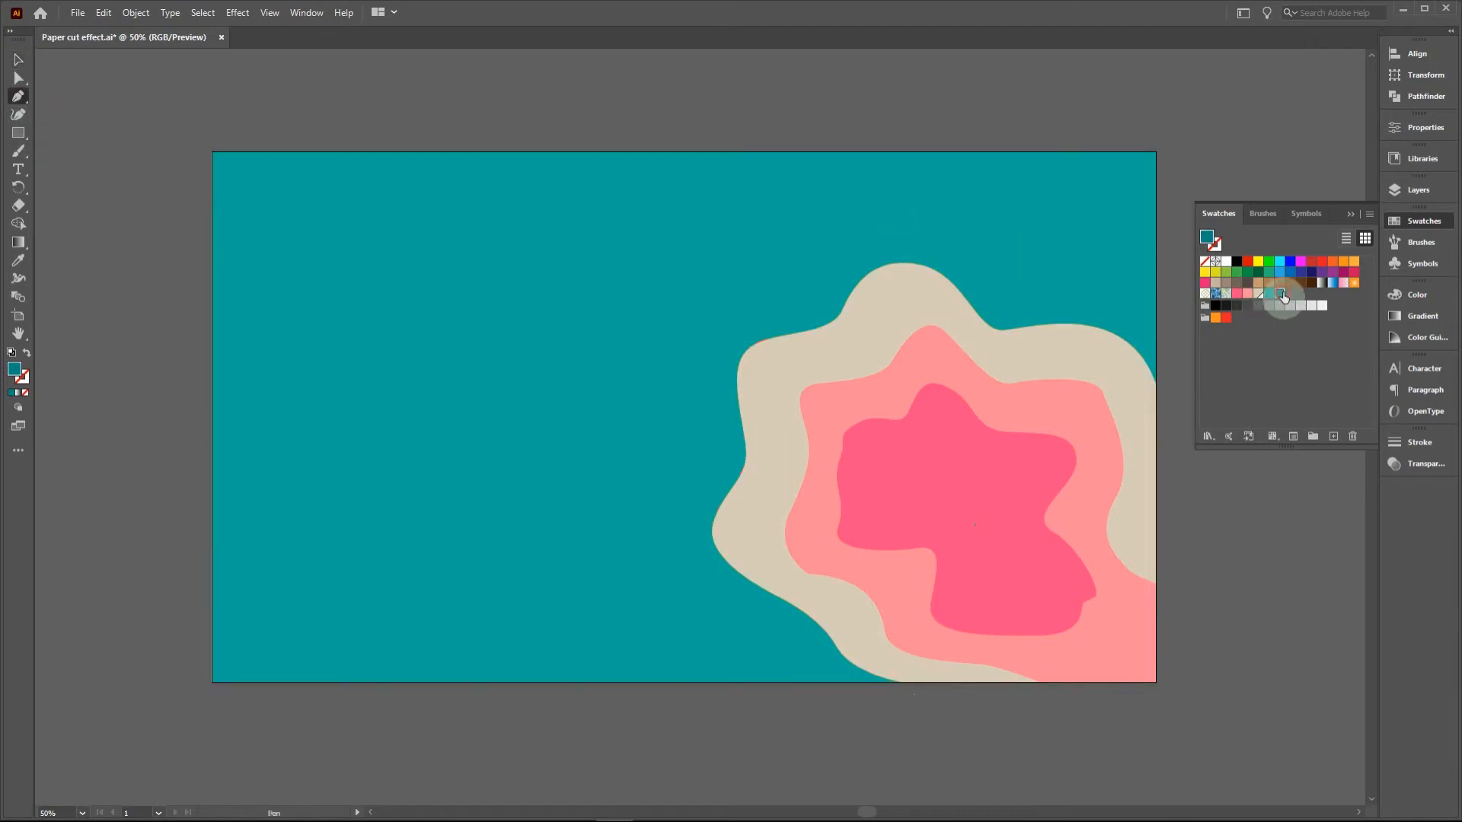
double_click(1282, 297)
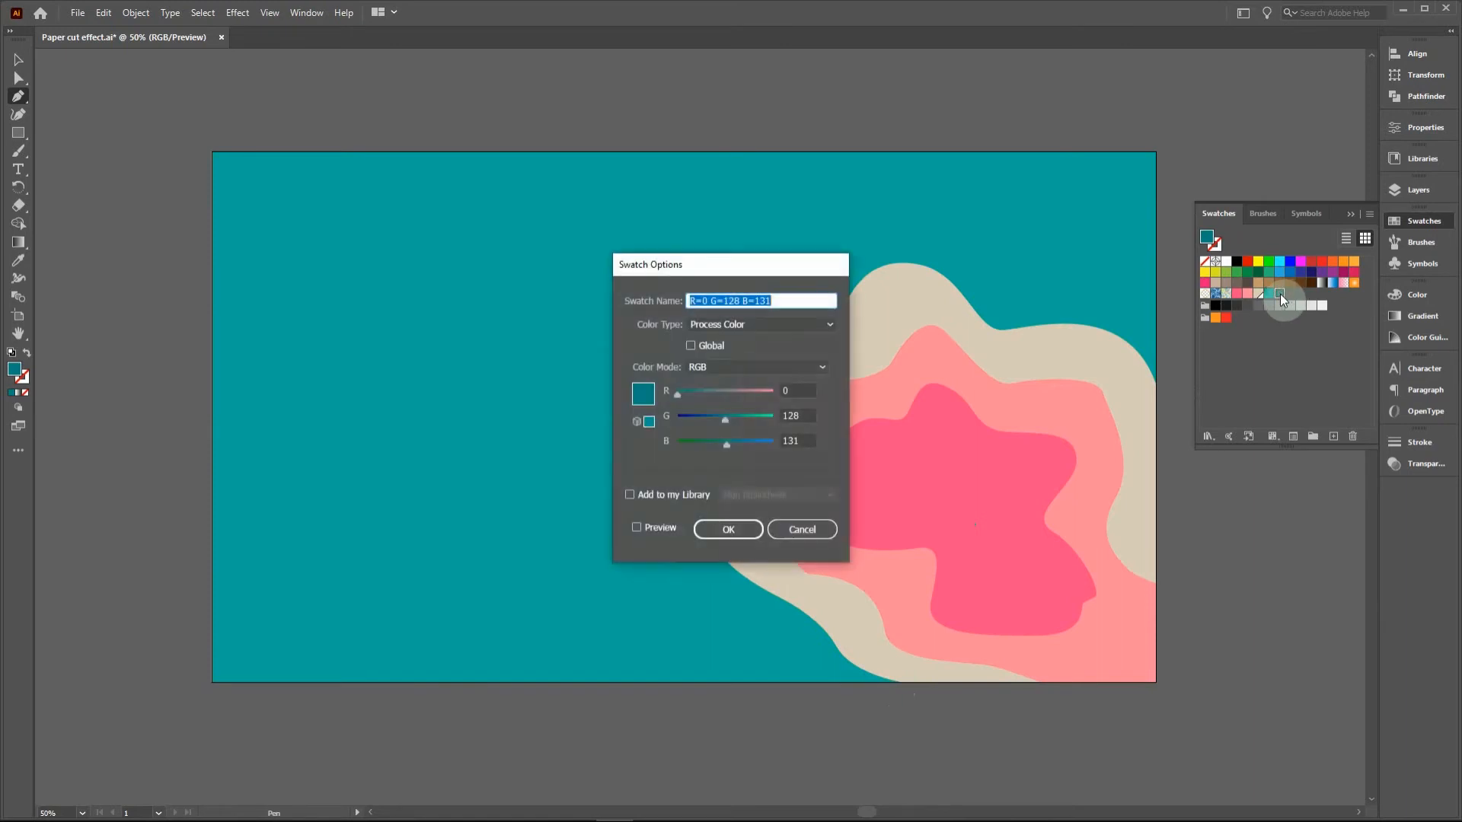
click(722, 530)
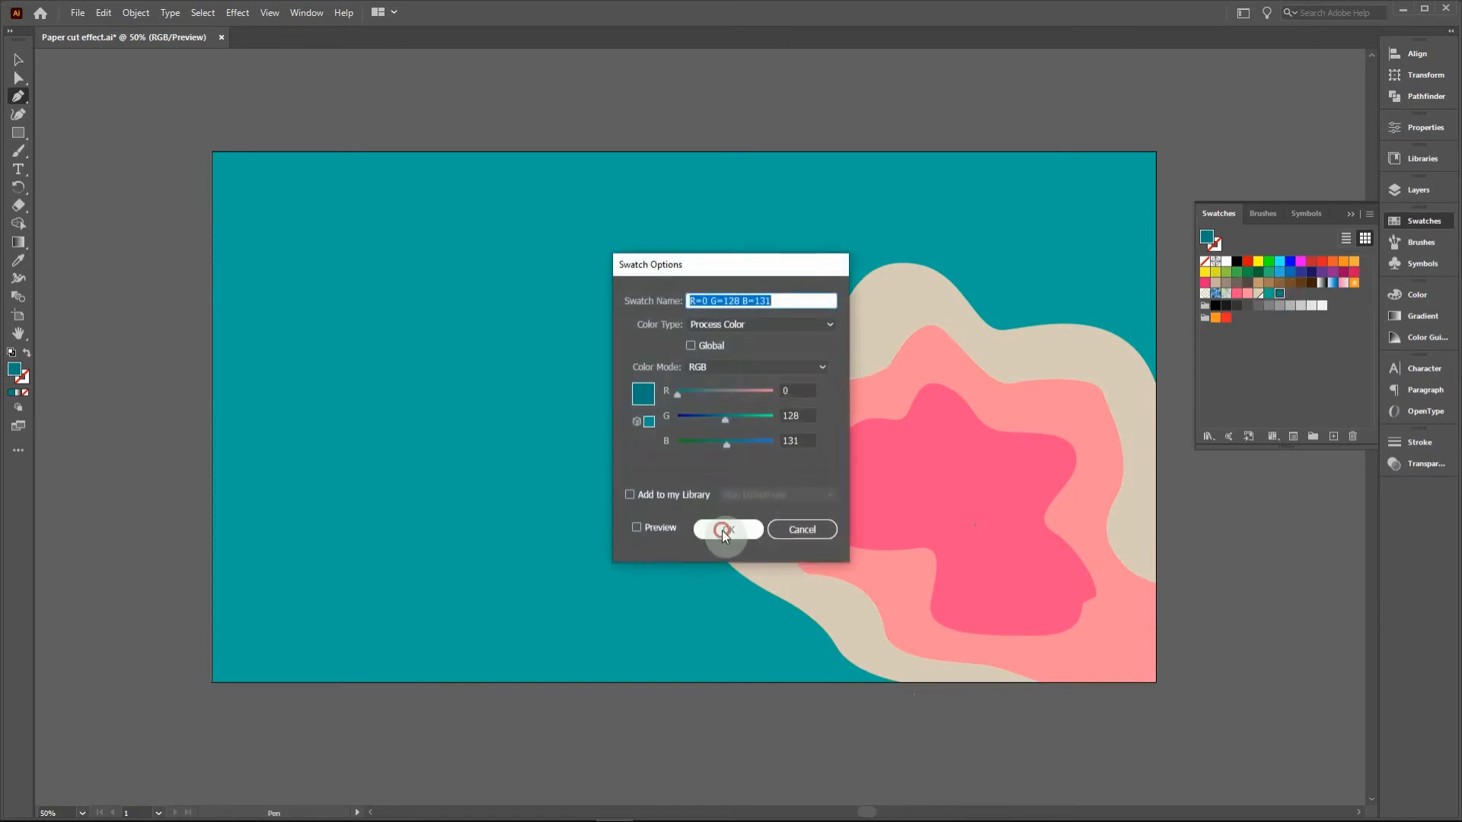
Draw a dark teal layer with the Pen tool, following a wavy edge outside the lighter teal area and closing it along the artboard corners.
drag(781, 681, 656, 587)
drag(636, 518, 651, 502)
drag(682, 449, 682, 430)
drag(694, 285, 783, 244)
drag(880, 209, 930, 221)
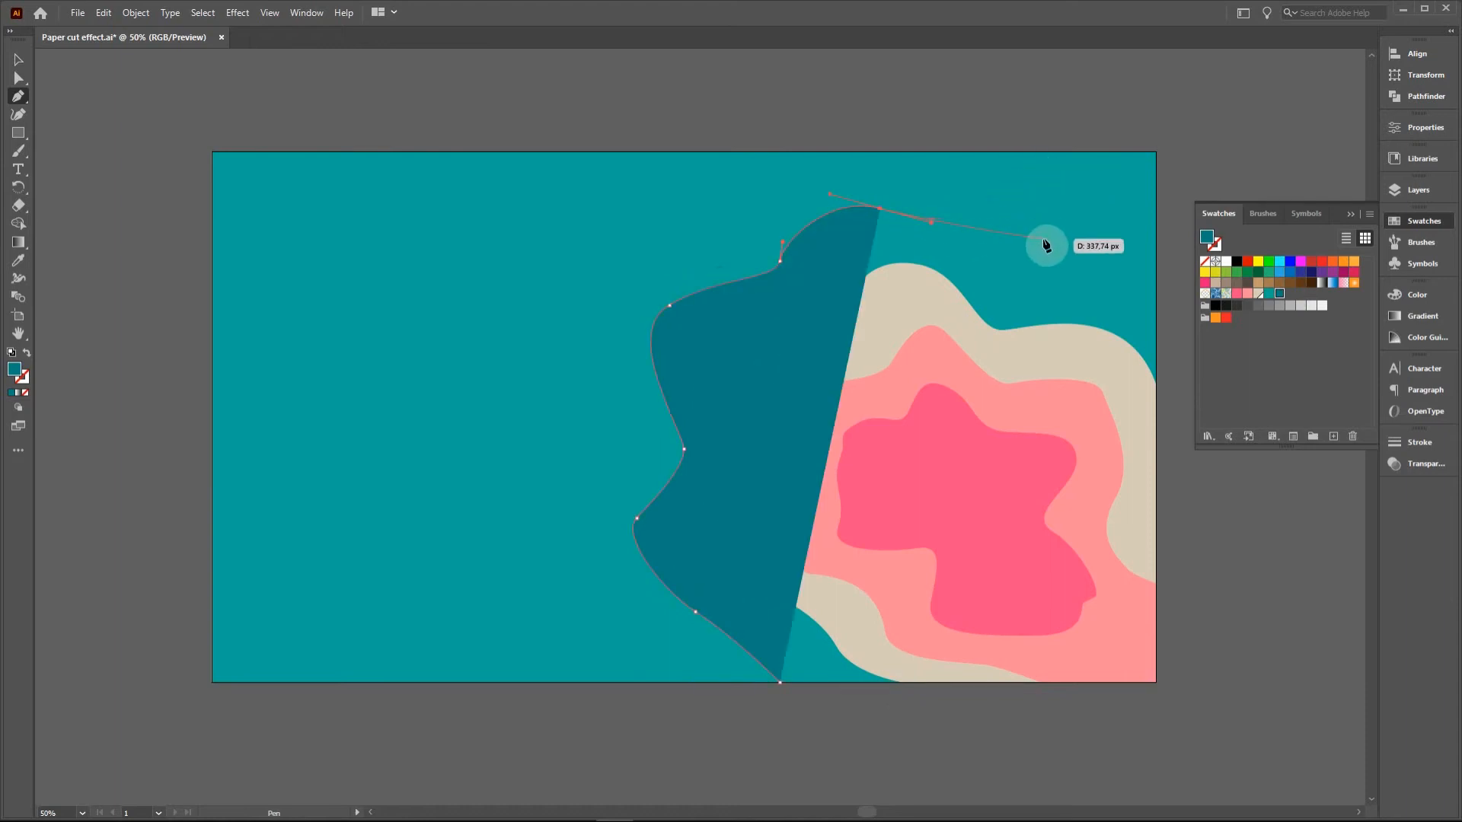
drag(1022, 232, 1030, 243)
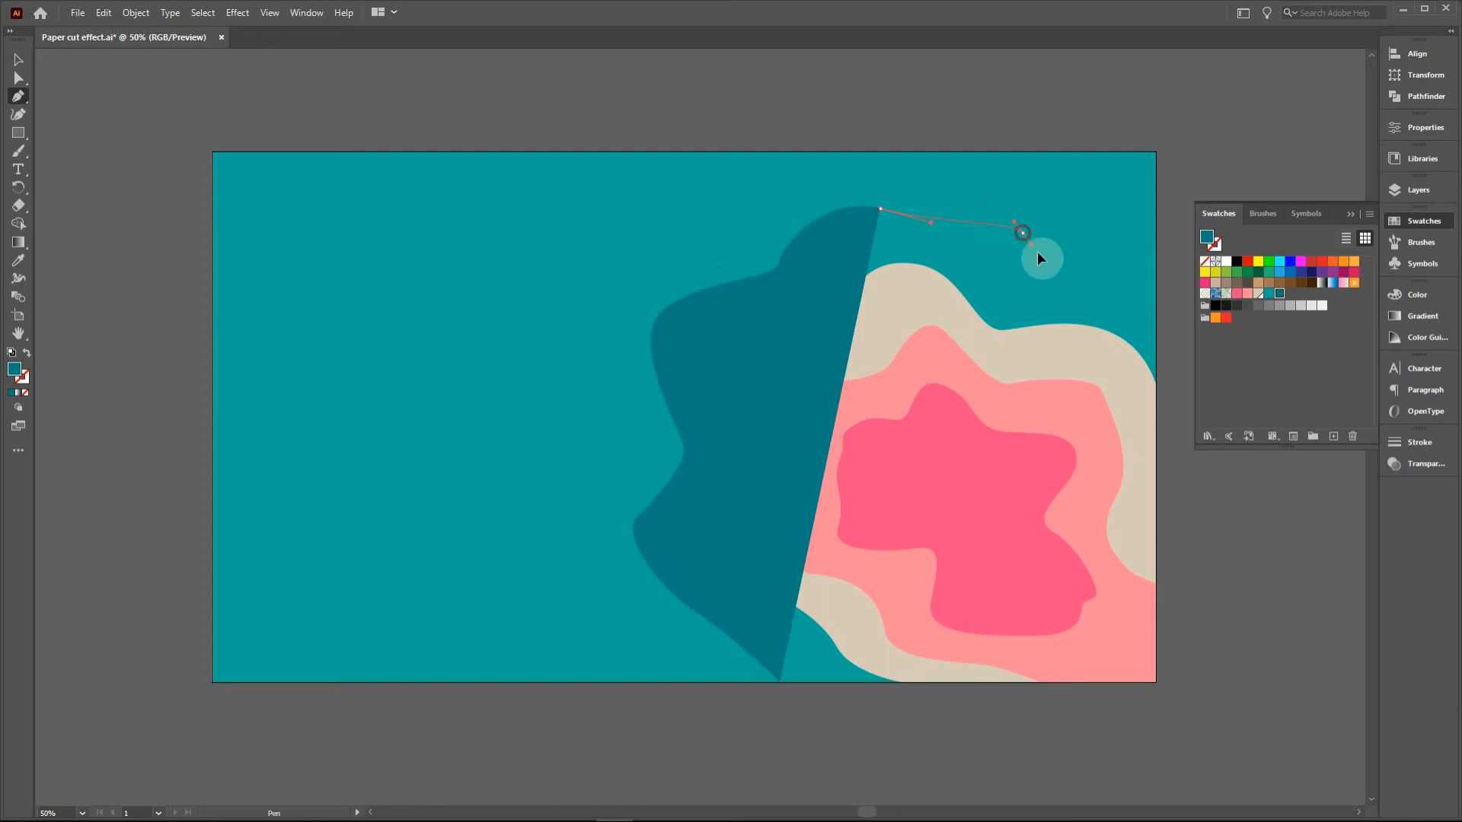
drag(1104, 290, 1150, 157)
click(1155, 152)
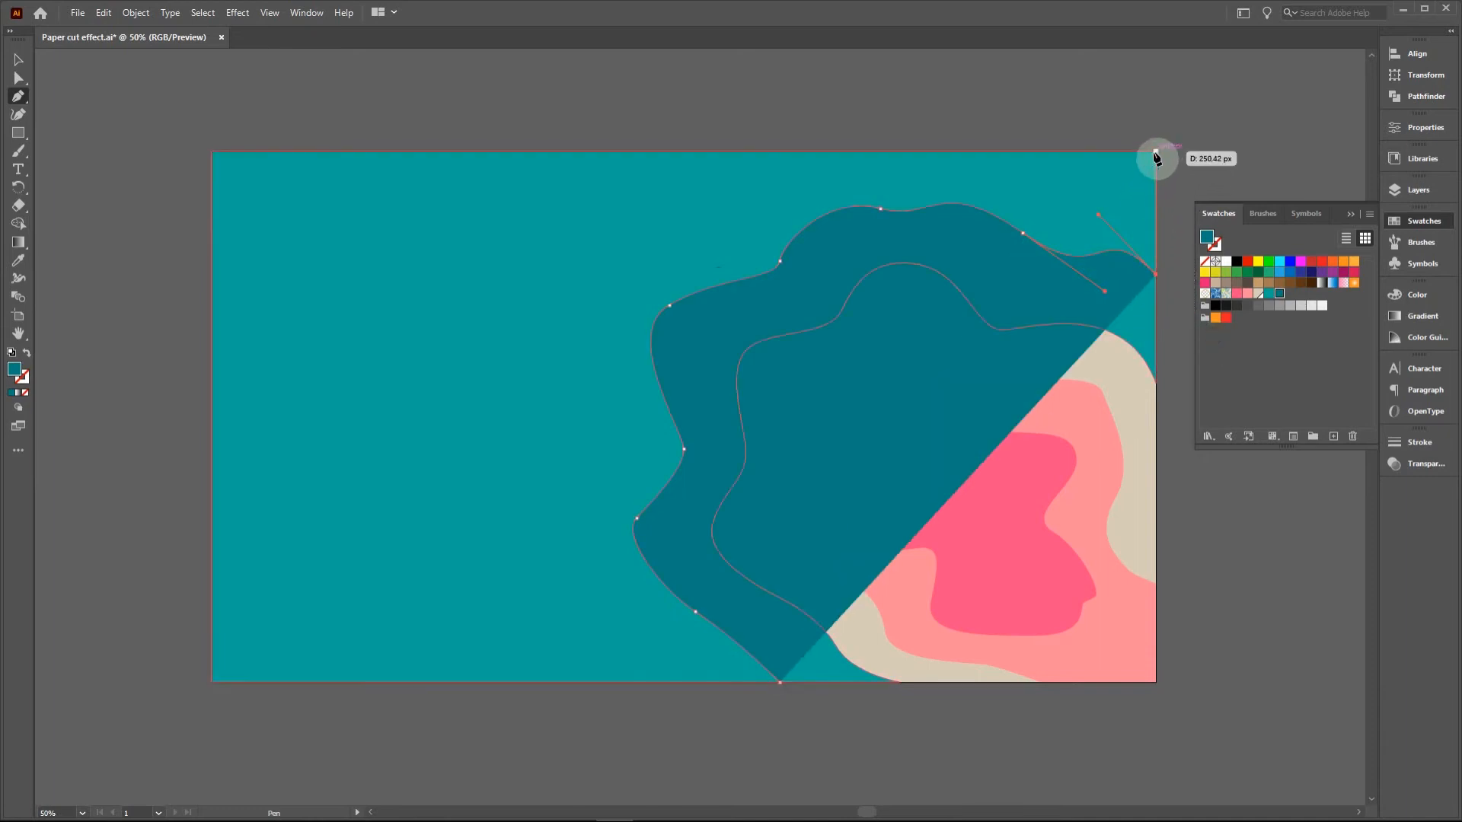
click(211, 152)
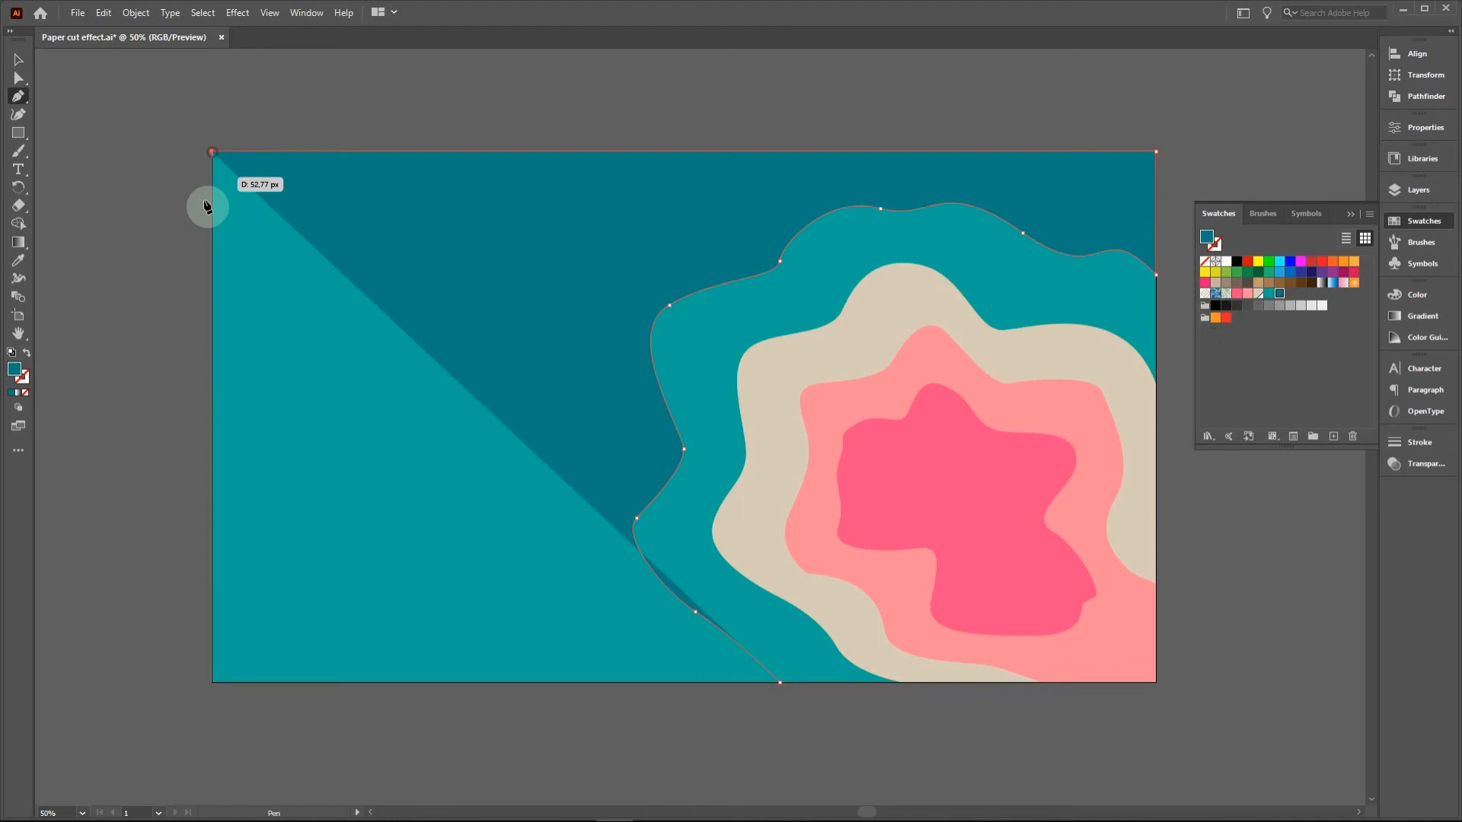
click(212, 683)
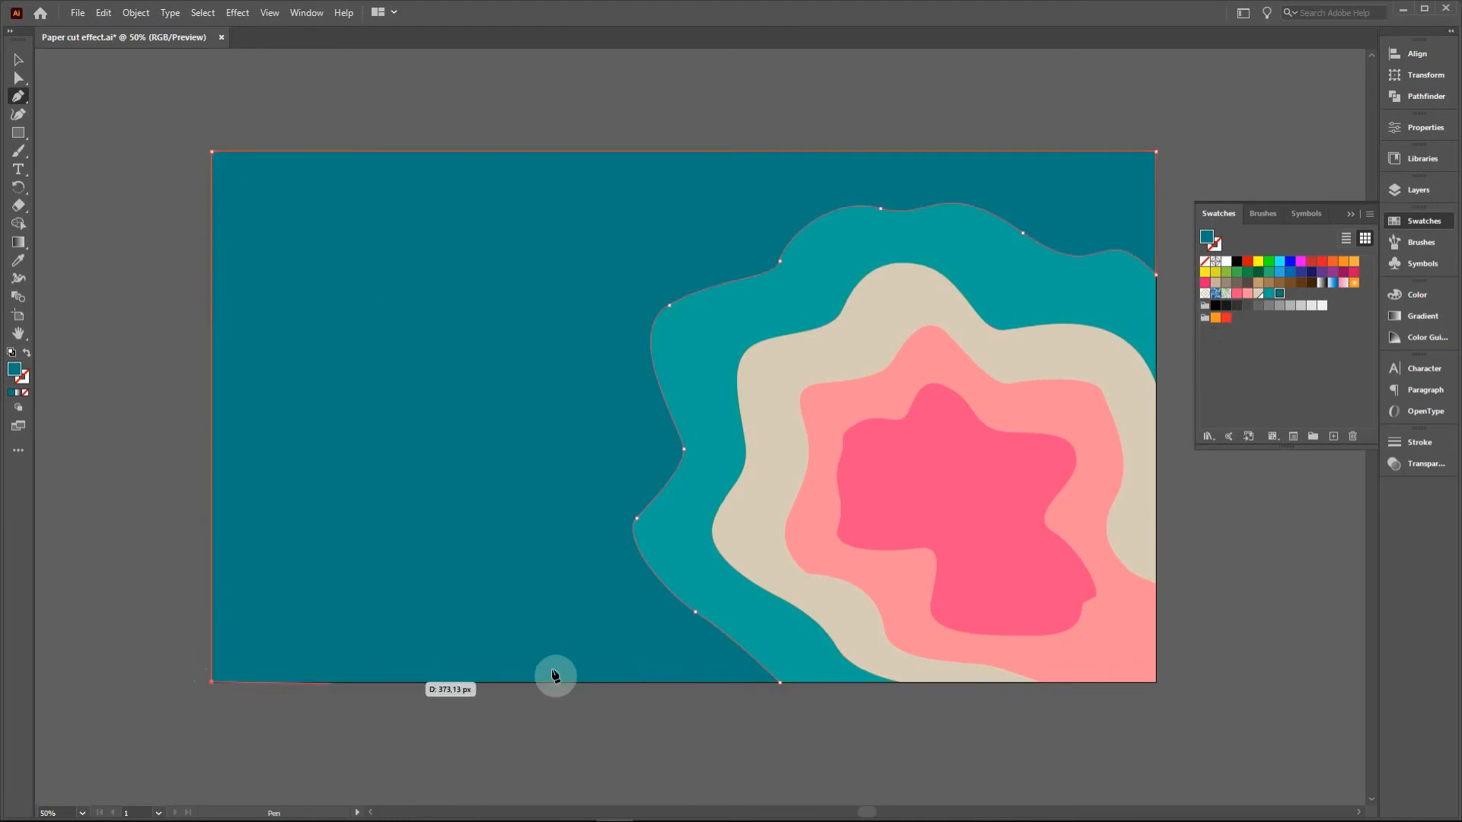
click(779, 684)
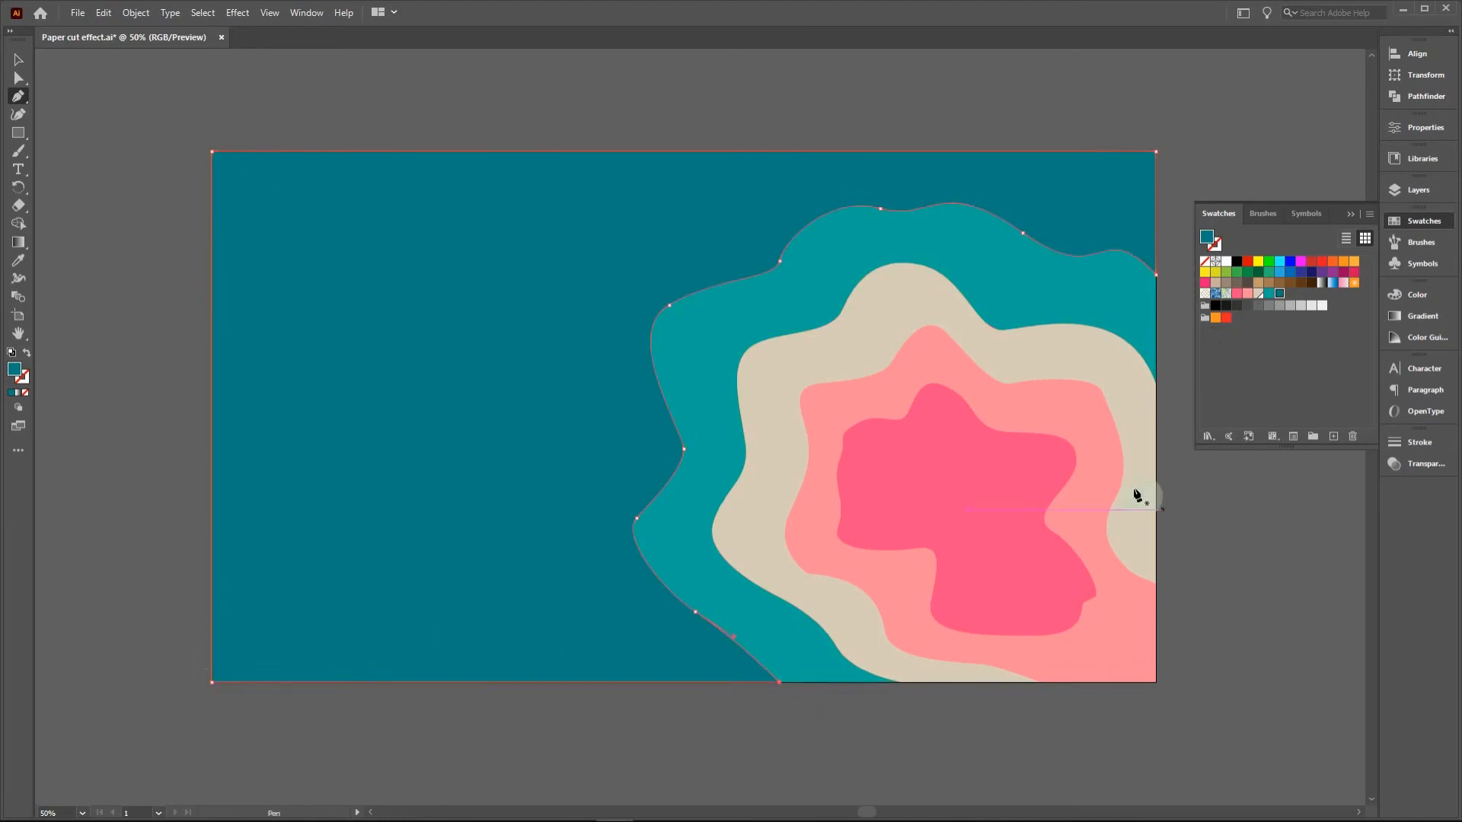
click(15, 63)
click(101, 169)
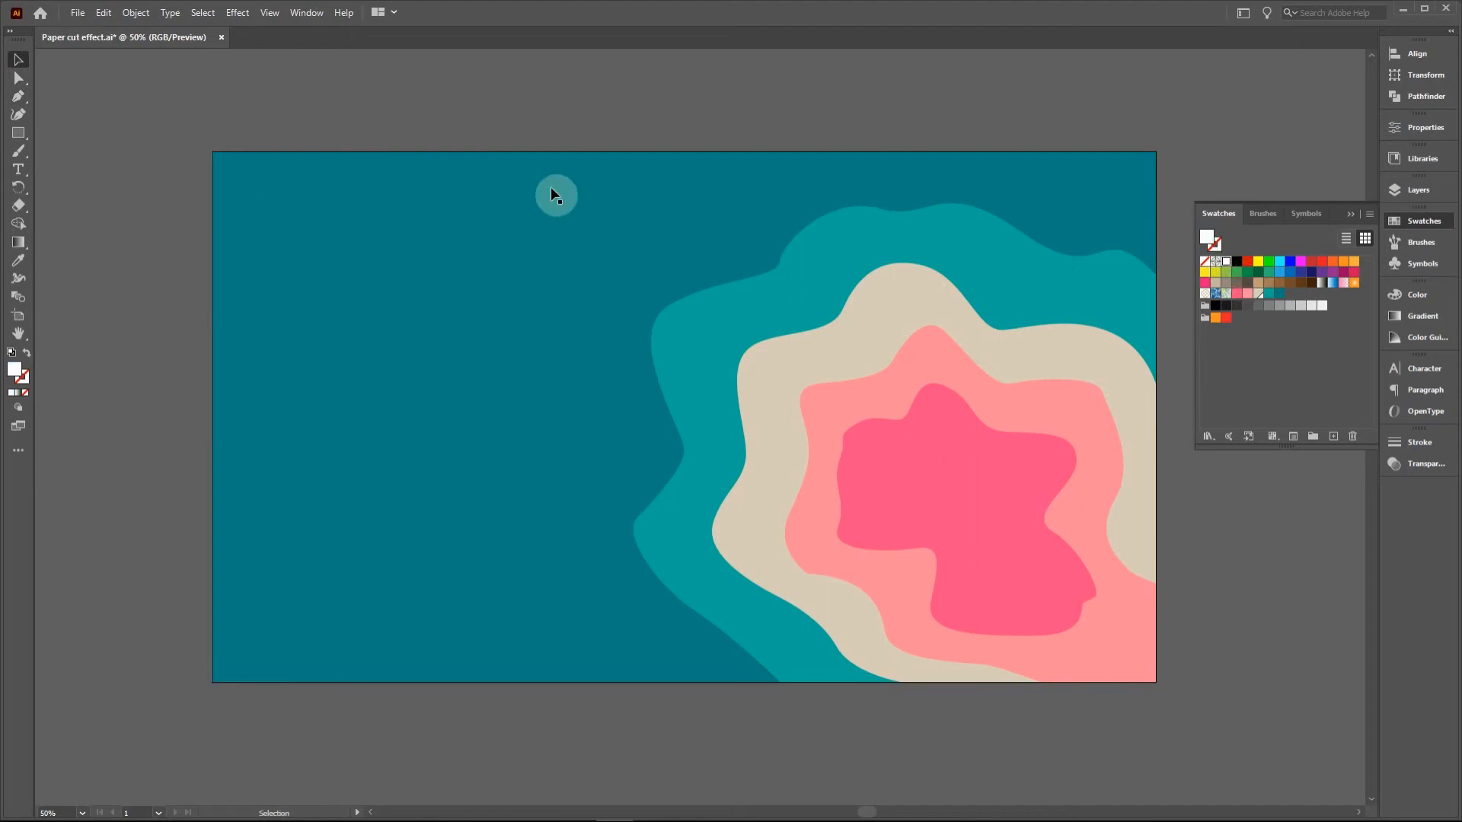
Draw a white layer with the Pen tool, with a wavy edge from the artboard's bottom to its top, closed around the left corners.
click(18, 96)
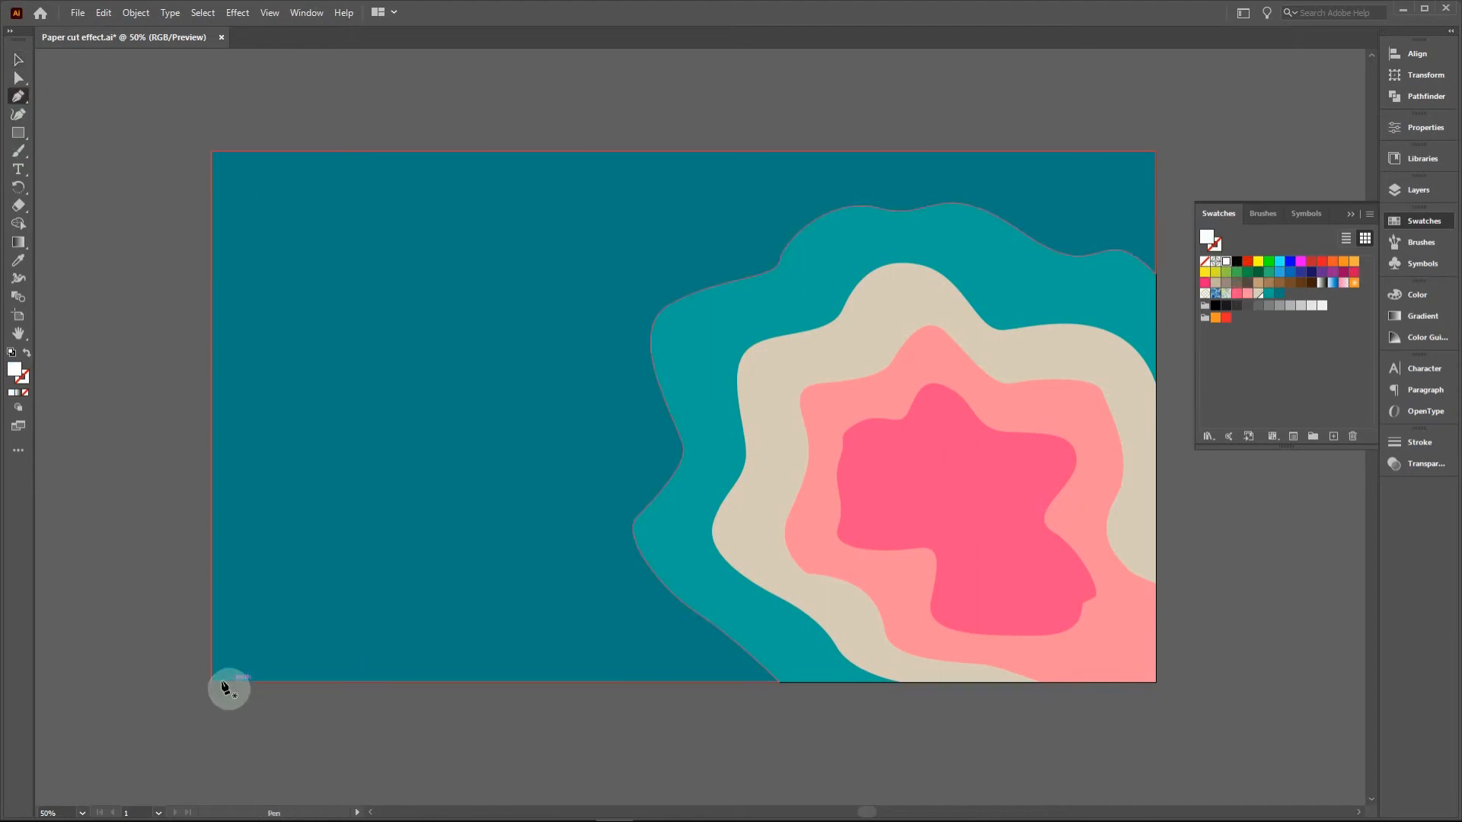
click(647, 682)
drag(537, 547, 557, 461)
drag(597, 385, 572, 274)
drag(683, 230, 736, 208)
drag(812, 152, 839, 105)
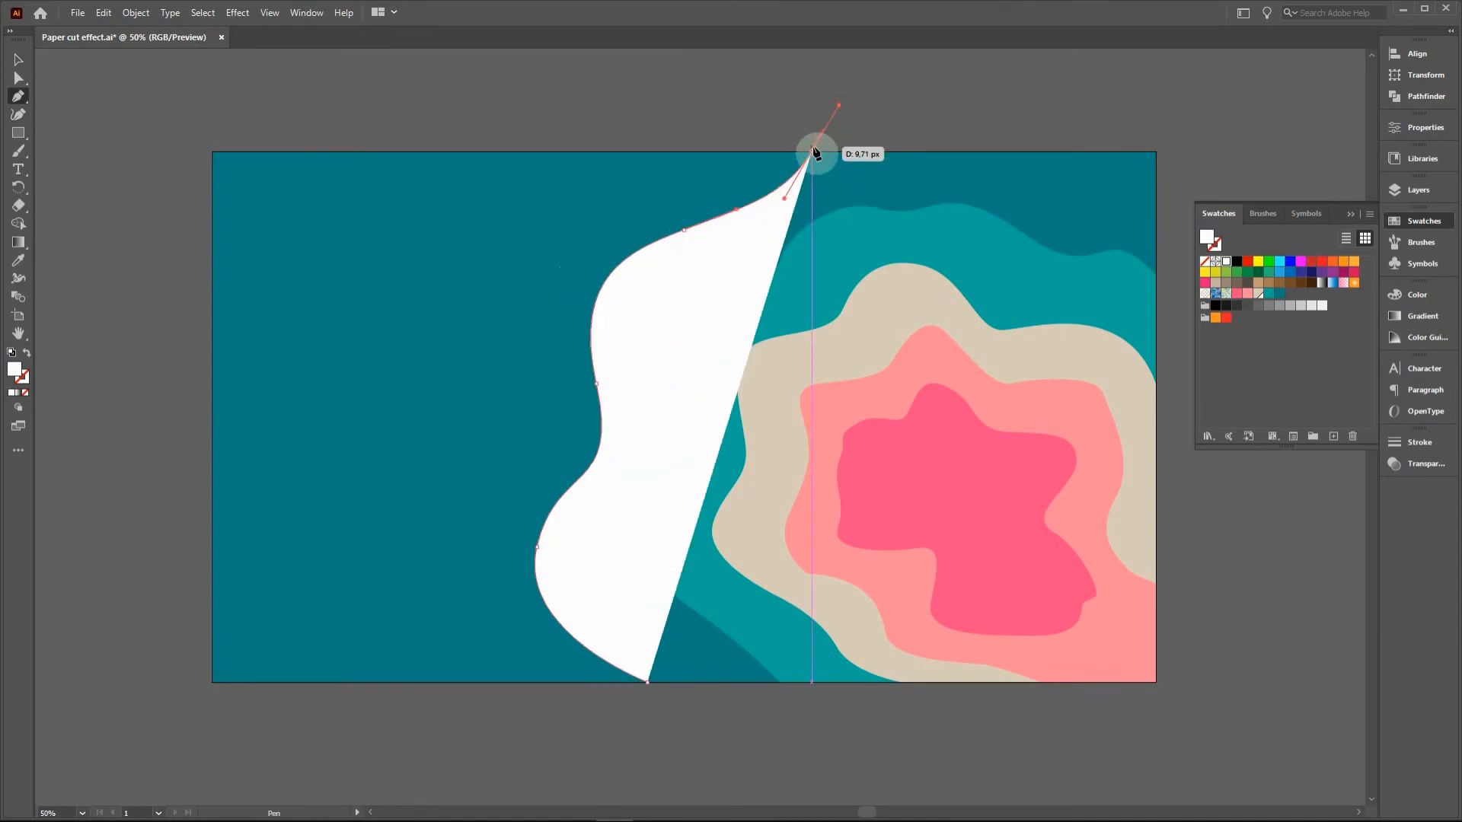
click(813, 152)
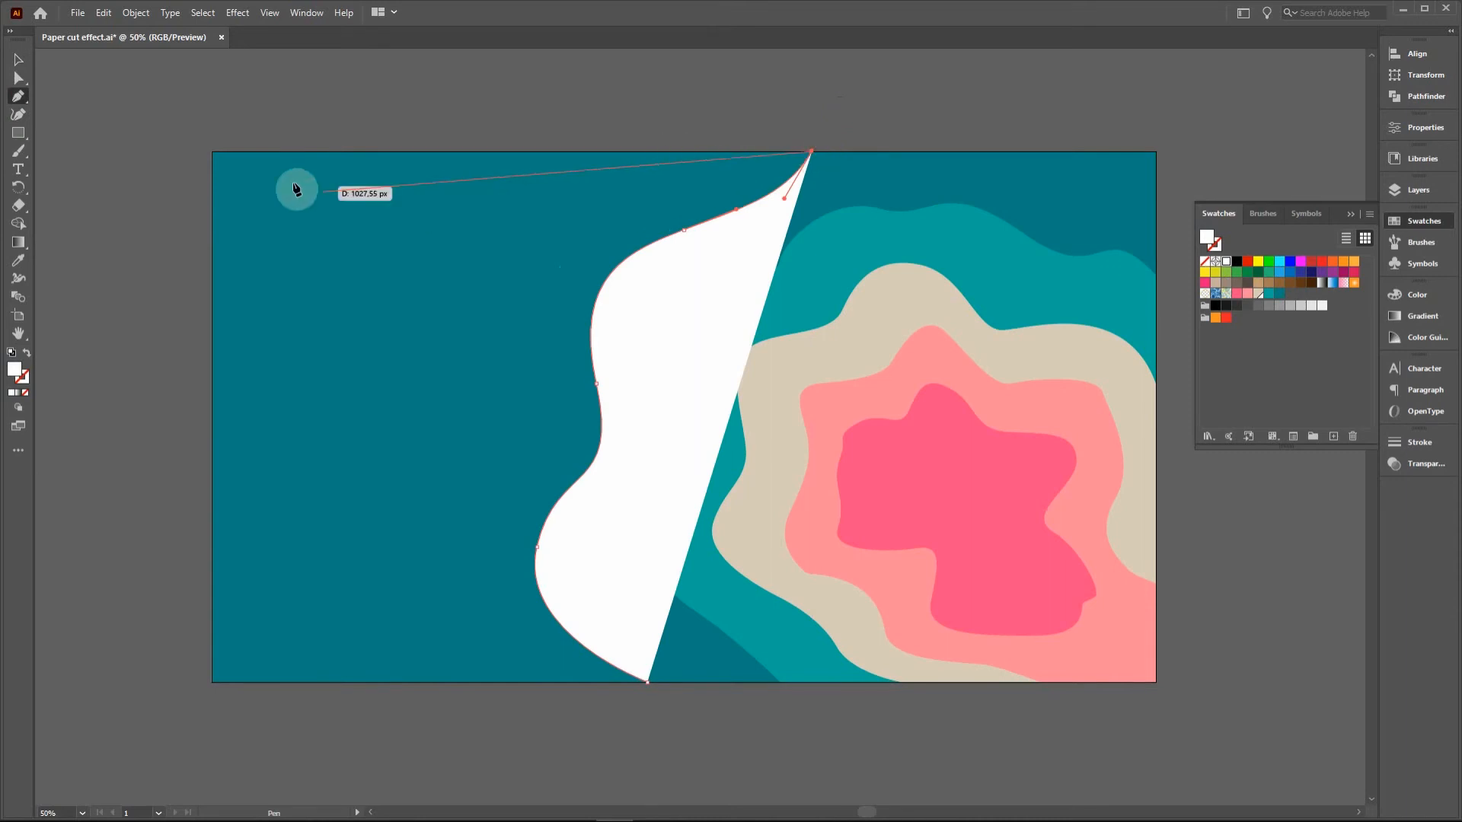
click(213, 152)
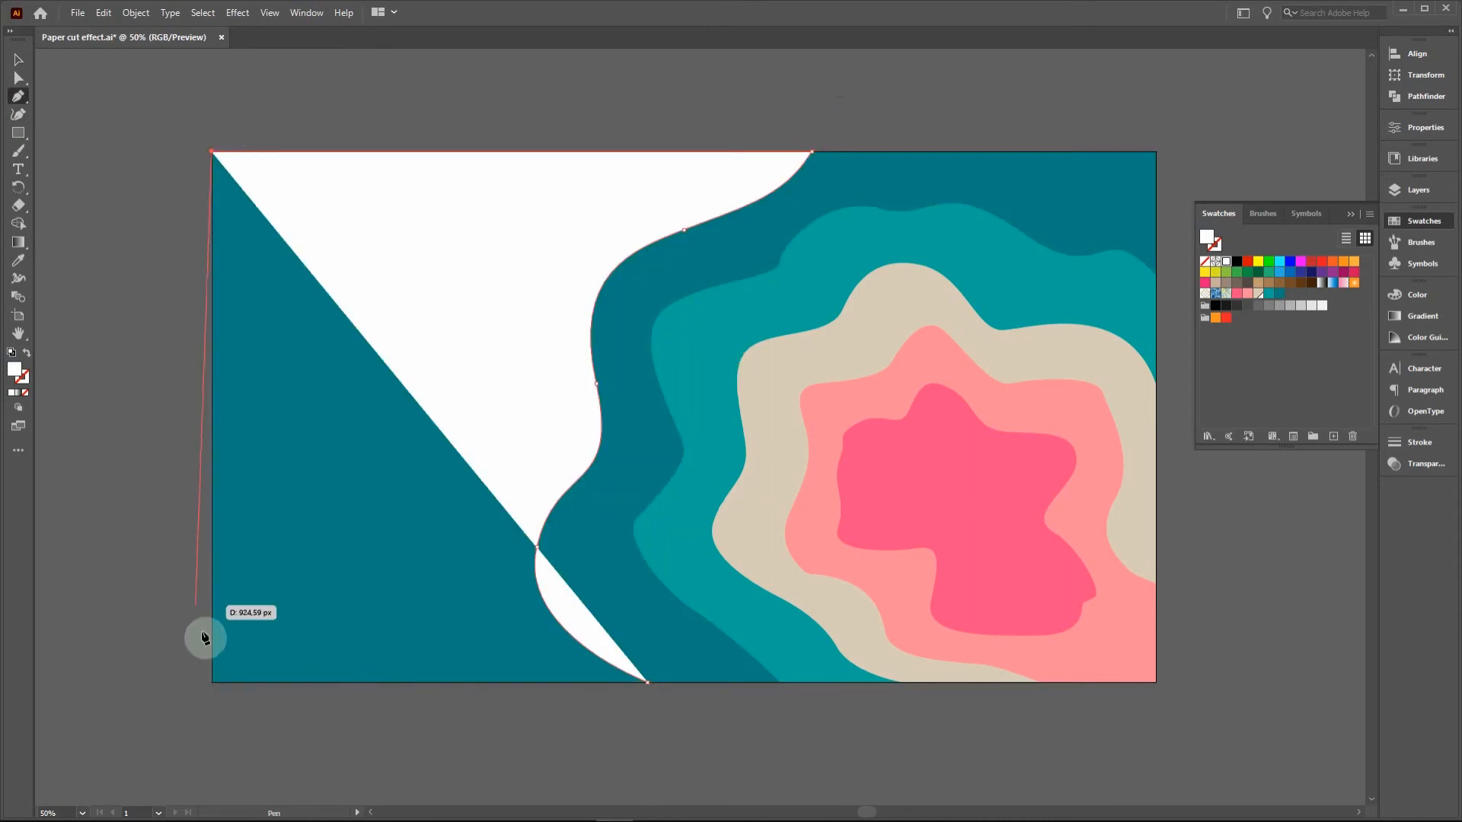
click(212, 682)
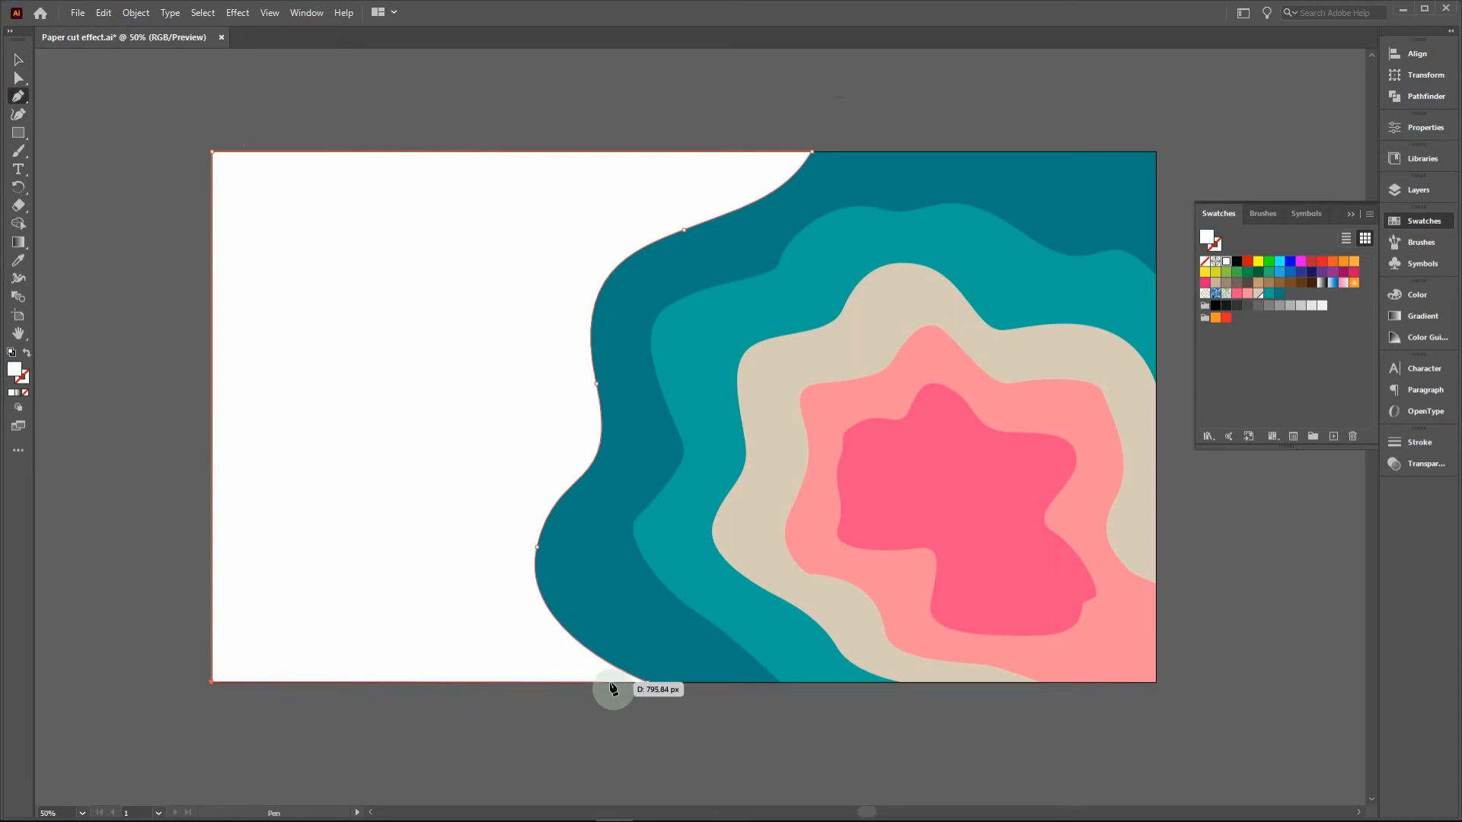
click(648, 688)
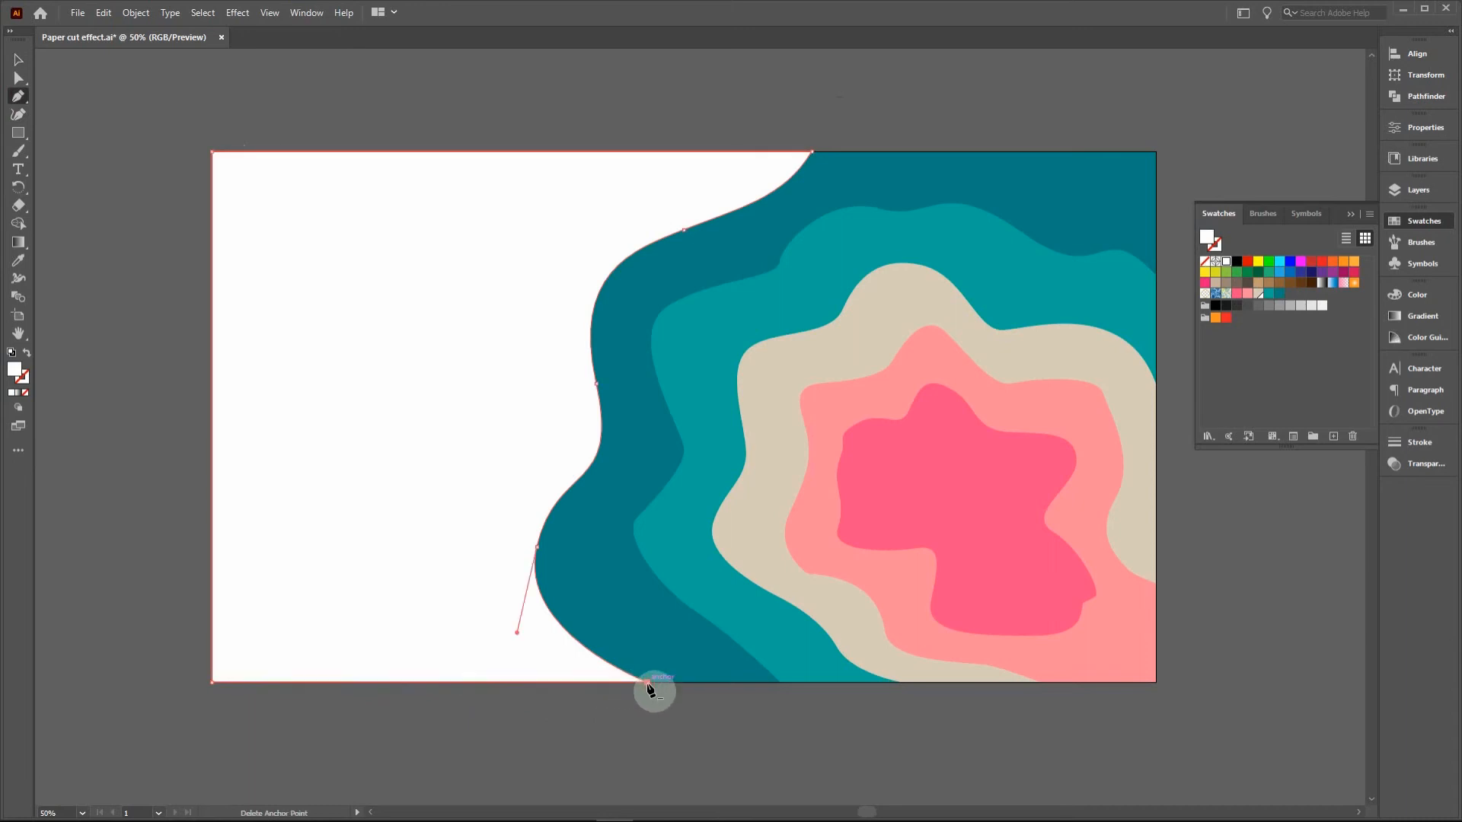
click(18, 61)
click(91, 149)
Apply a Drop Shadow to all shapes: Normal mode, 70% opacity, 3 px X offset, 6 px Y offset and 10 px blur.
drag(183, 116, 1183, 697)
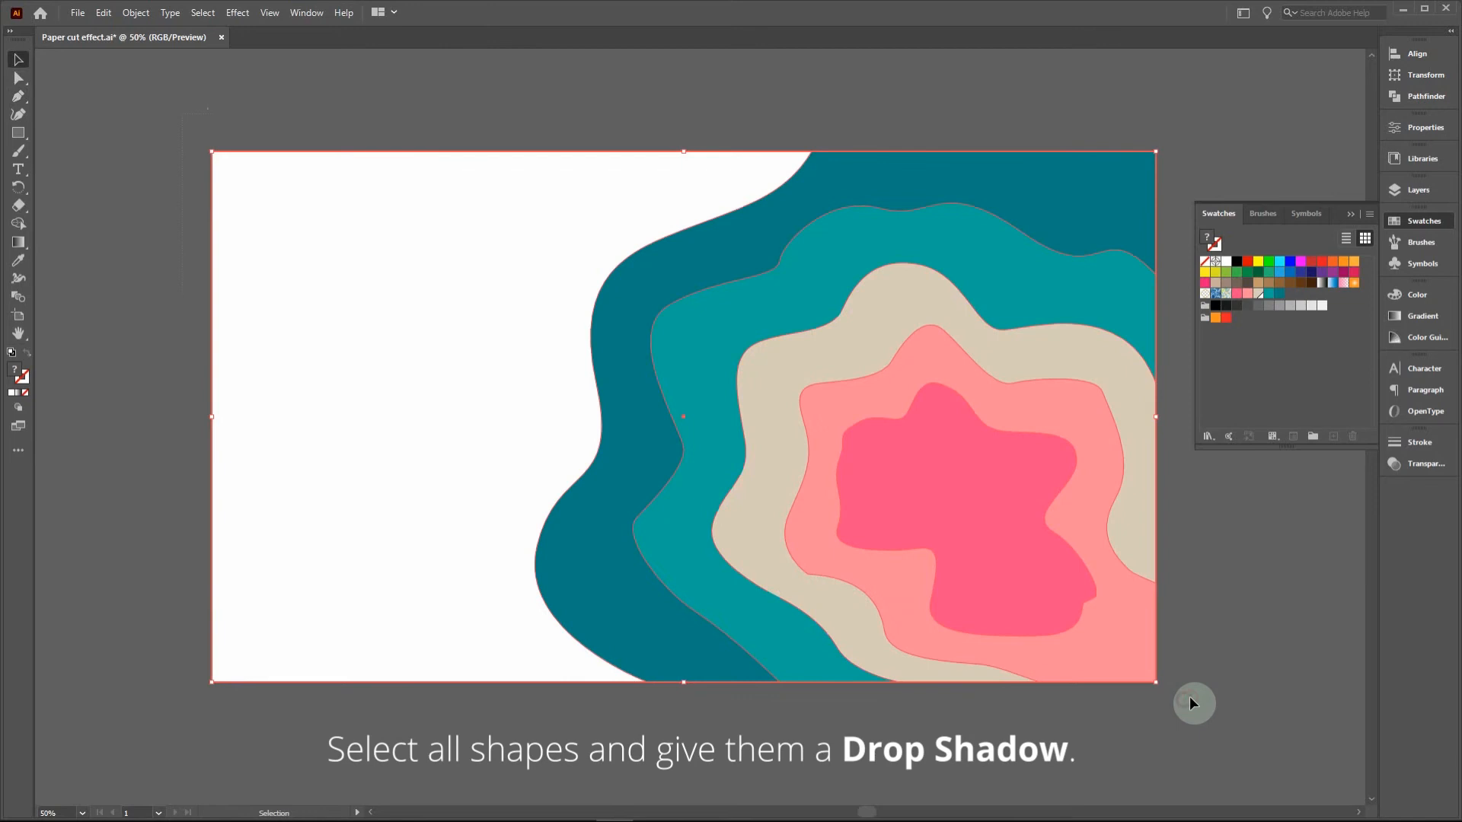
click(1427, 223)
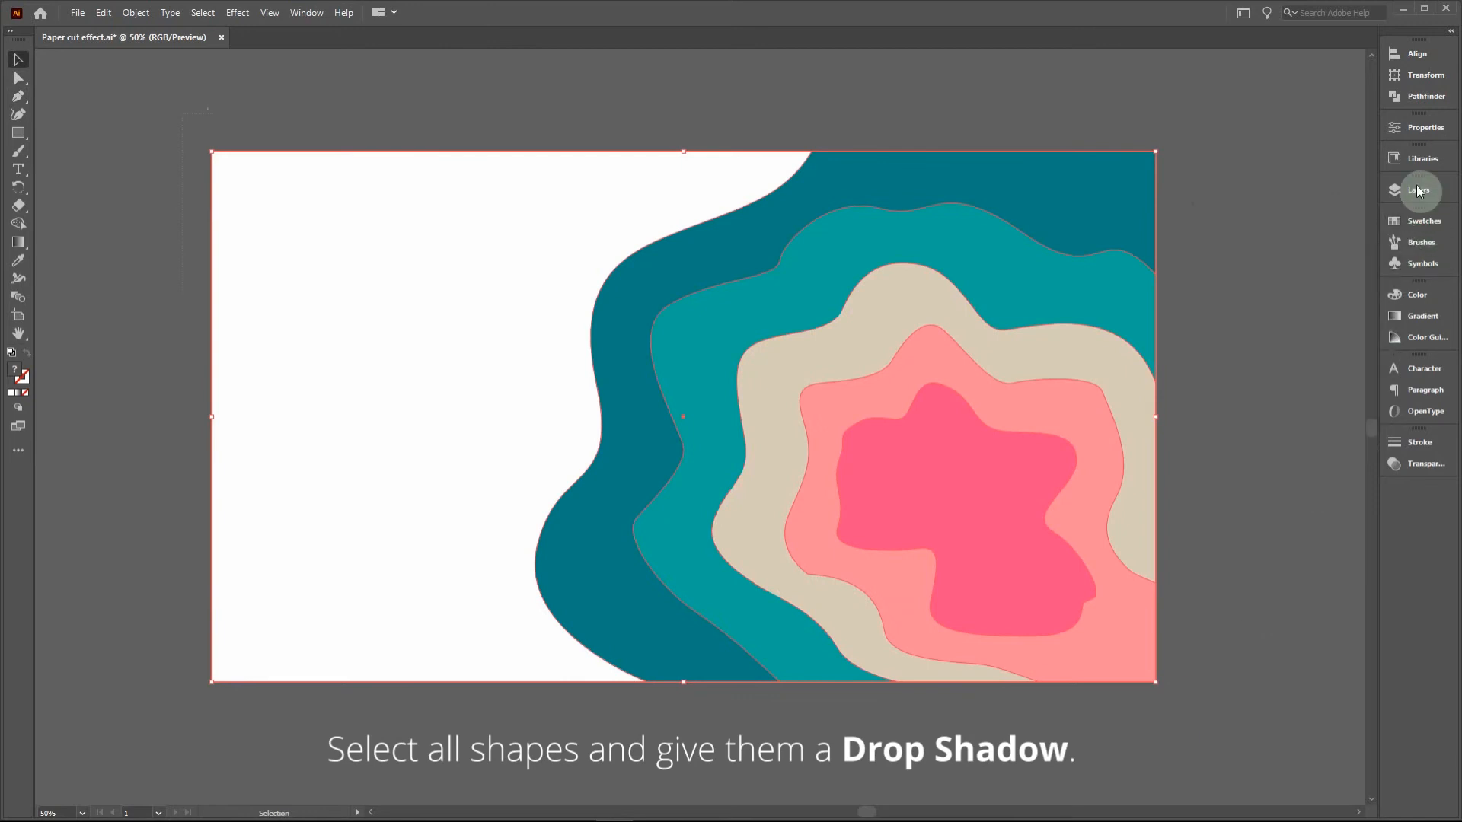
click(1426, 129)
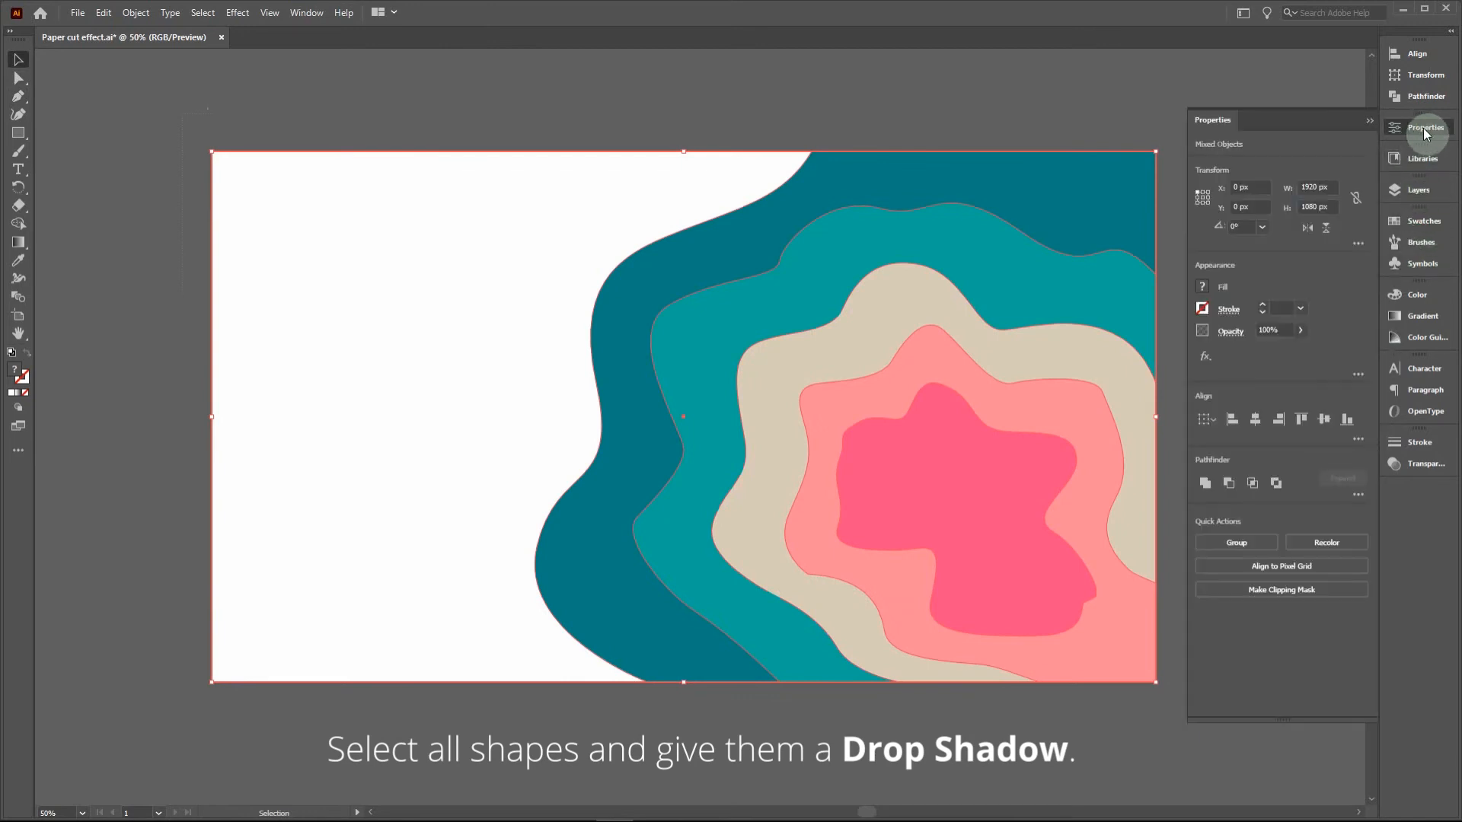
click(1209, 363)
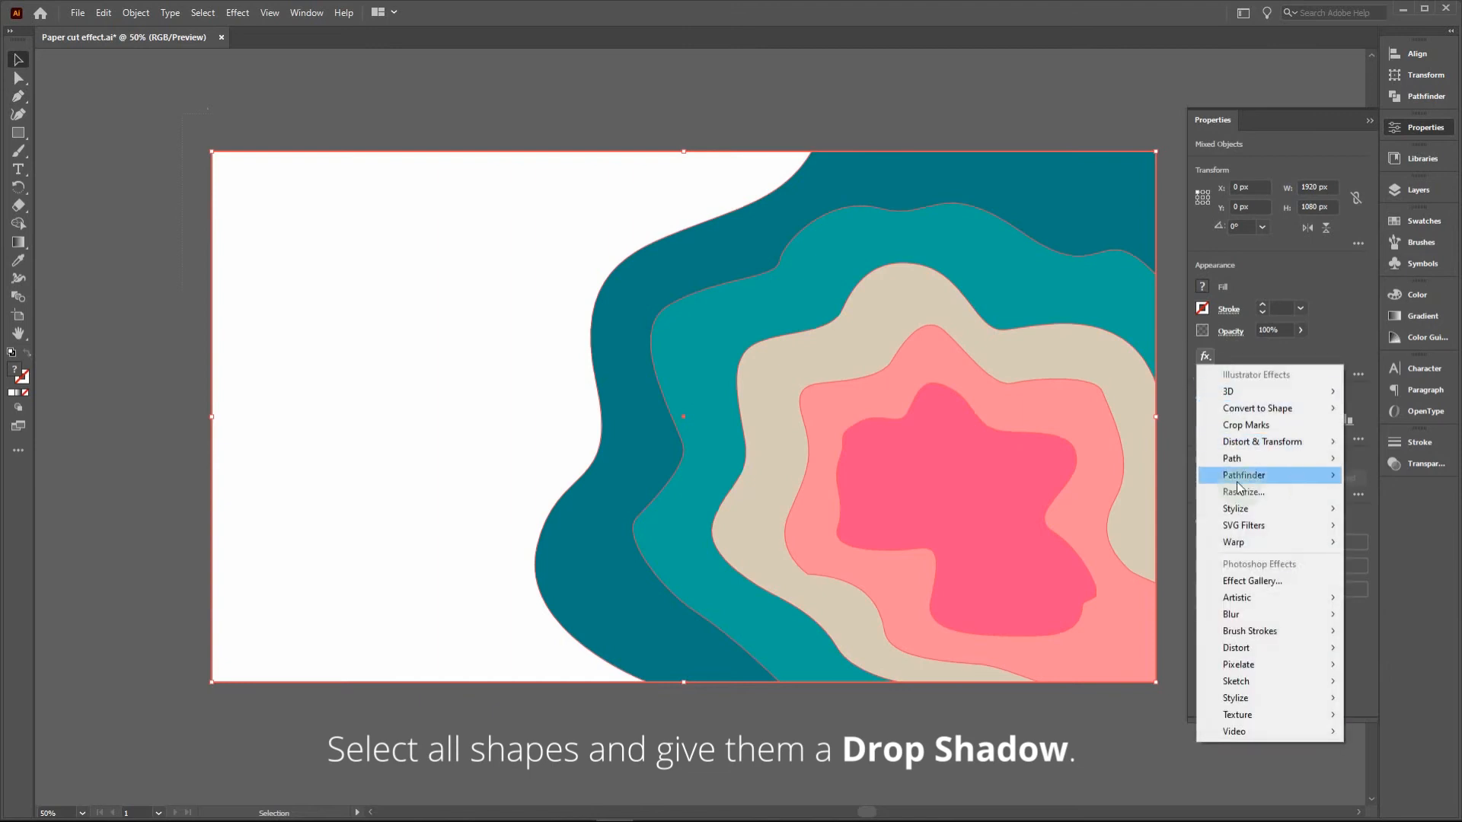
mouse_move(1241, 509)
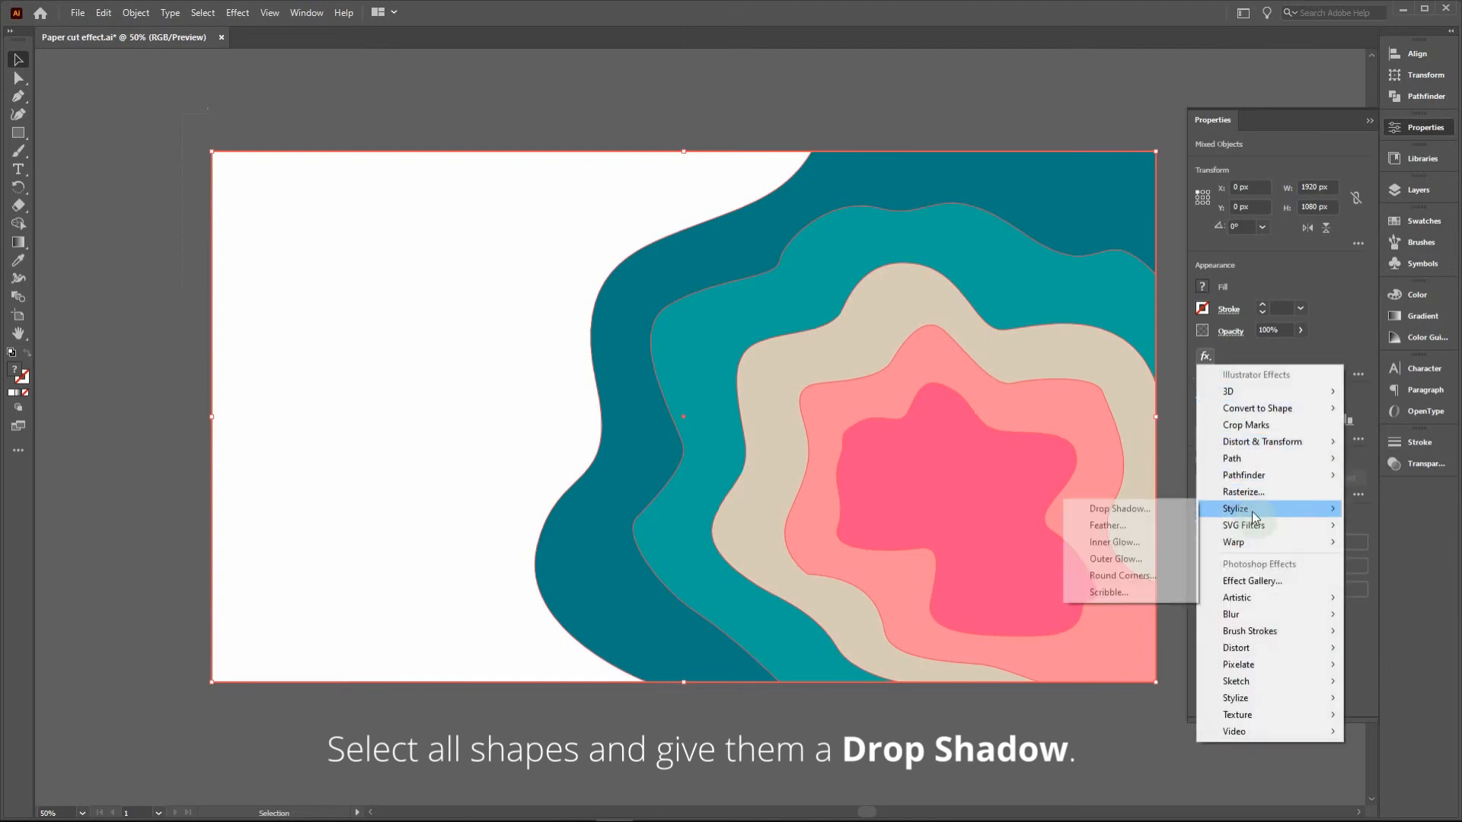
click(1132, 513)
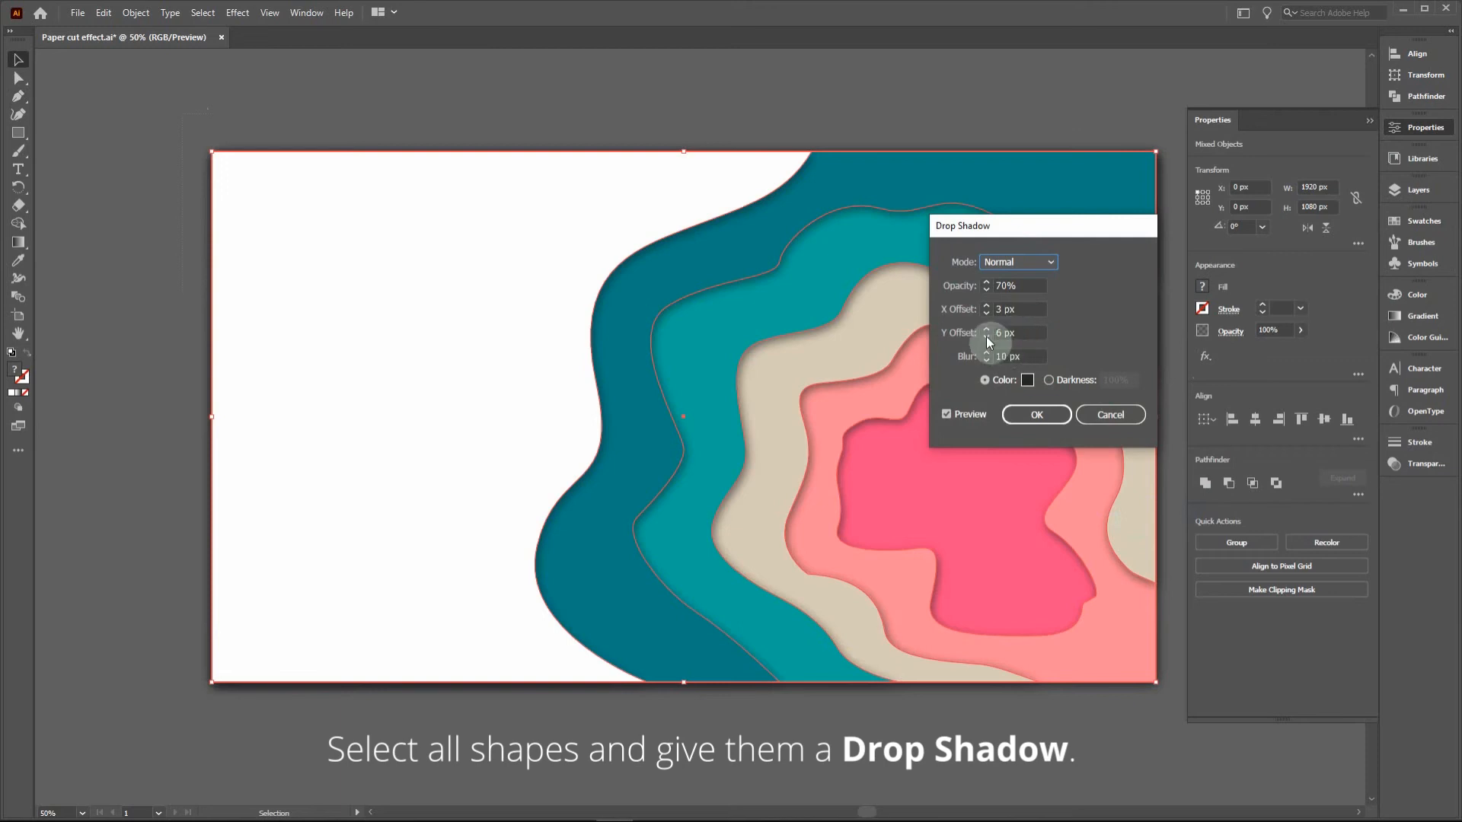
click(1035, 415)
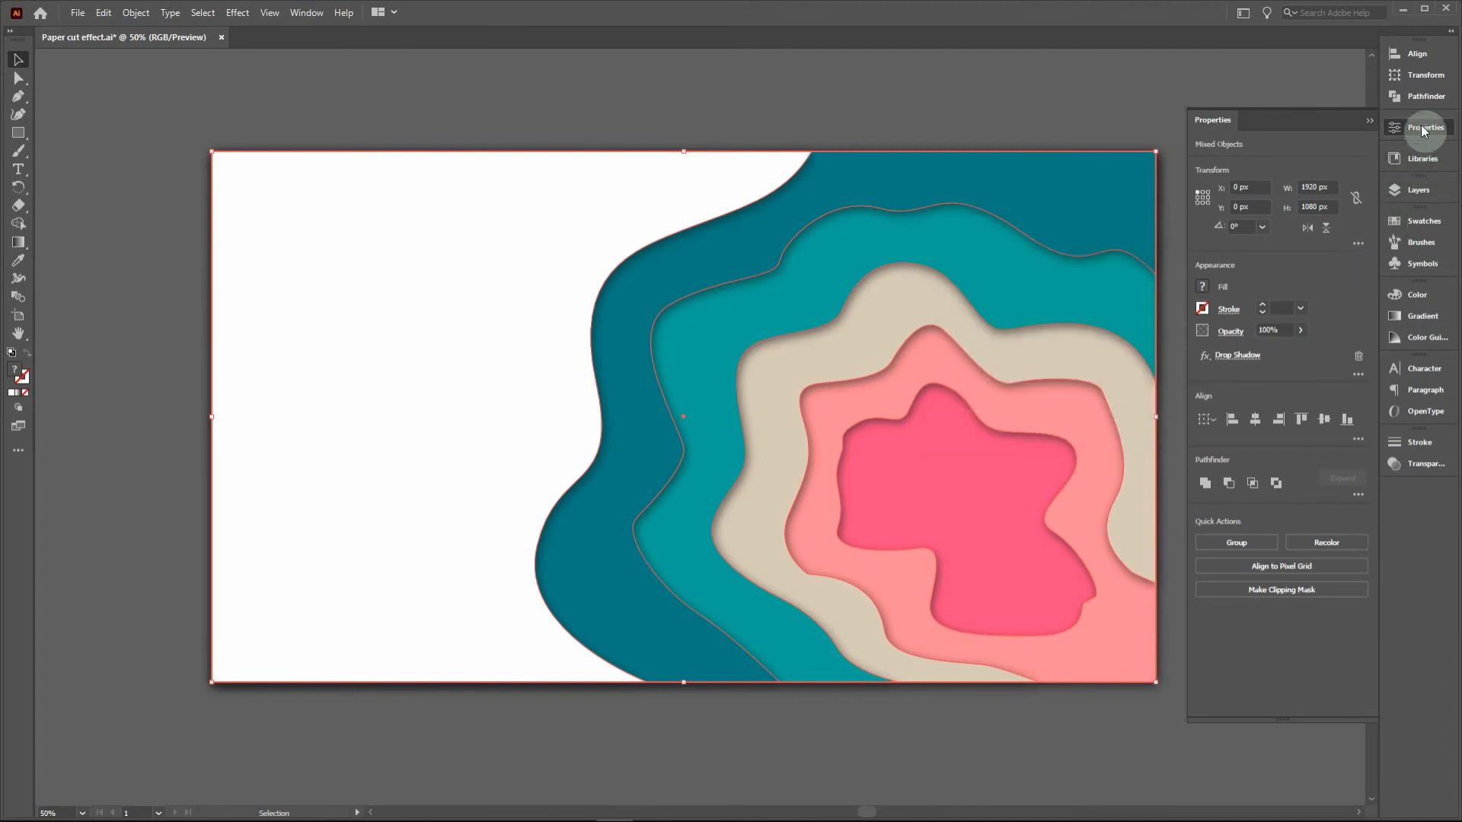
click(1424, 128)
click(1281, 264)
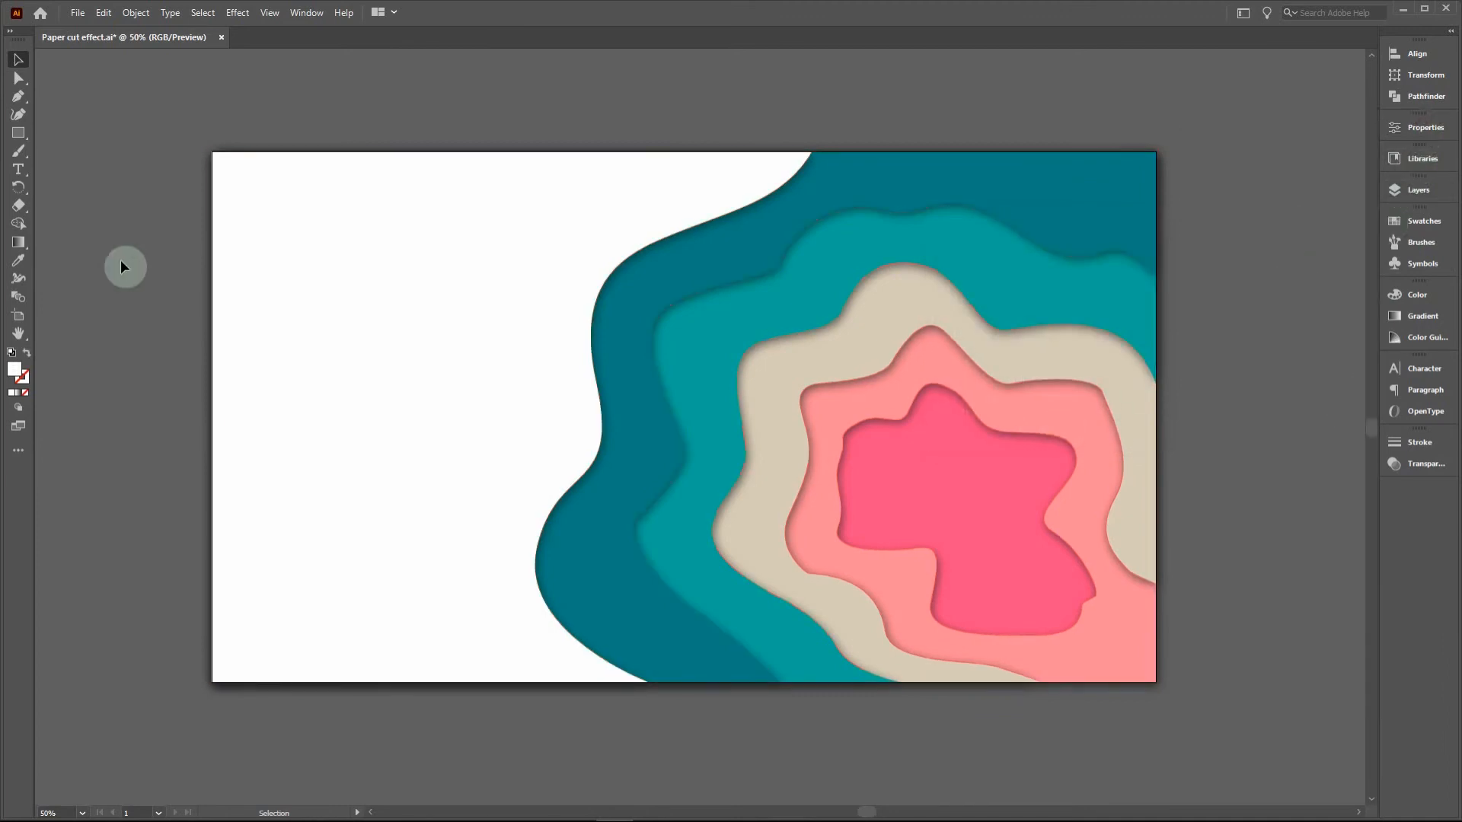
Create a 1920 x 1080 px rectangle, align it exactly over the artboard and remove its fill.
click(19, 133)
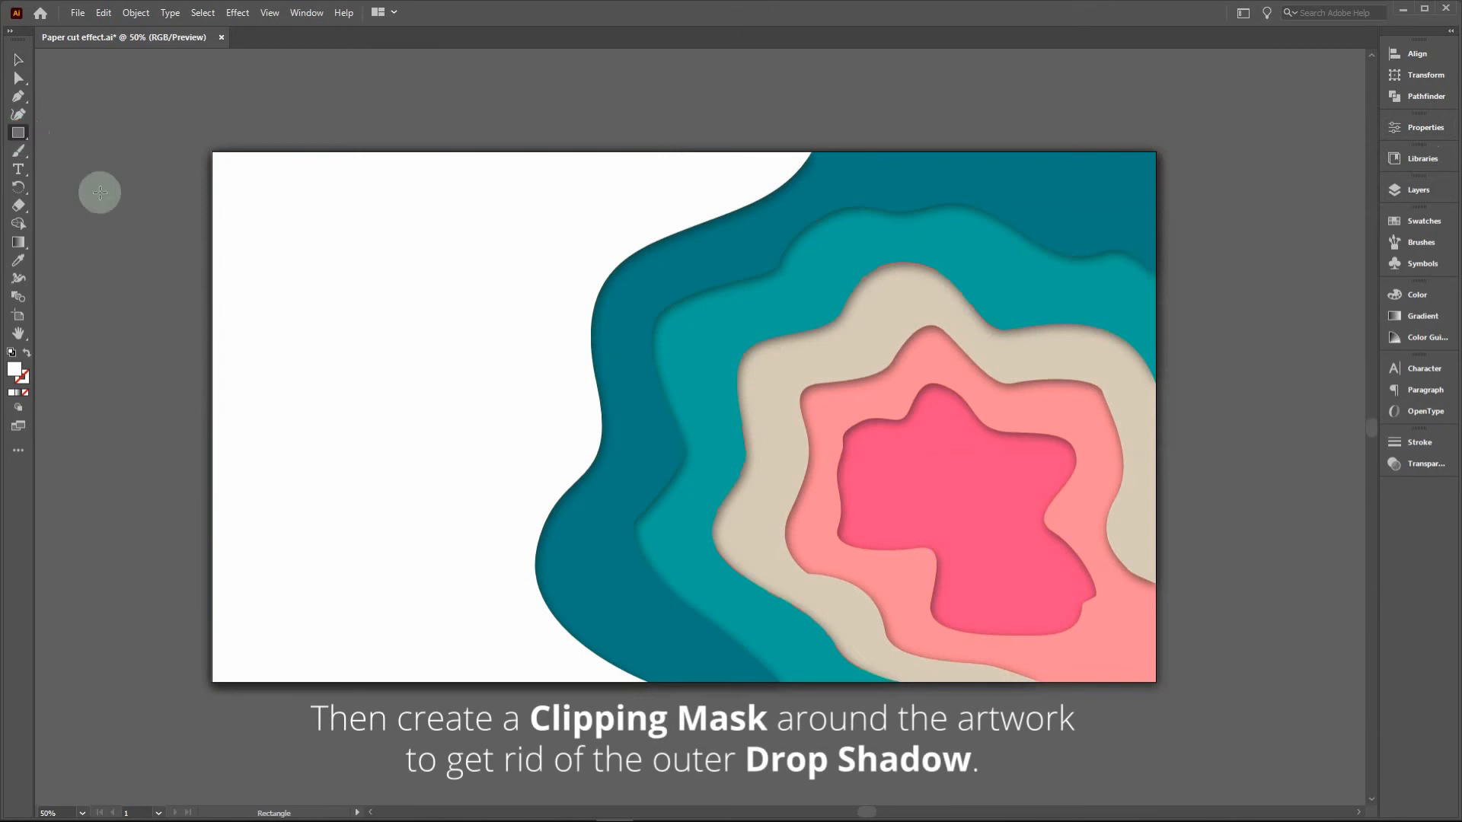
click(150, 231)
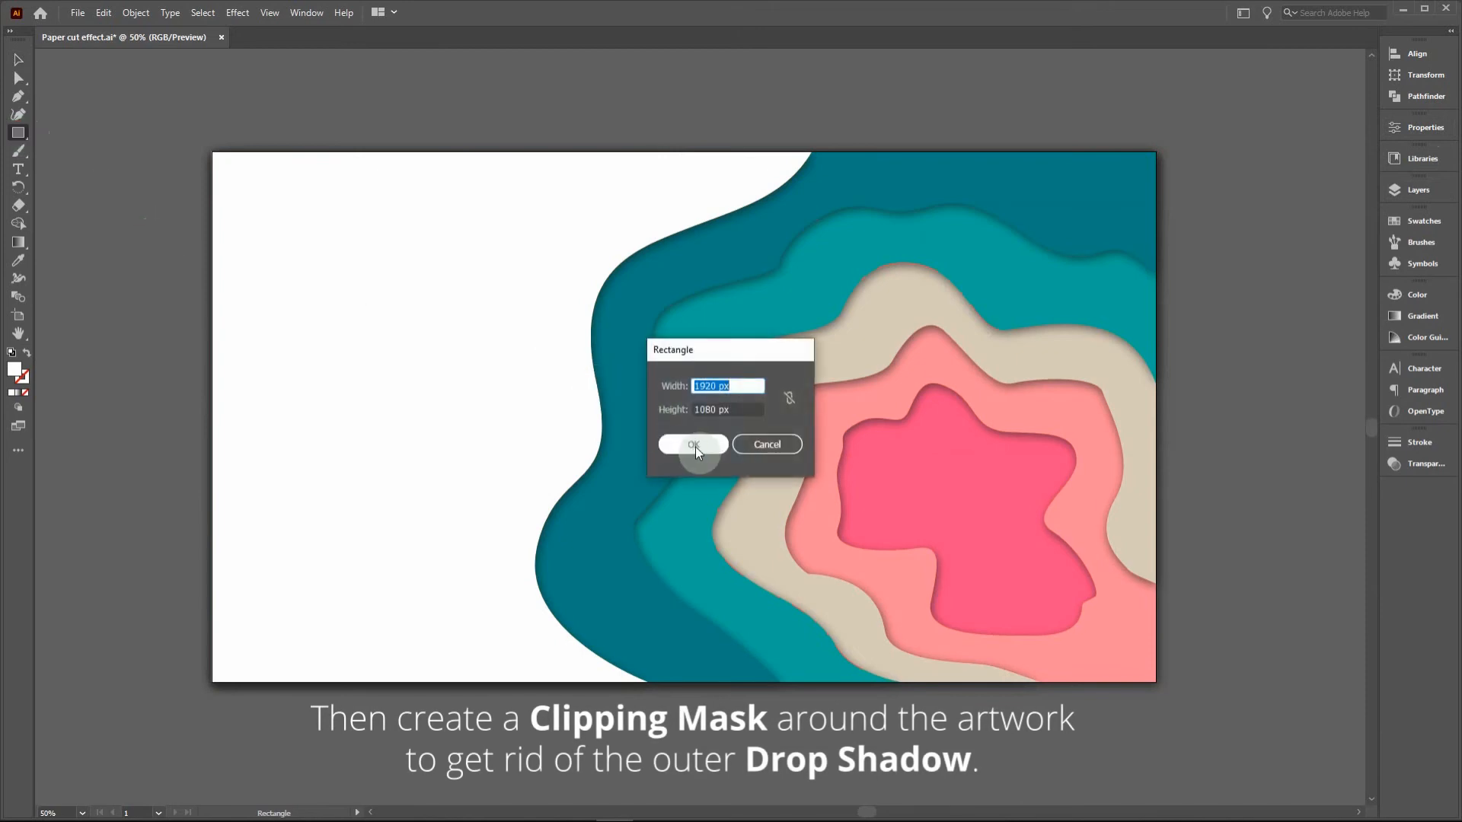
click(678, 440)
click(19, 61)
drag(286, 300, 345, 221)
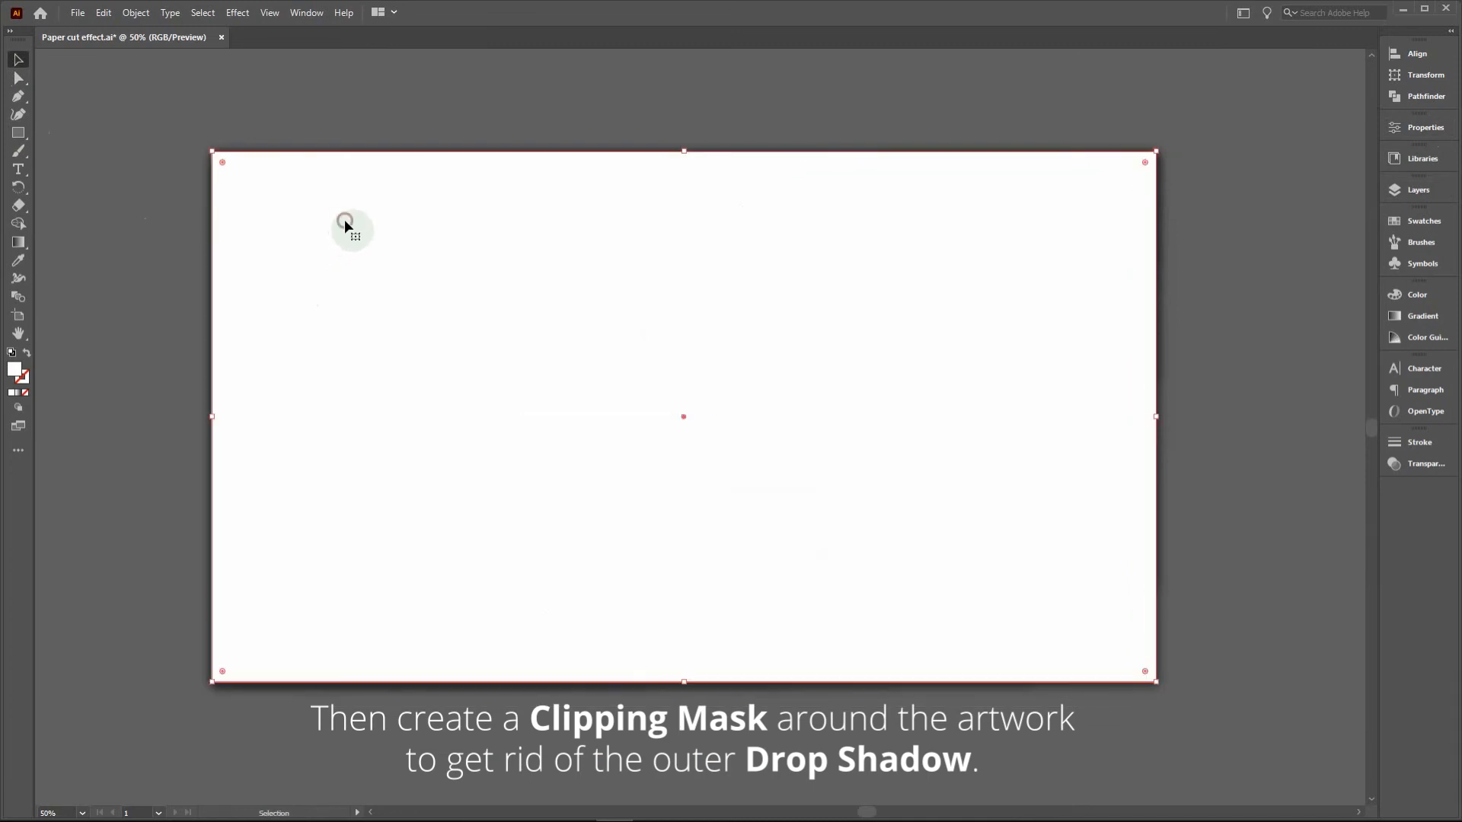
click(26, 394)
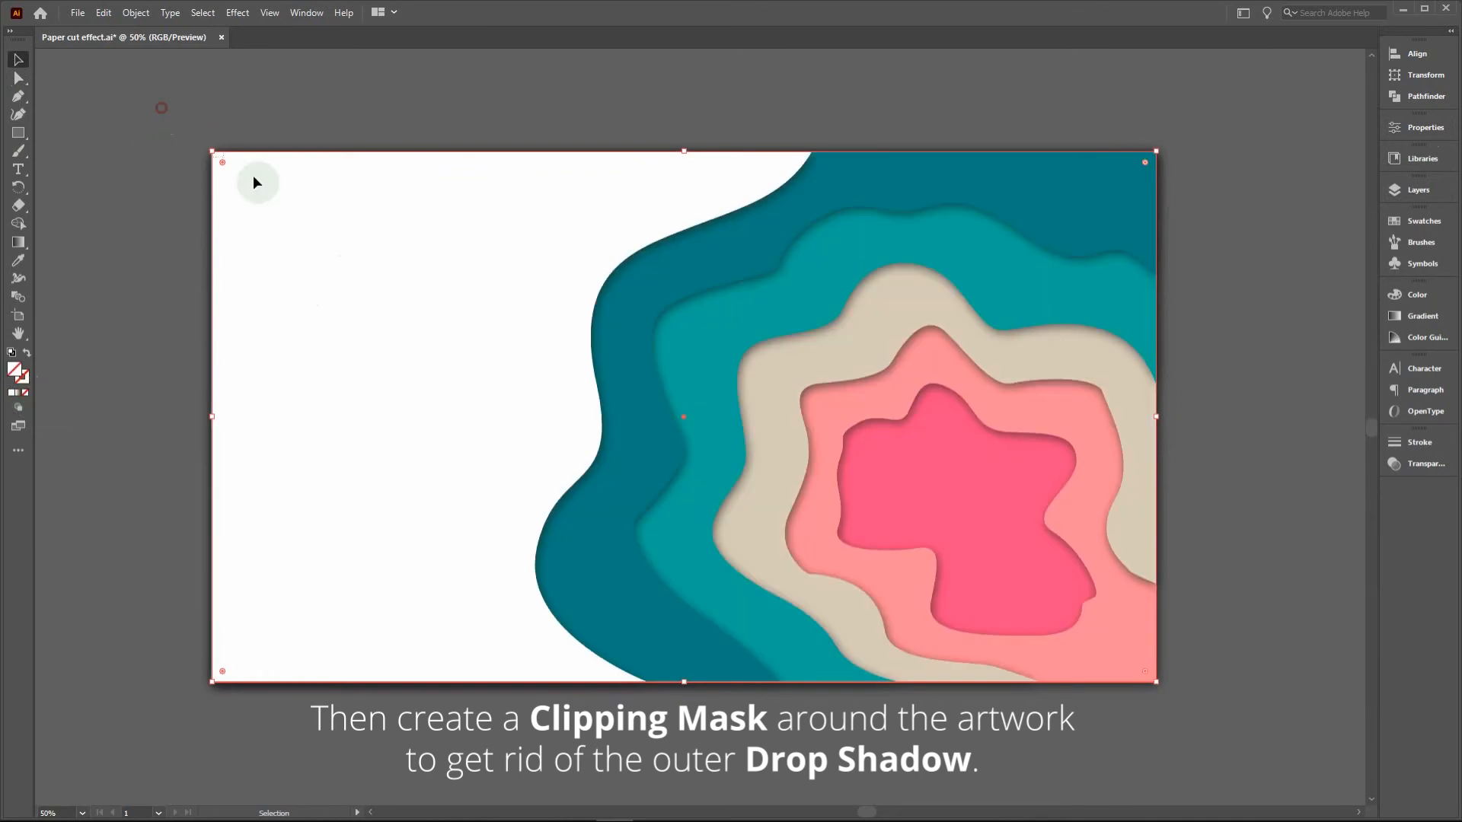
Make a clipping mask from the unfilled rectangle and all the artwork to hide the outer drop shadow.
key(ctrl+a)
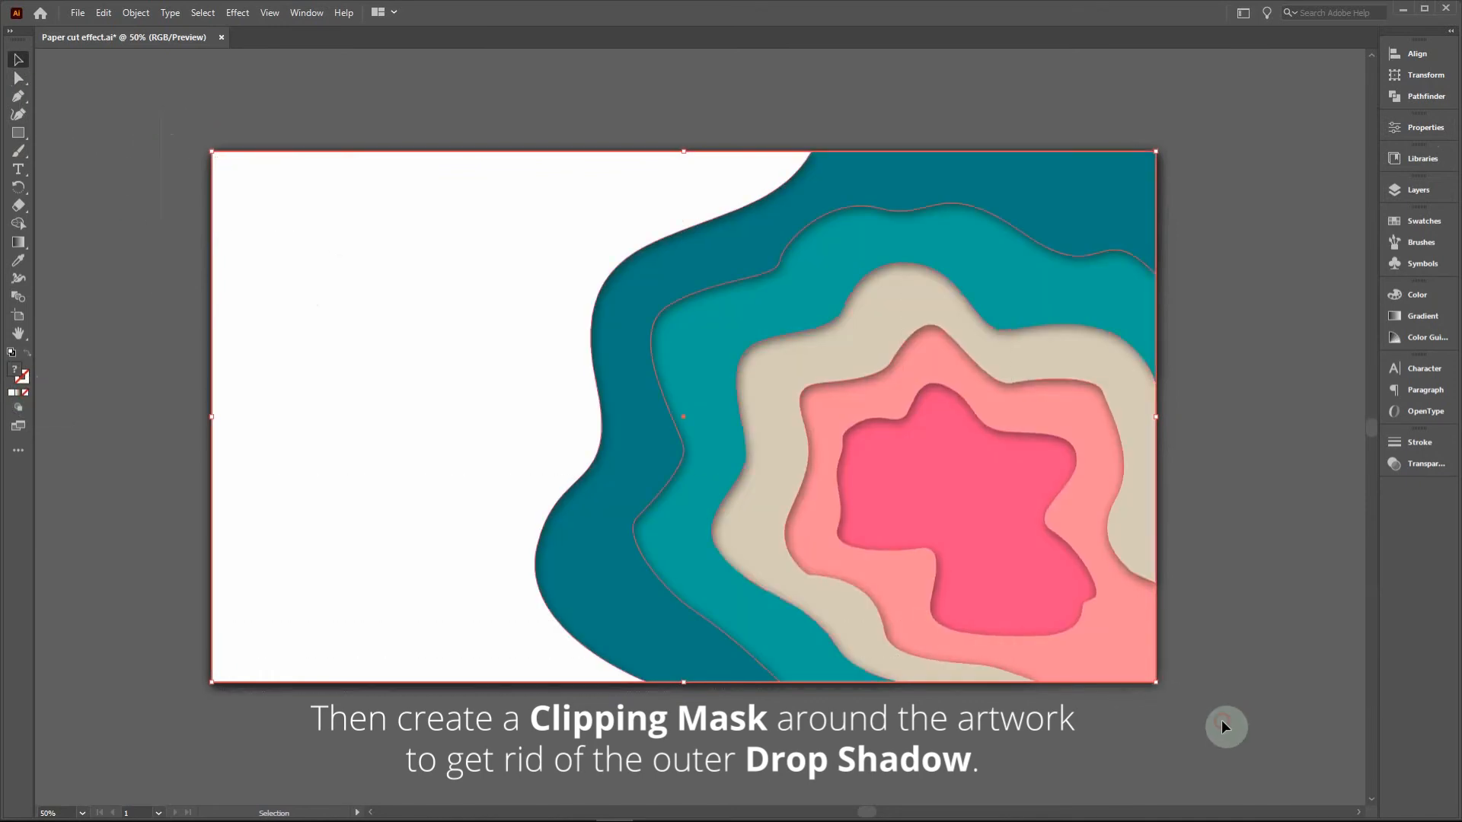
right_click(438, 376)
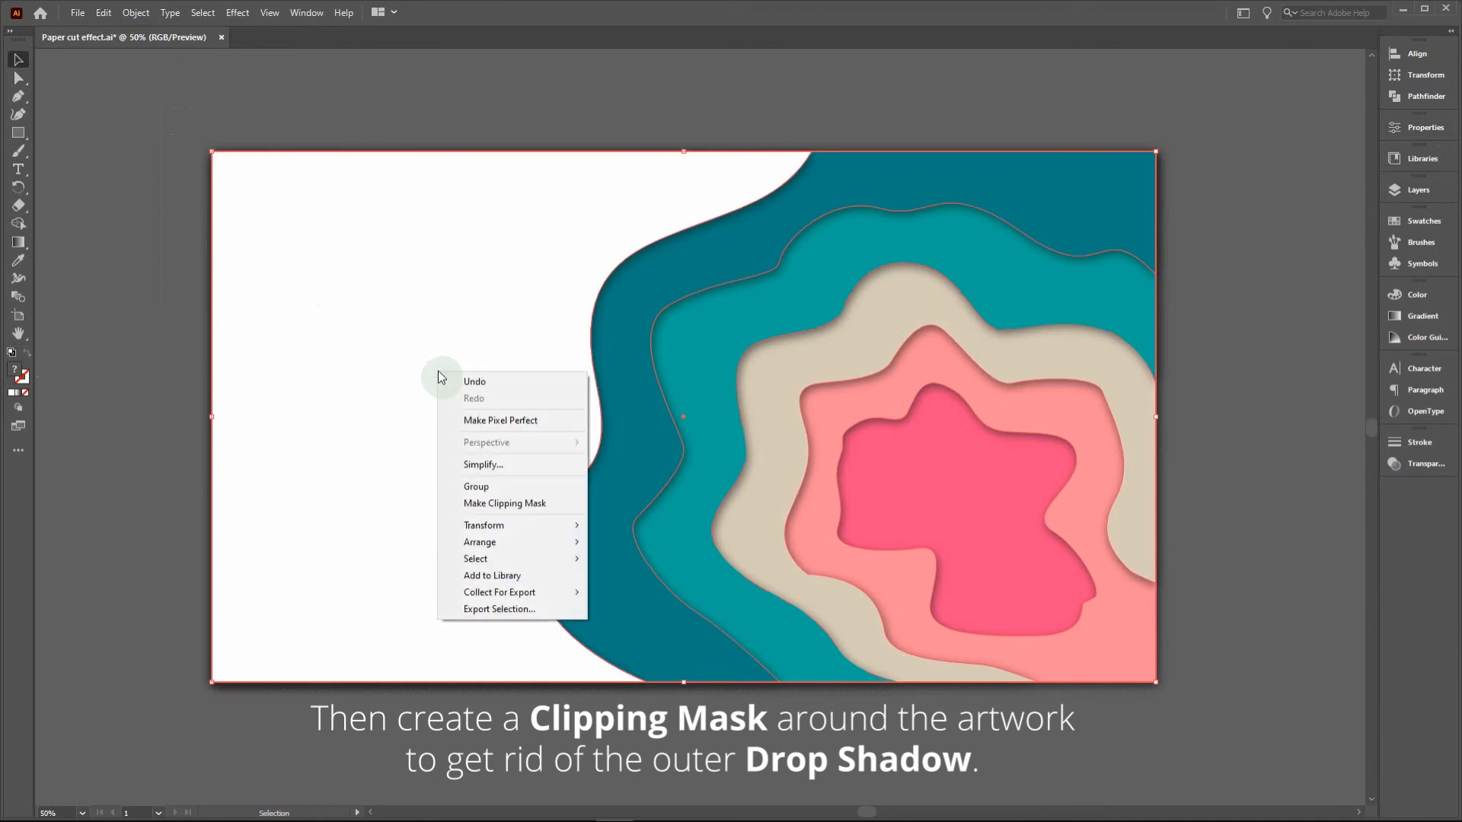
click(509, 503)
click(139, 306)
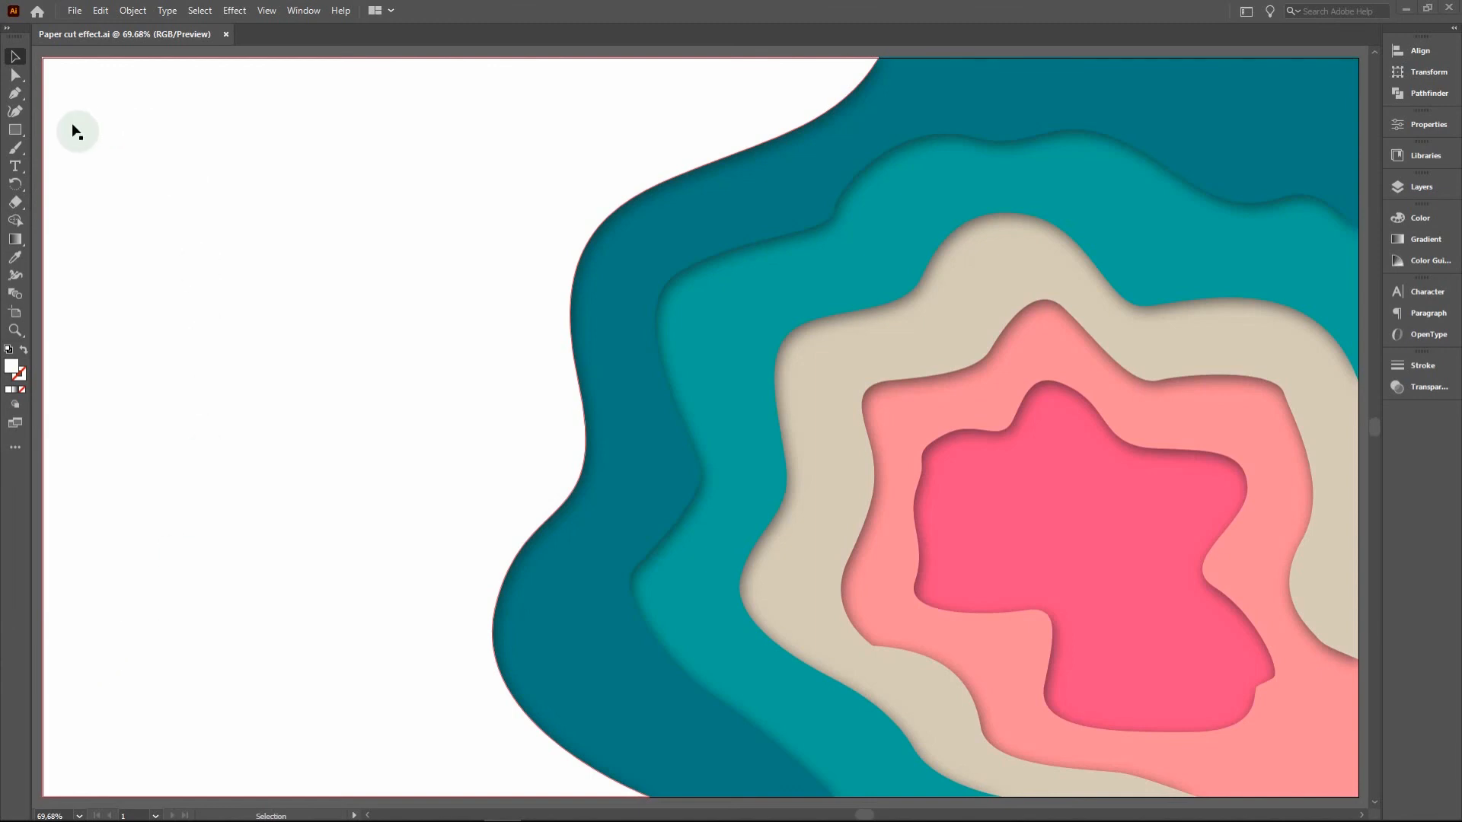
Create a new white rectangle, 1920 px wide and 1080 px high, above the clipped artwork.
click(16, 132)
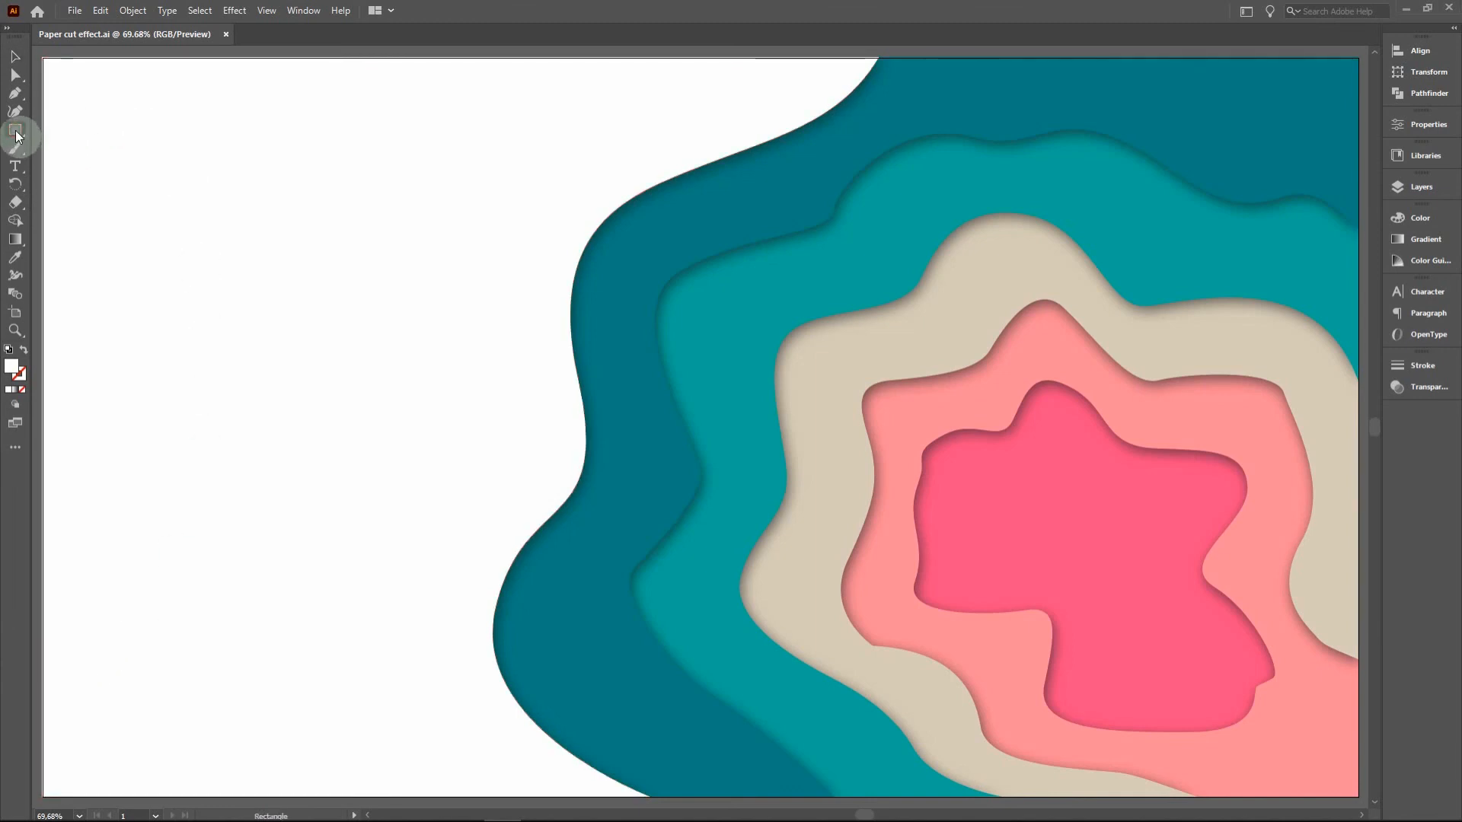
click(297, 164)
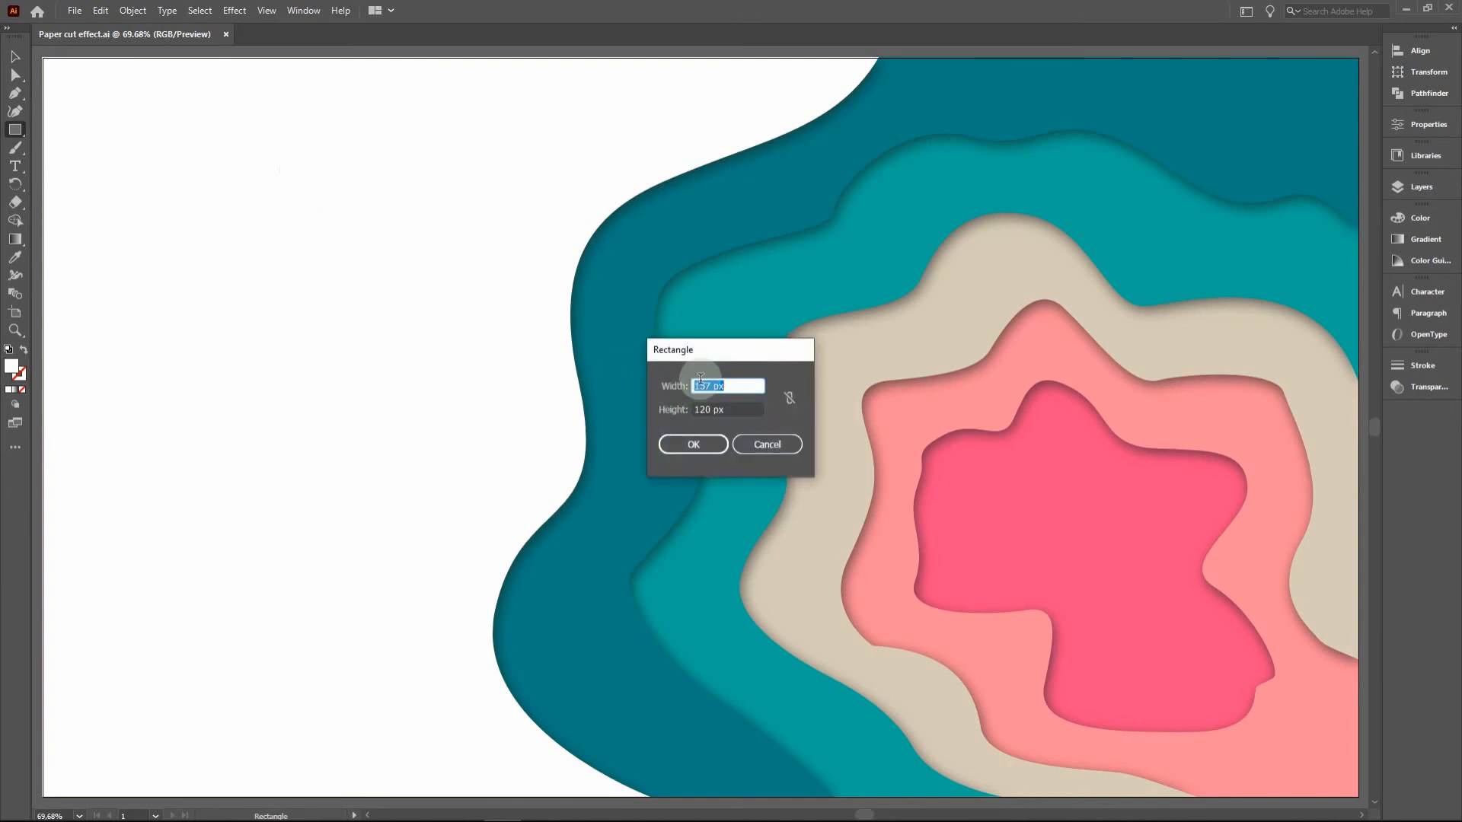
text(1920)
click(706, 404)
text(1080)
click(690, 446)
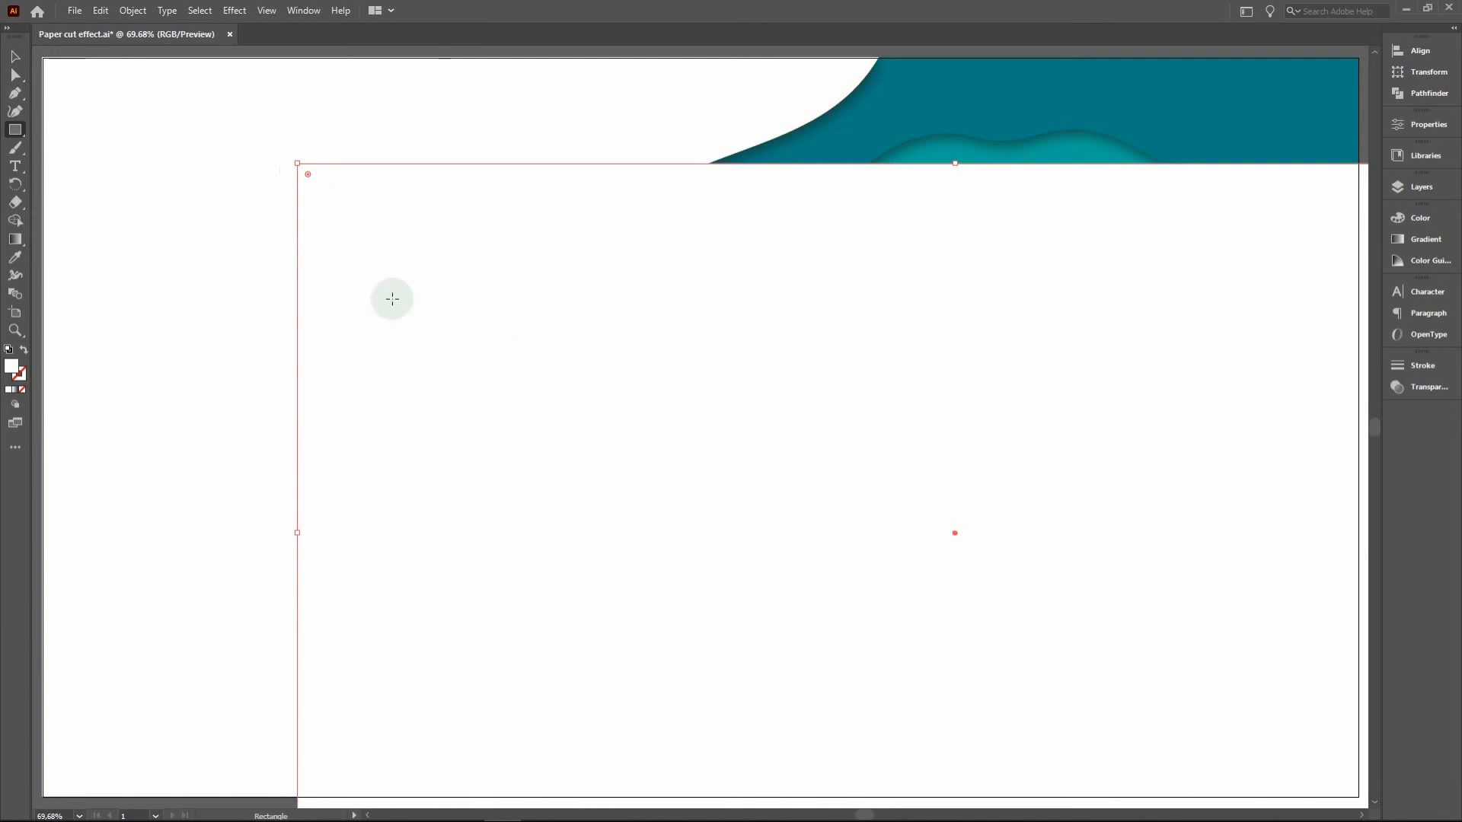
click(21, 62)
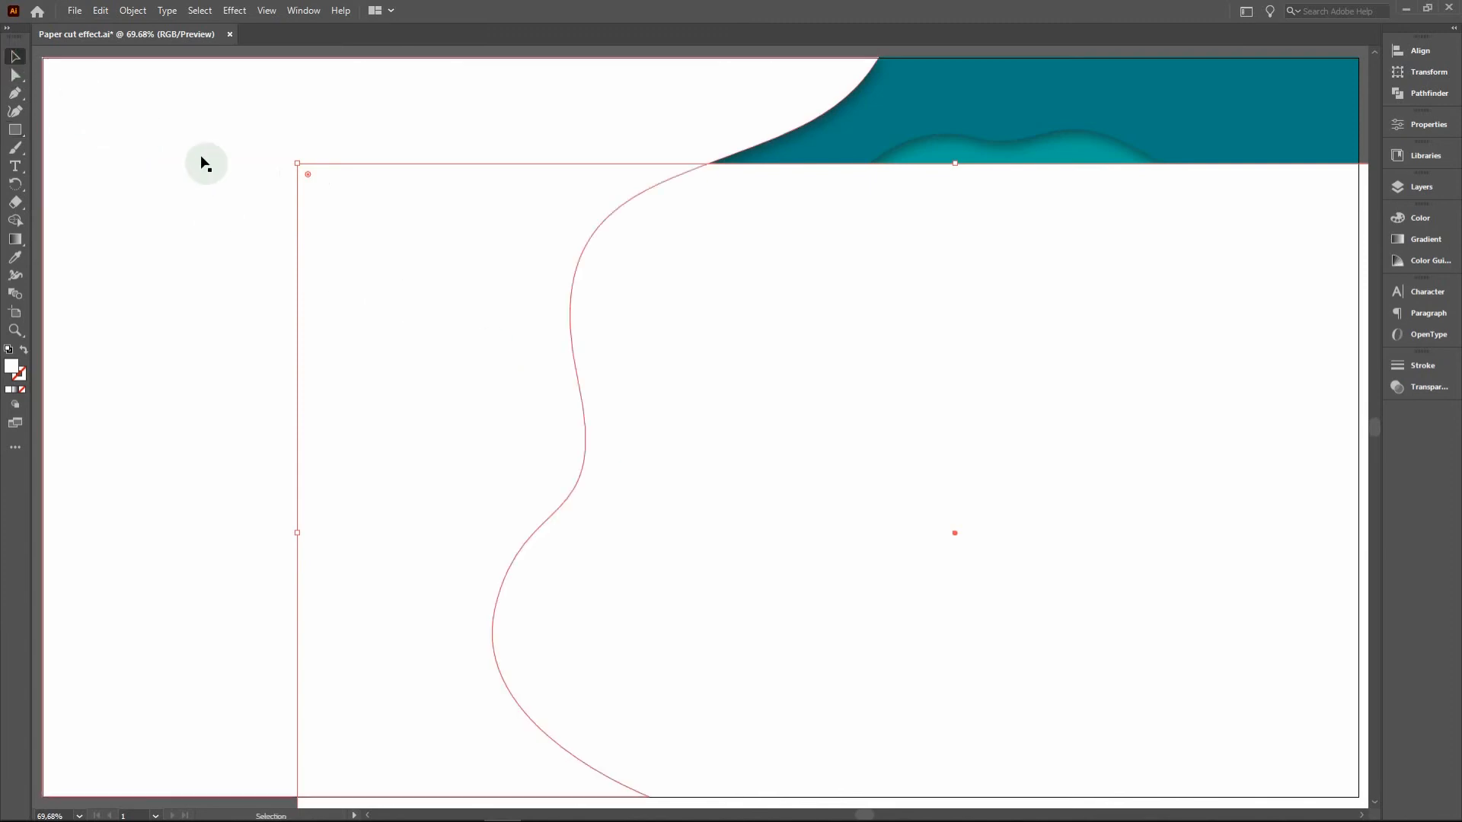
Fill the new rectangle with dark grey 333333 and align it exactly over the artboard.
drag(434, 250, 246, 172)
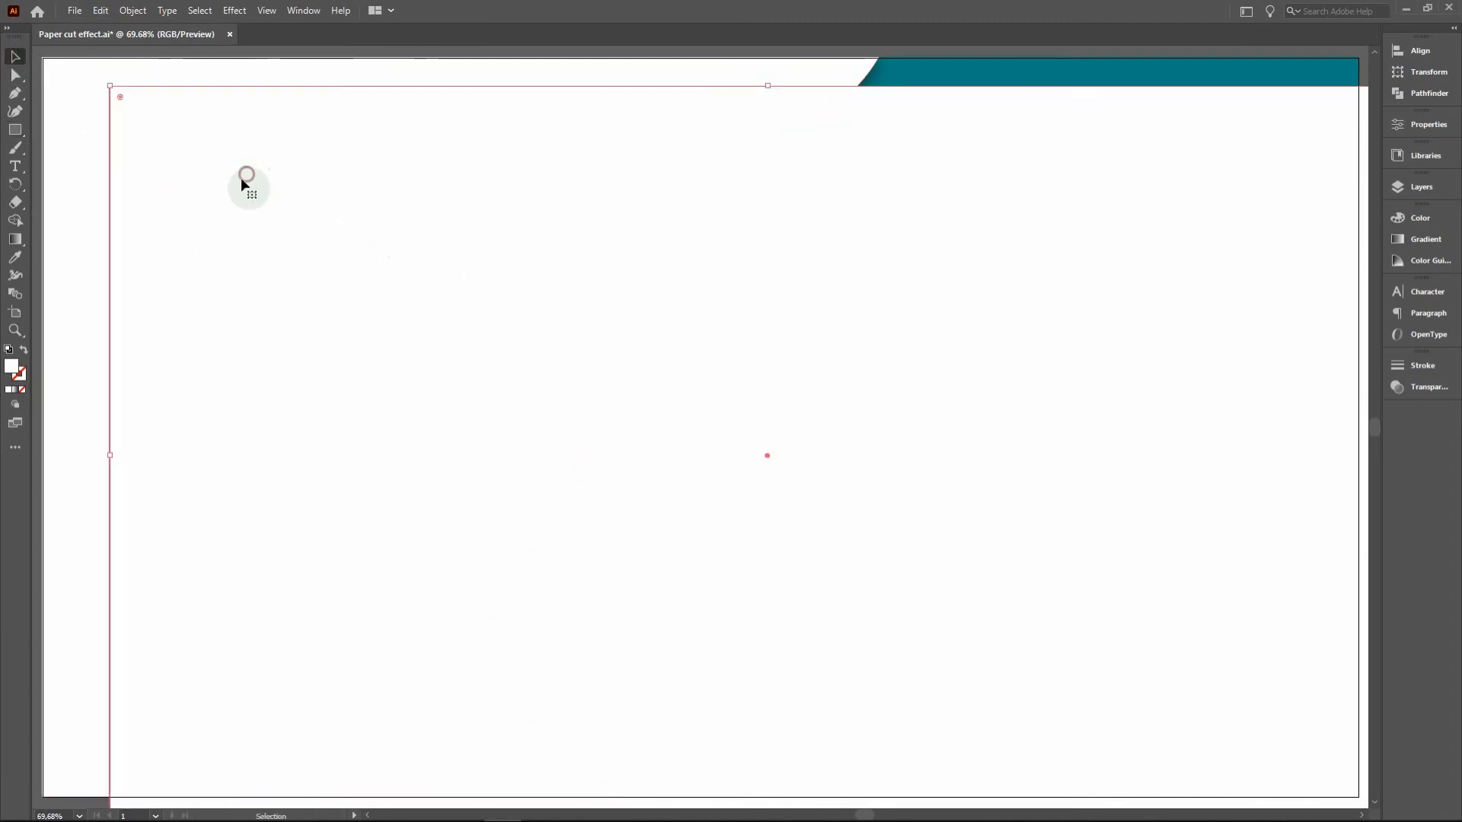
double_click(11, 366)
drag(549, 467, 526, 469)
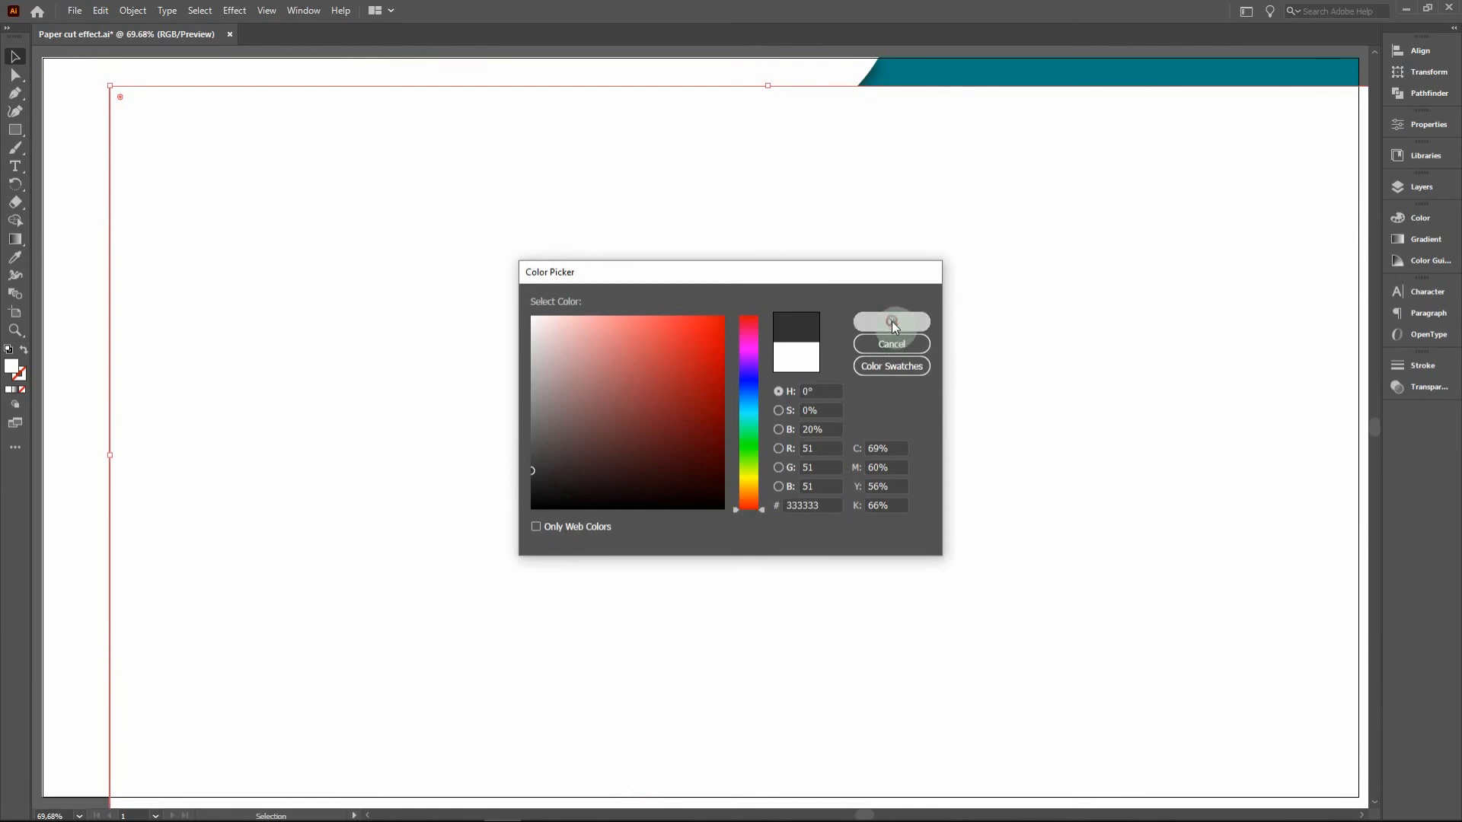
click(892, 321)
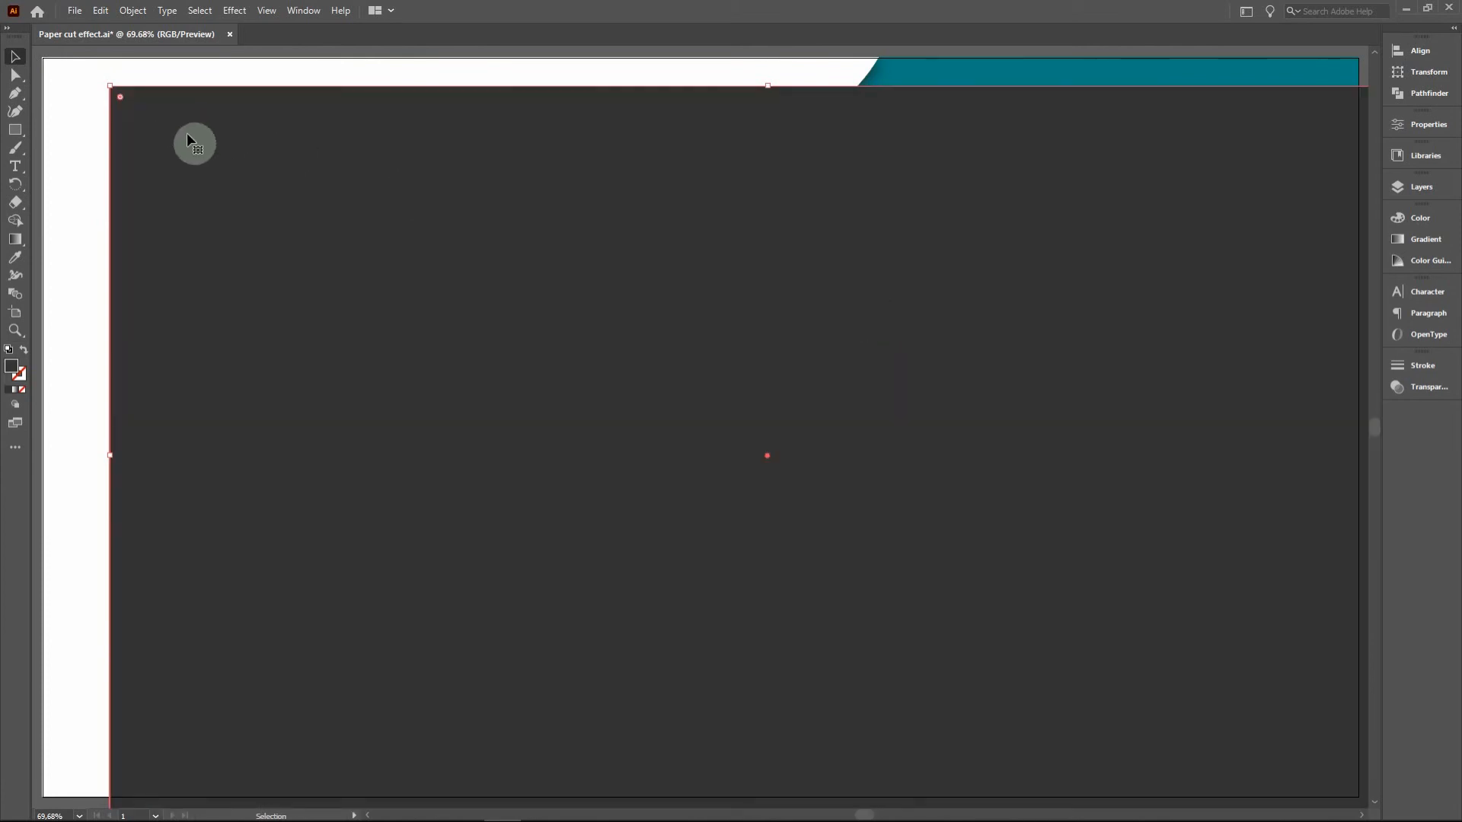
drag(175, 163, 111, 139)
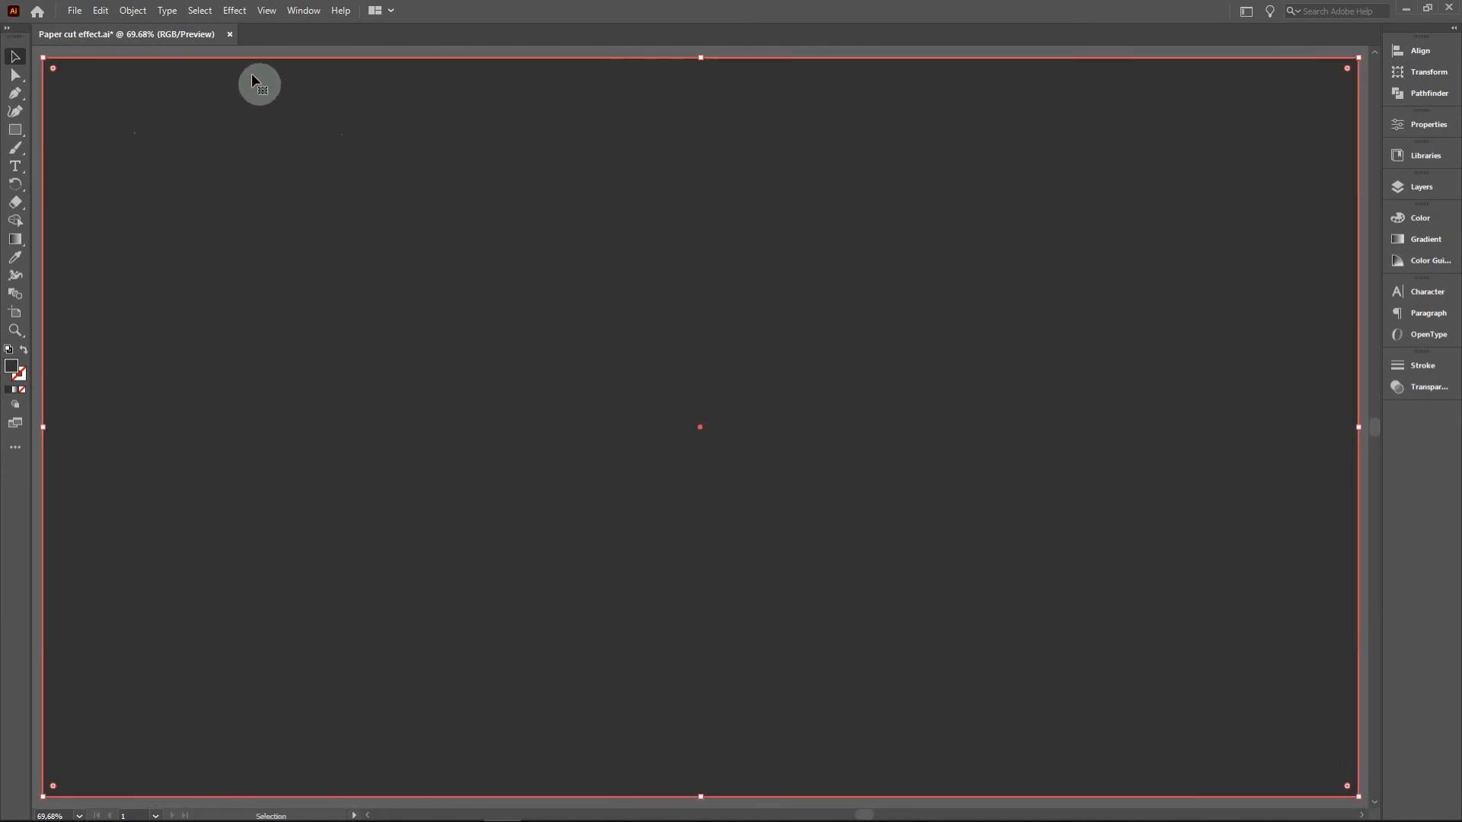
Start a Texturizer effect on the dark grey rectangle with the Canvas texture, 50% scaling and a relief of 8.
click(234, 12)
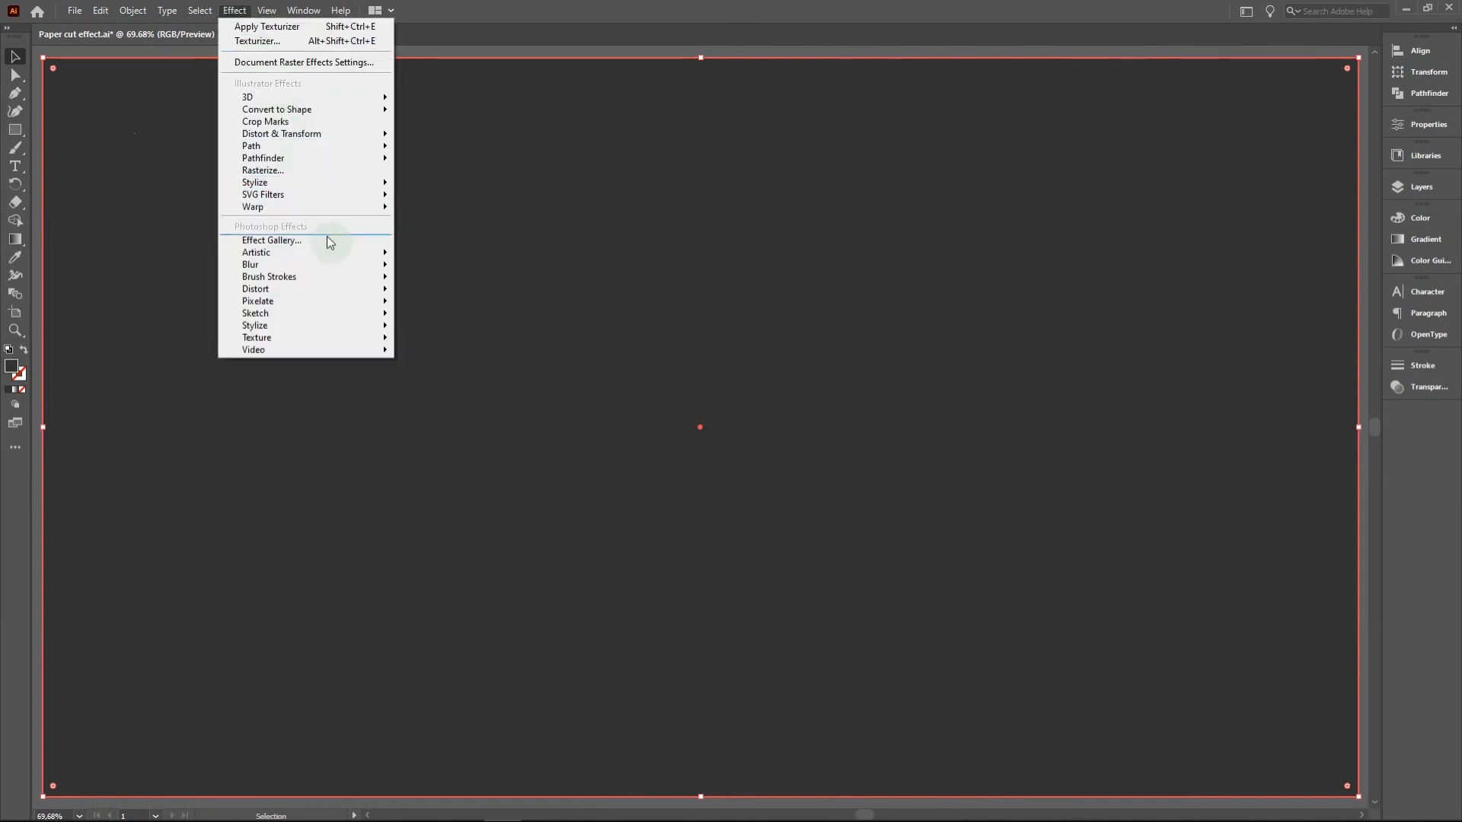
mouse_move(341, 339)
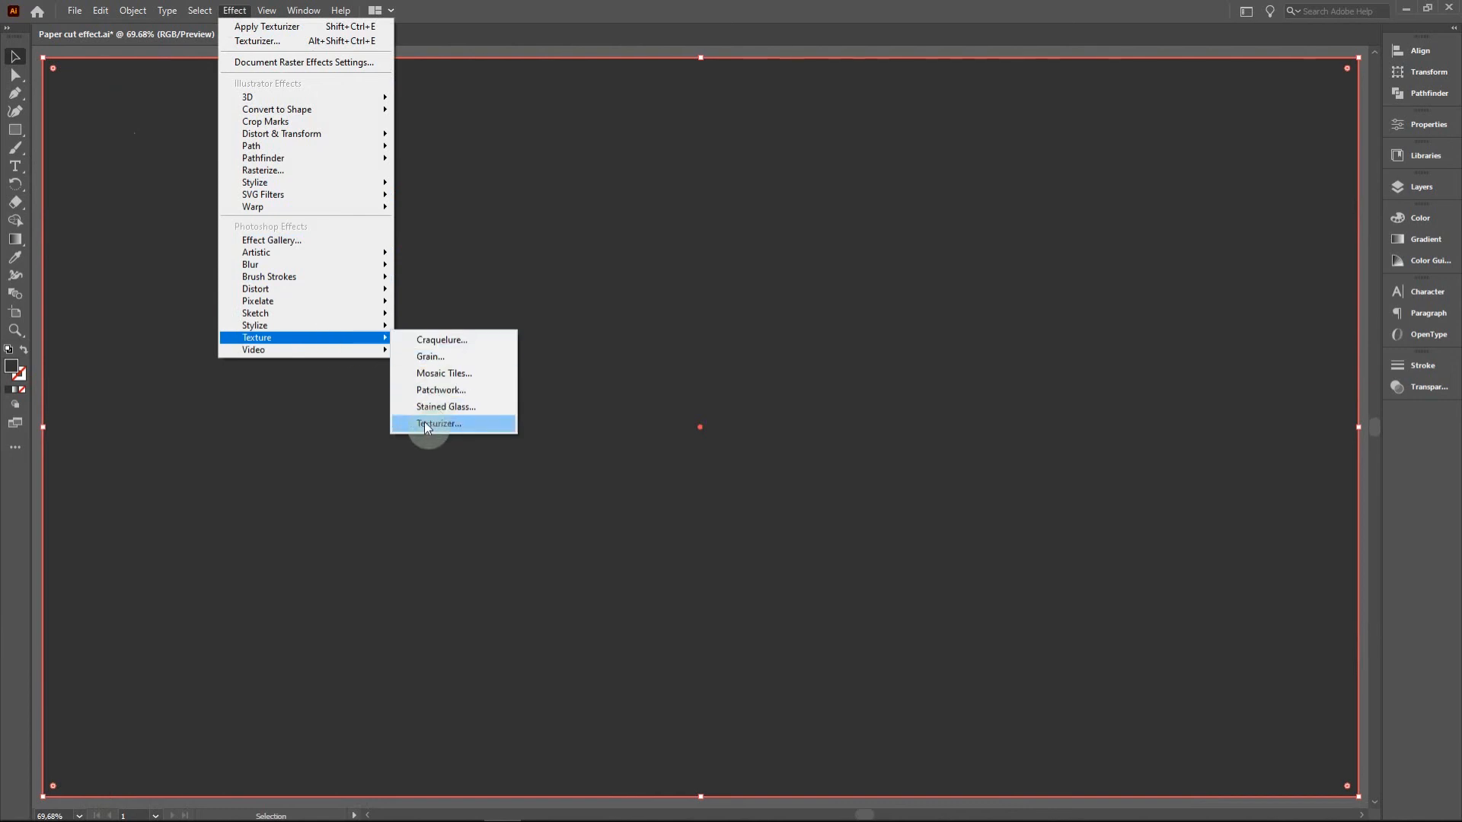
click(445, 423)
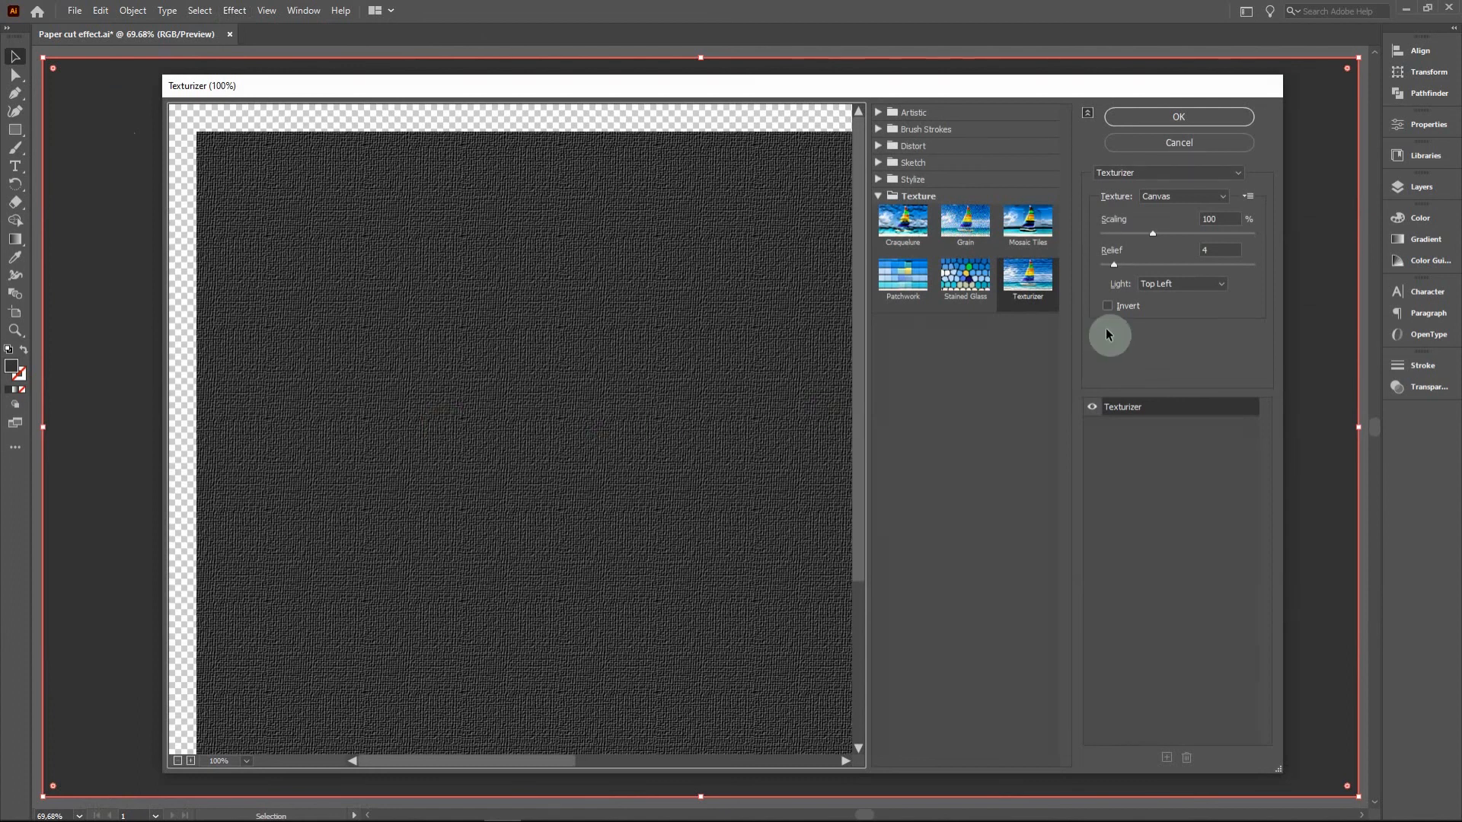
click(1153, 198)
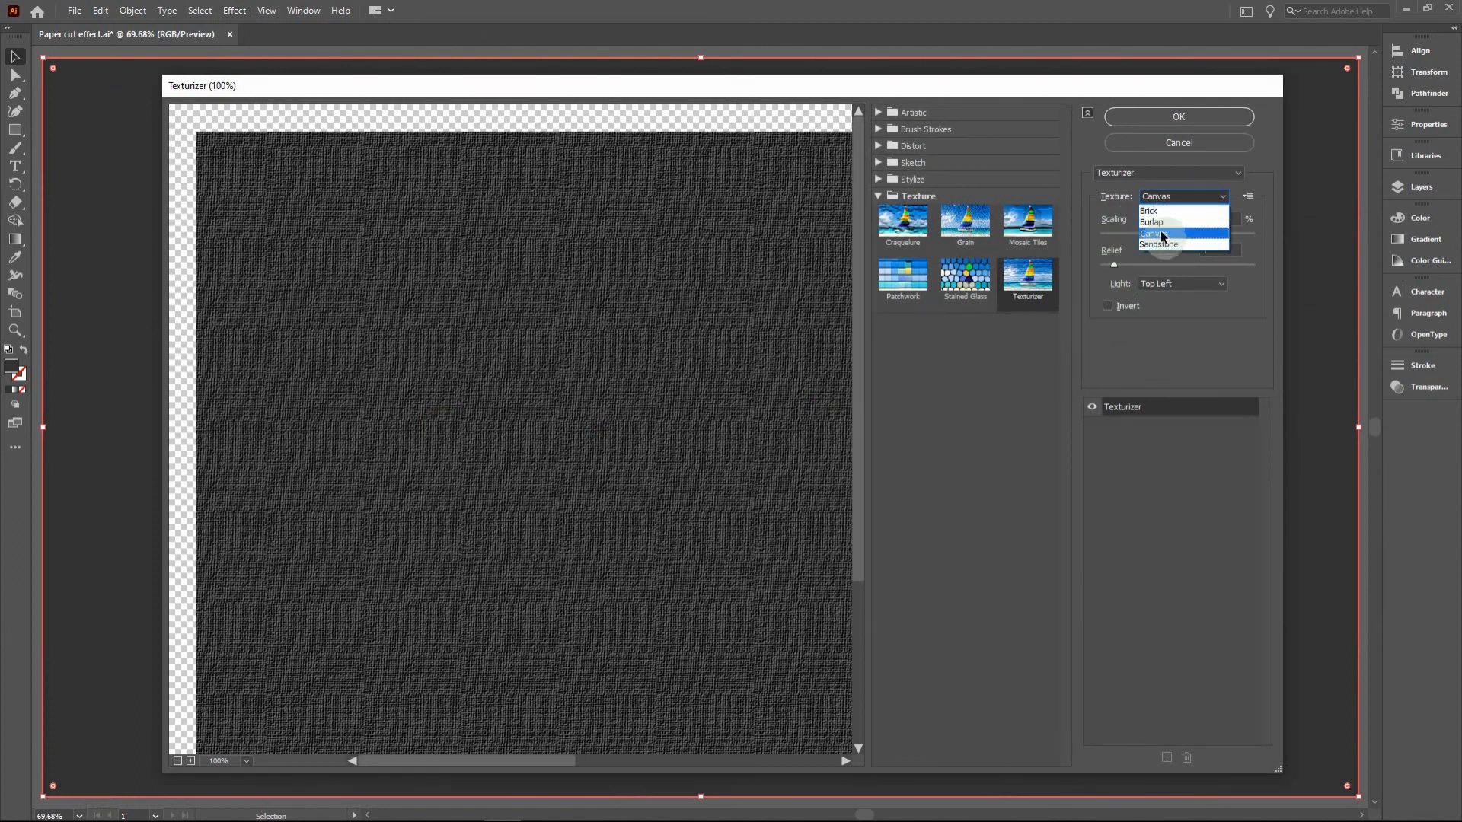
click(1158, 235)
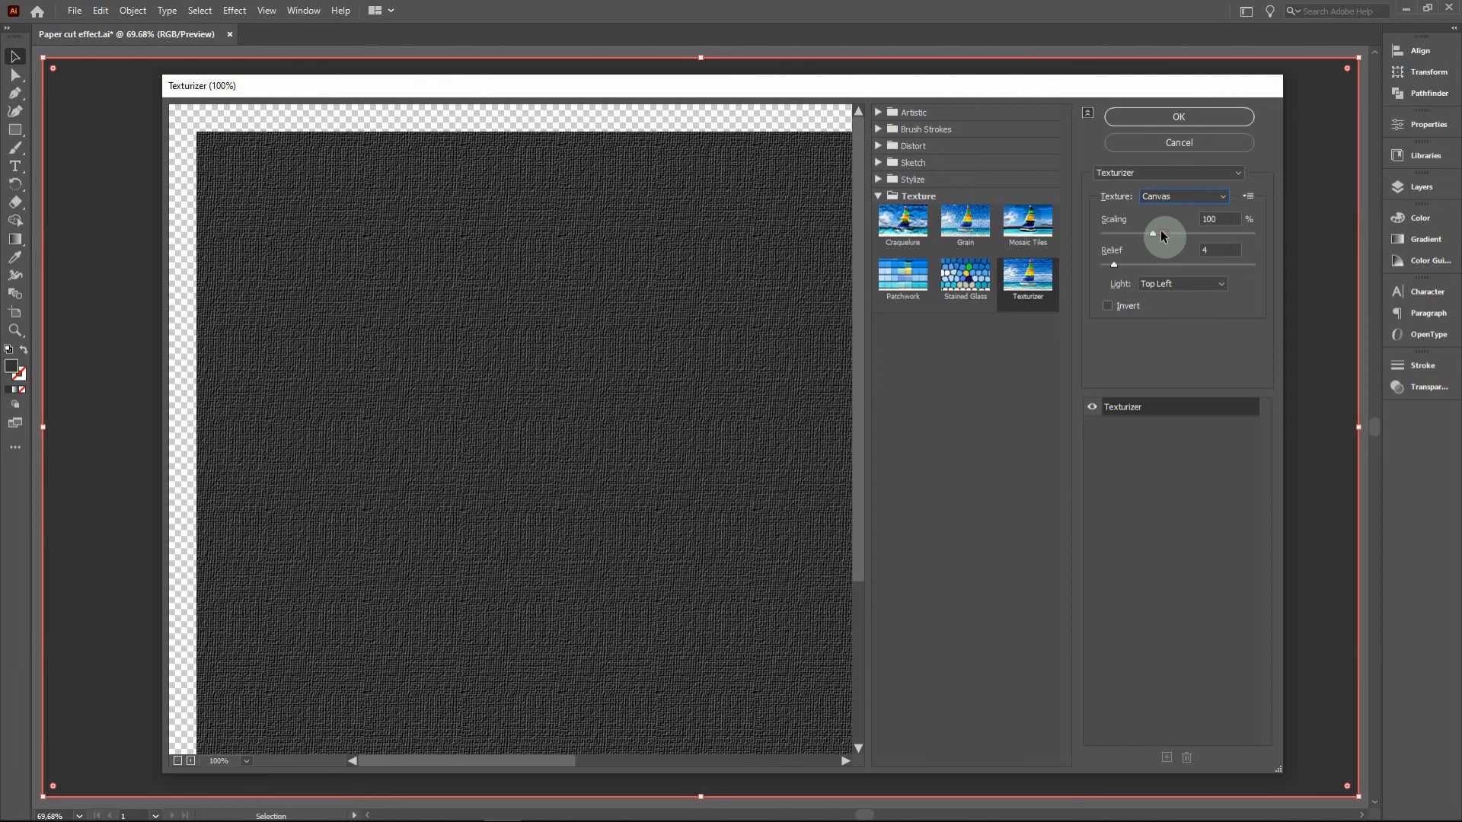
double_click(1210, 219)
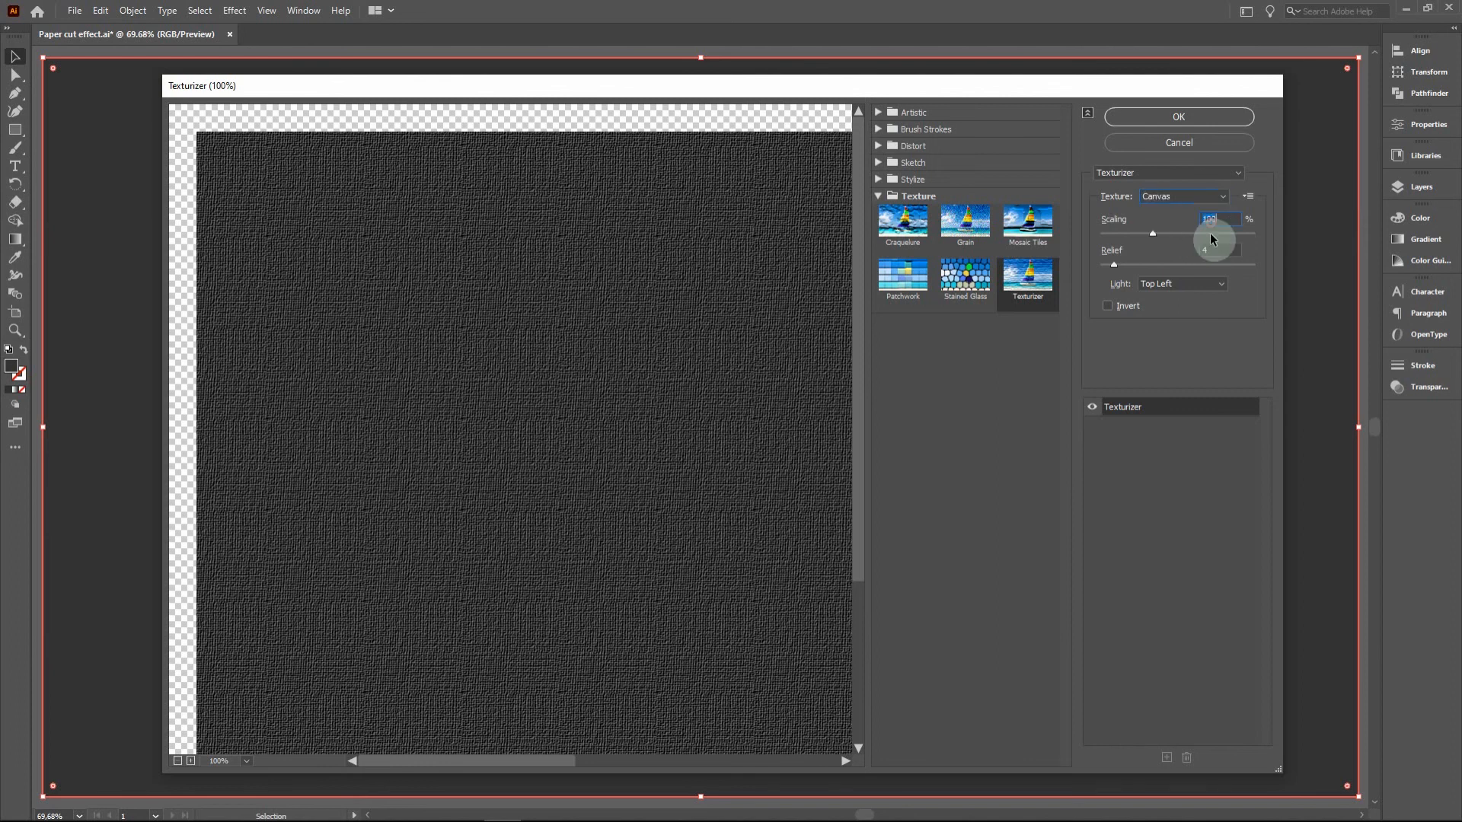
text(50)
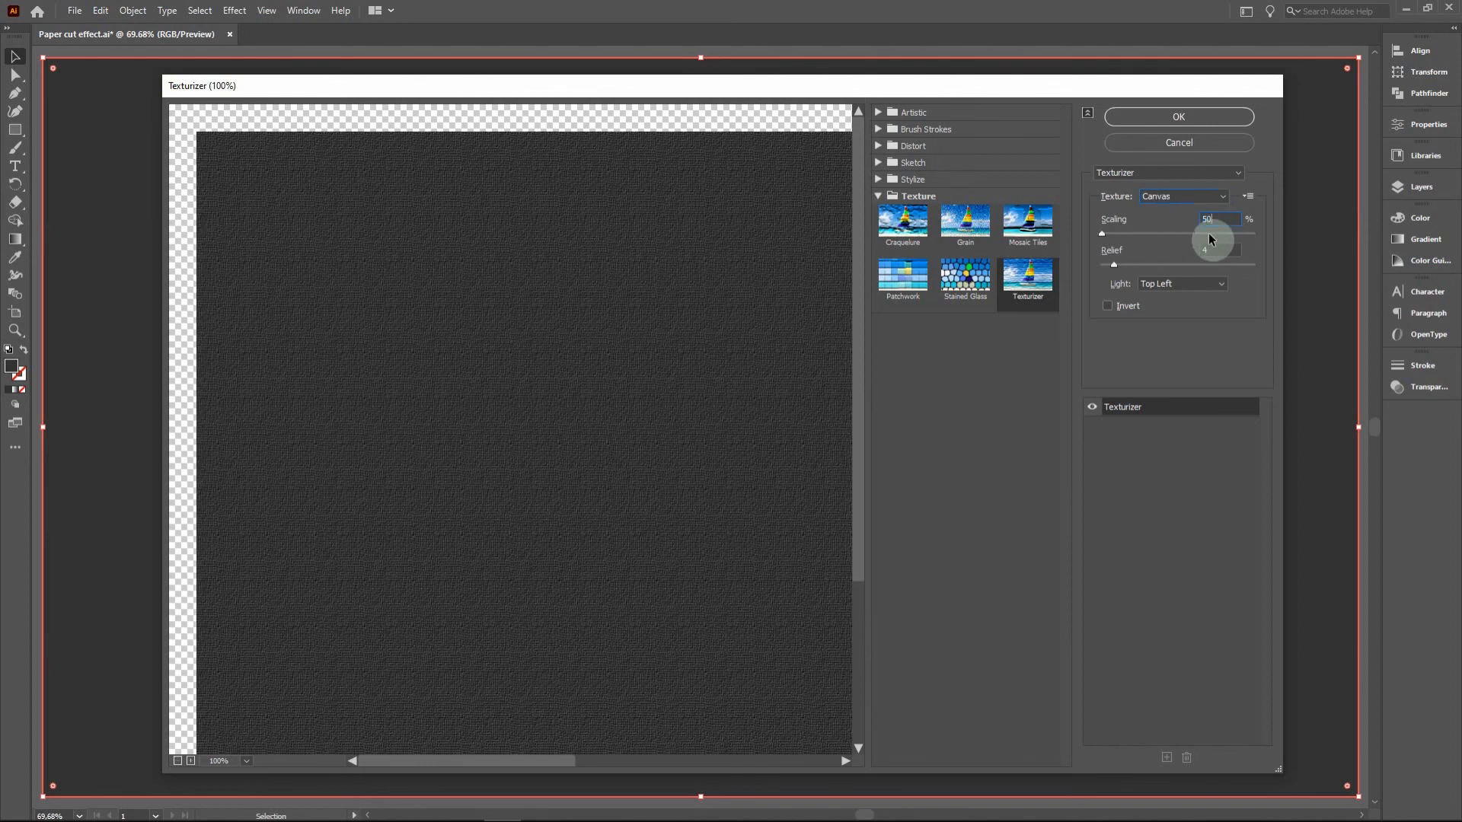
double_click(1206, 252)
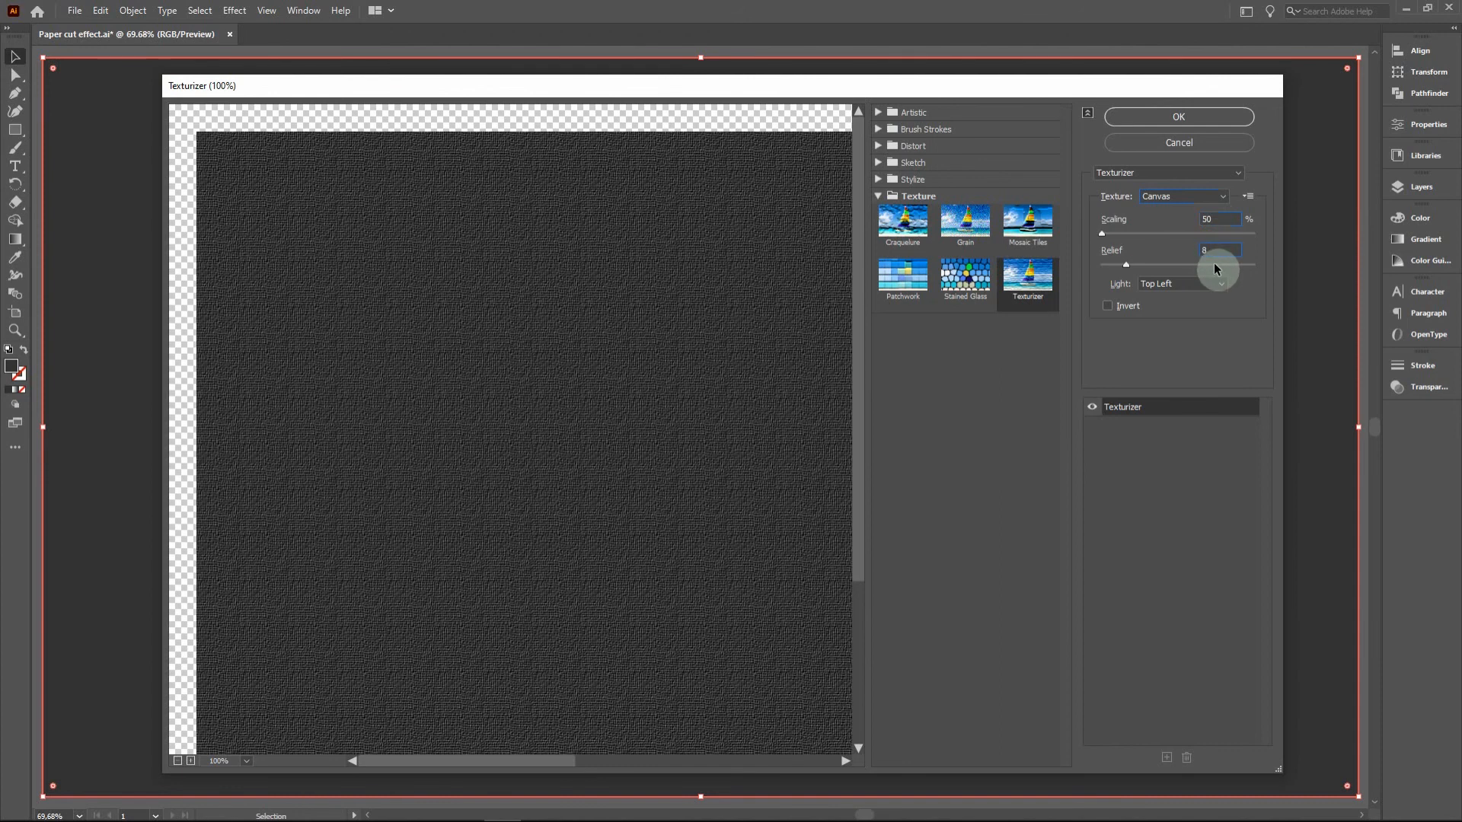
Try the Left and Top light directions for the texture, set the light back to Top Left and apply the effect.
click(1163, 285)
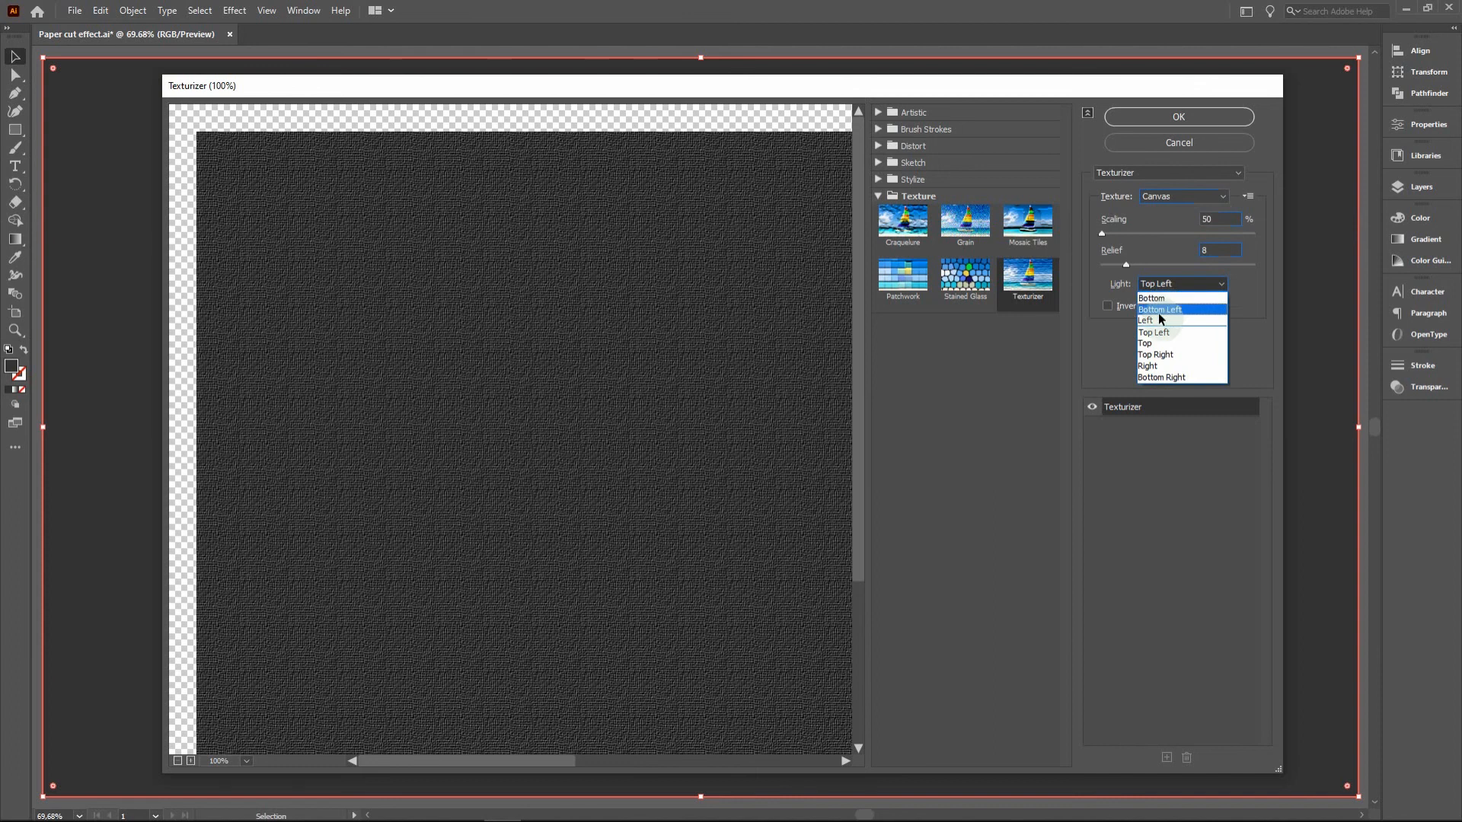
click(1159, 321)
click(1158, 286)
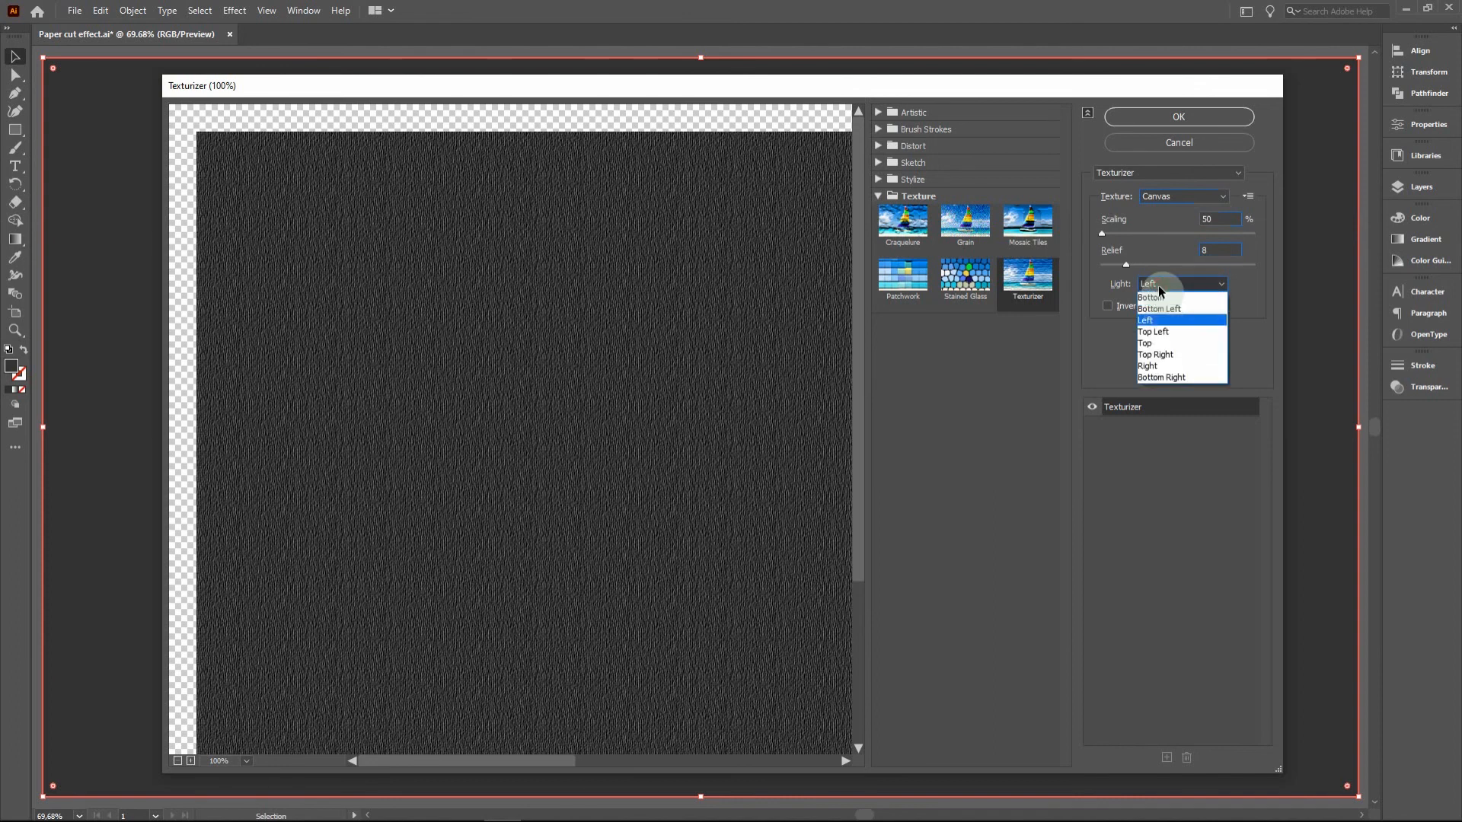
click(1154, 344)
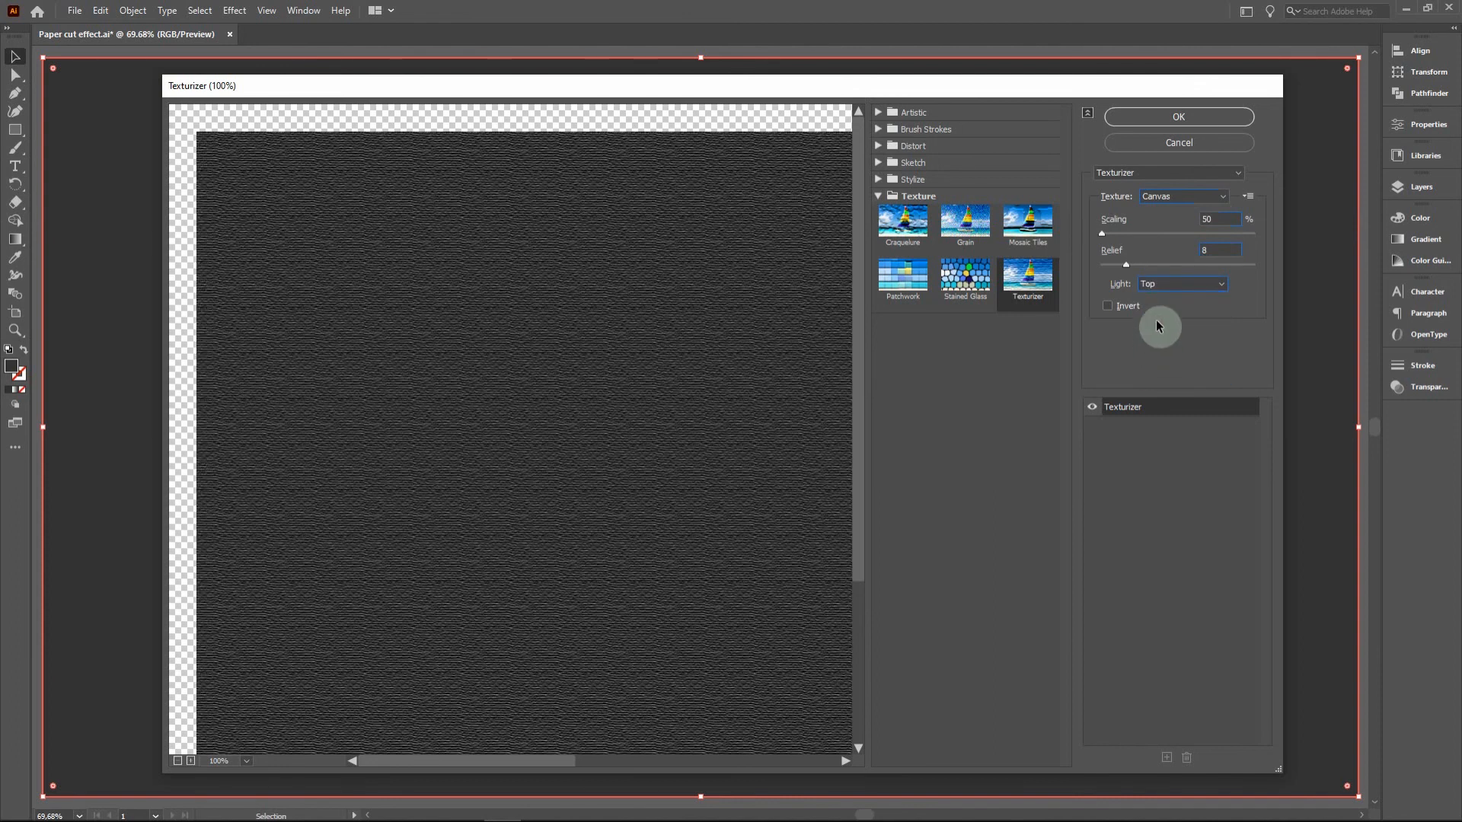
click(1163, 286)
click(1161, 332)
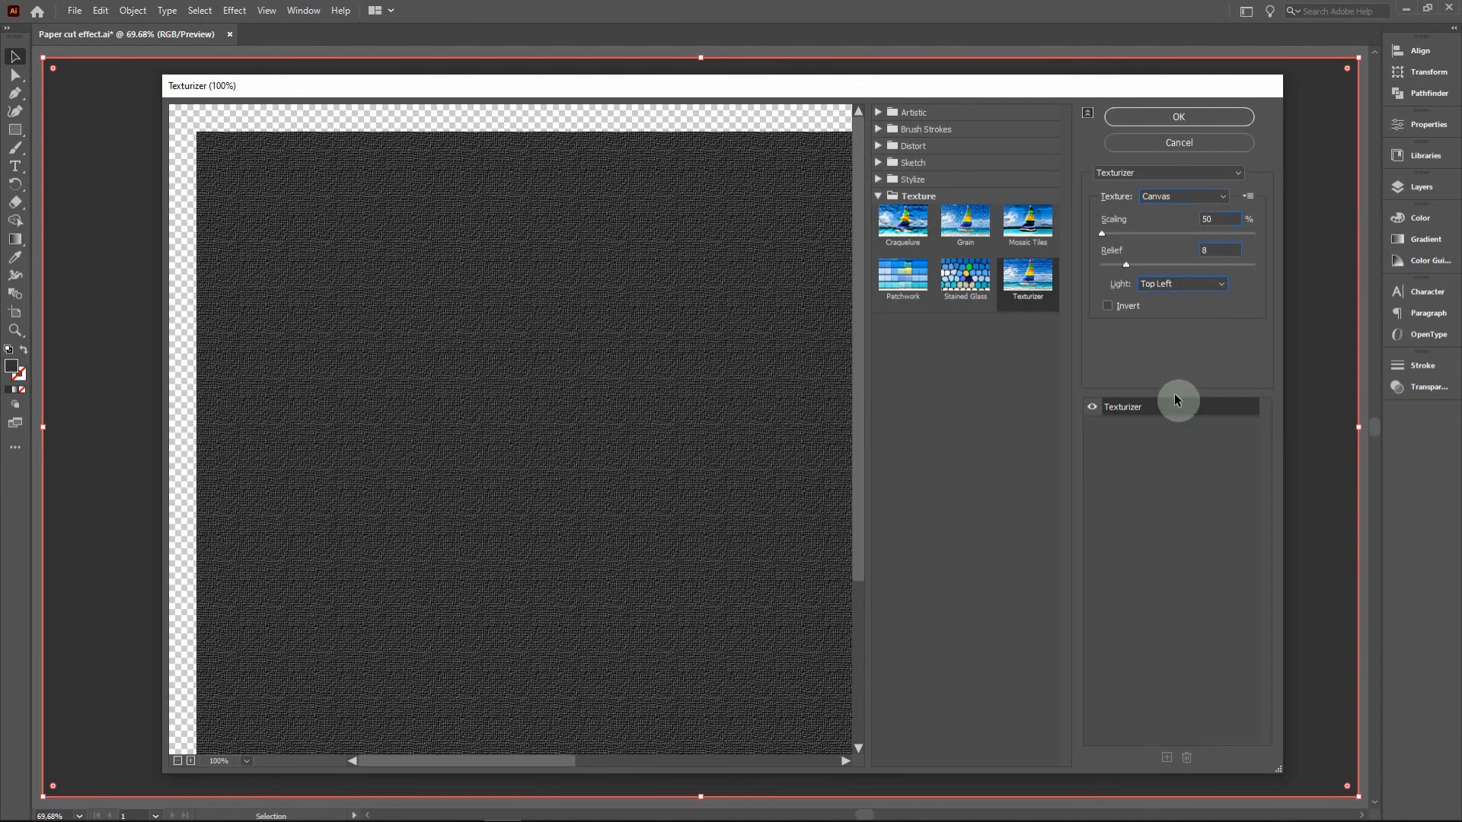
click(1178, 118)
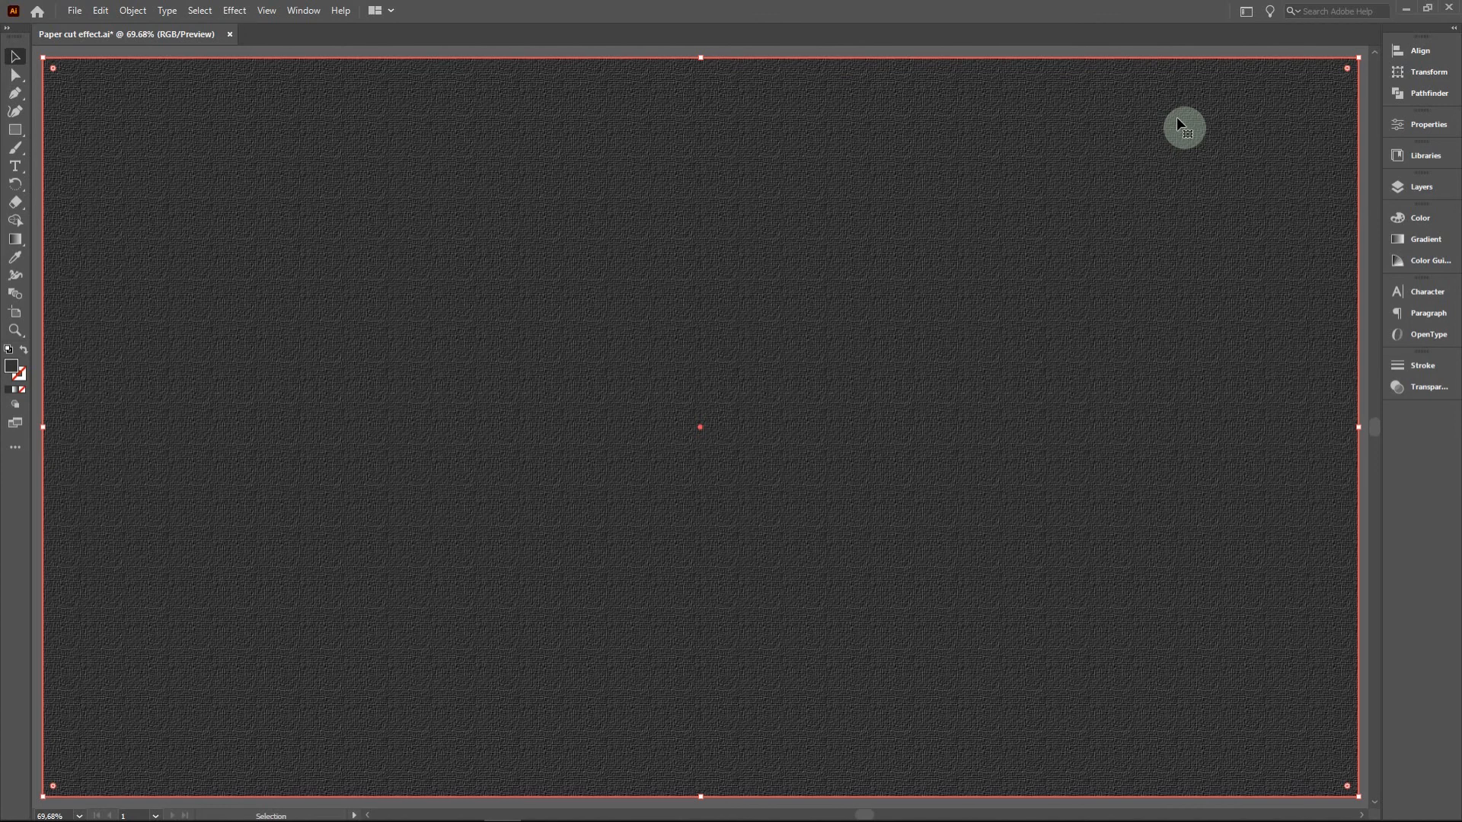
Set the textured rectangle's opacity to 12%, deselect it and inspect the paper texture over the coloured layers.
click(1424, 390)
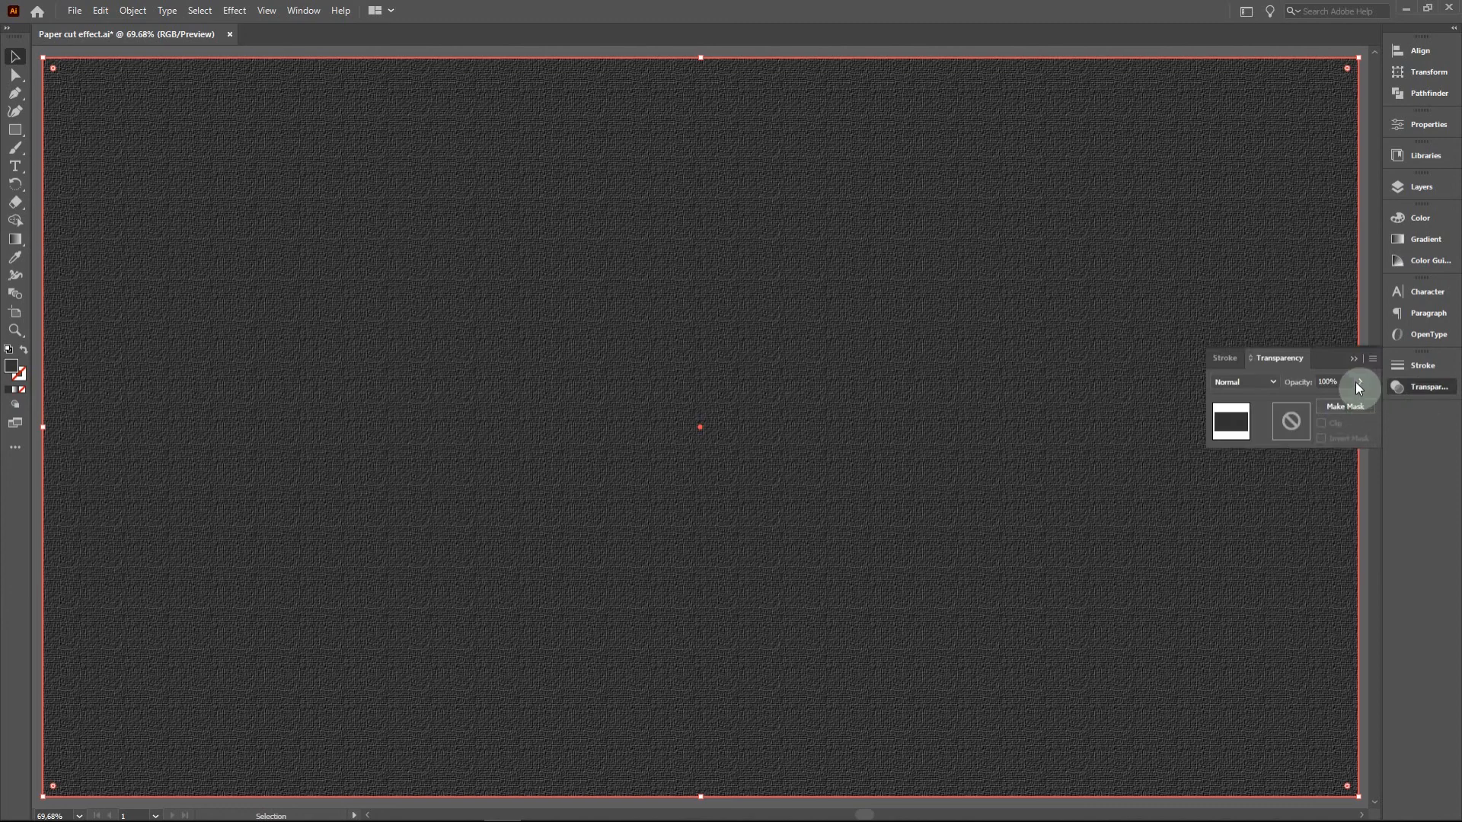
click(1329, 381)
text(1)
click(1332, 395)
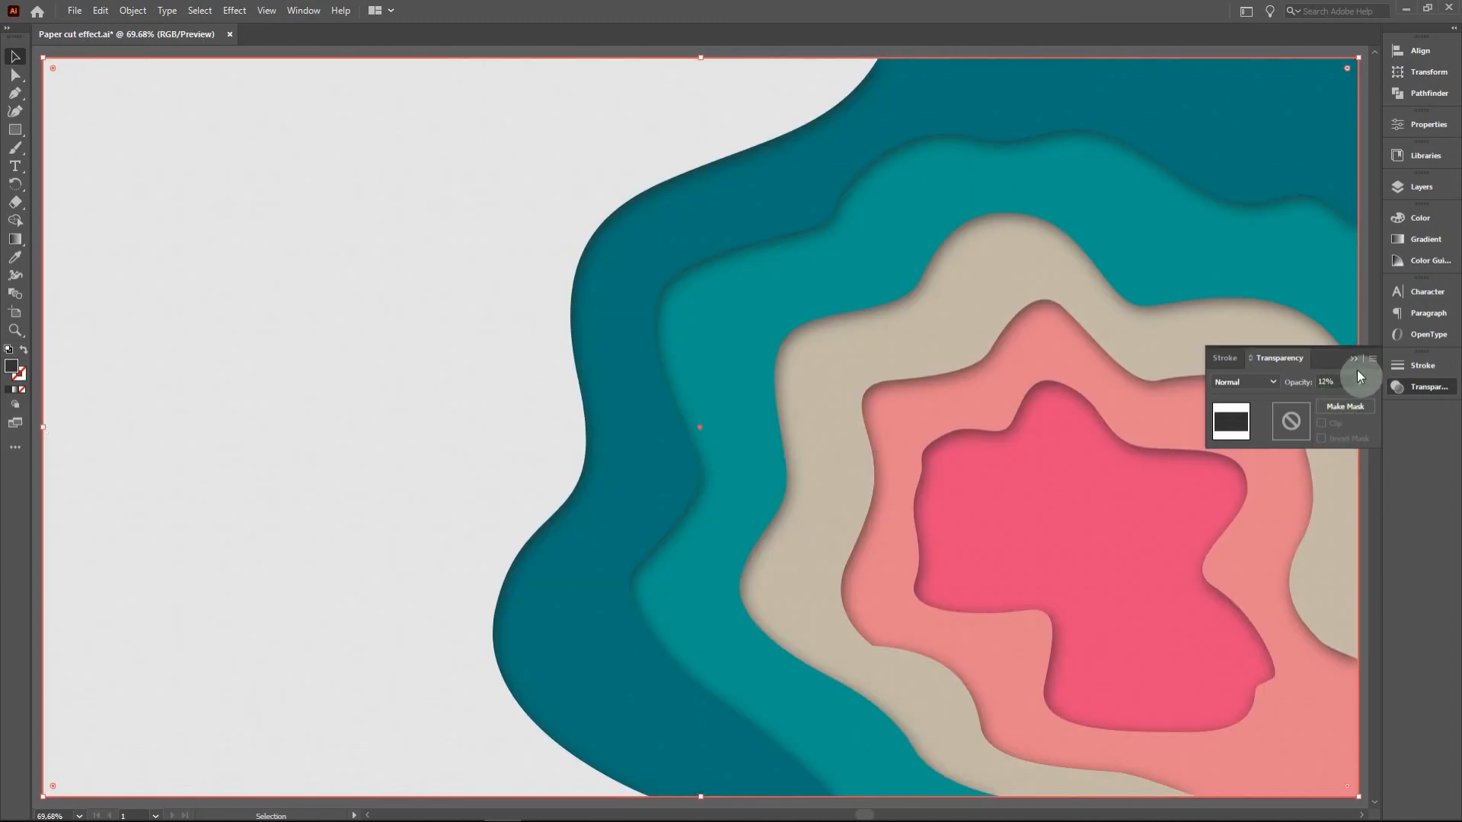
click(1417, 389)
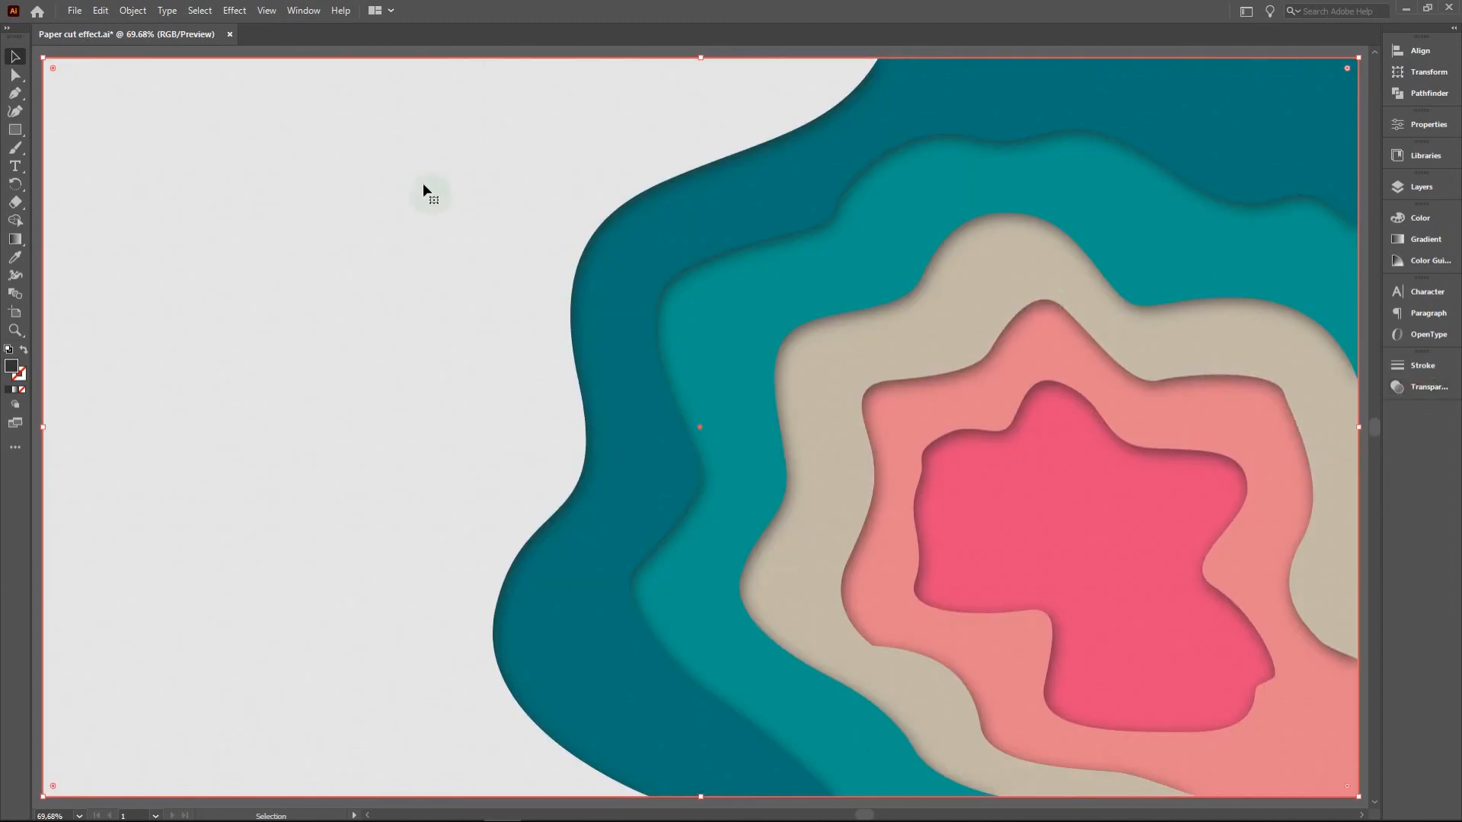
click(277, 50)
click(15, 334)
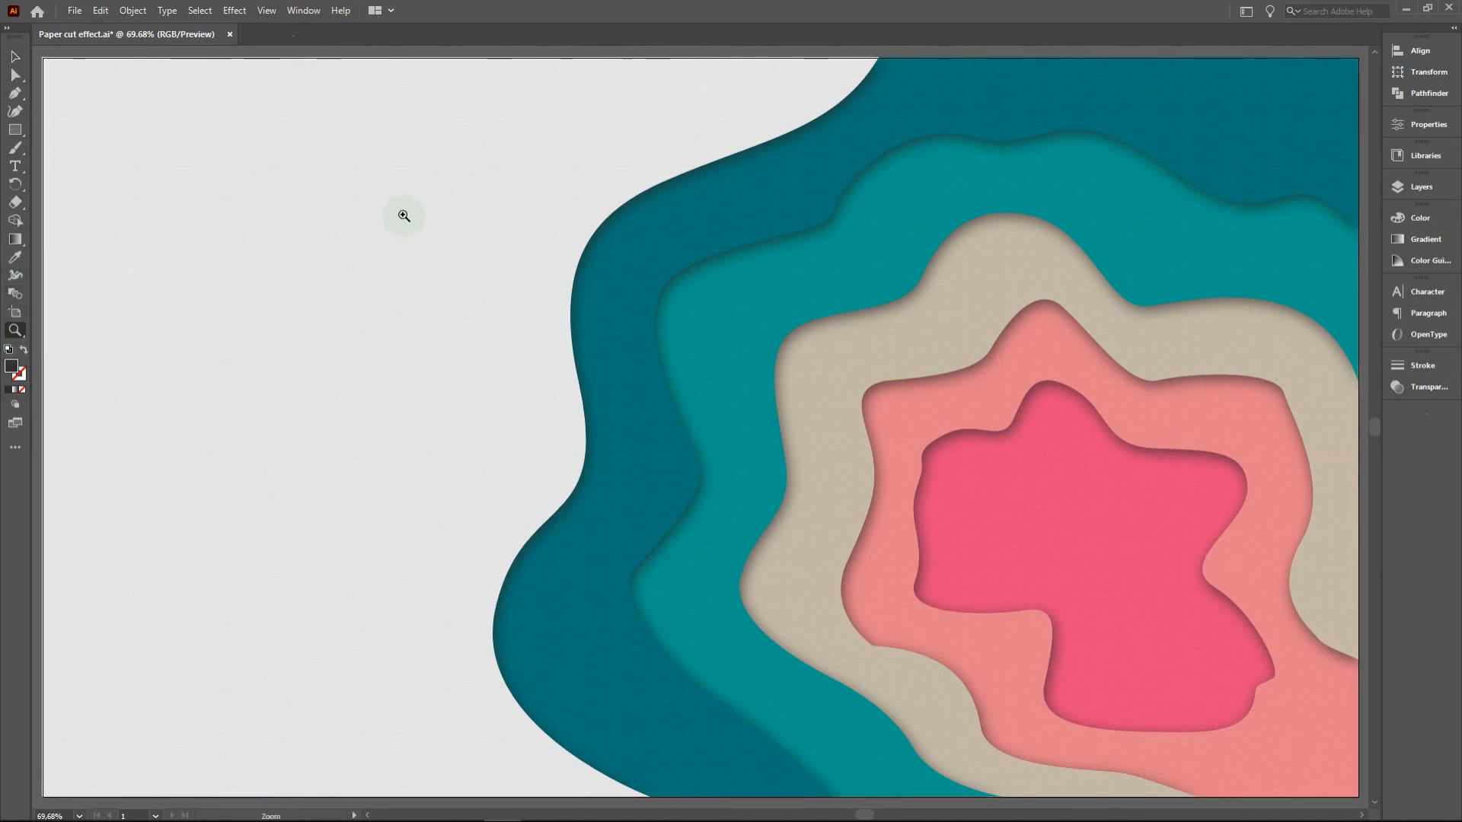
drag(388, 213, 1122, 676)
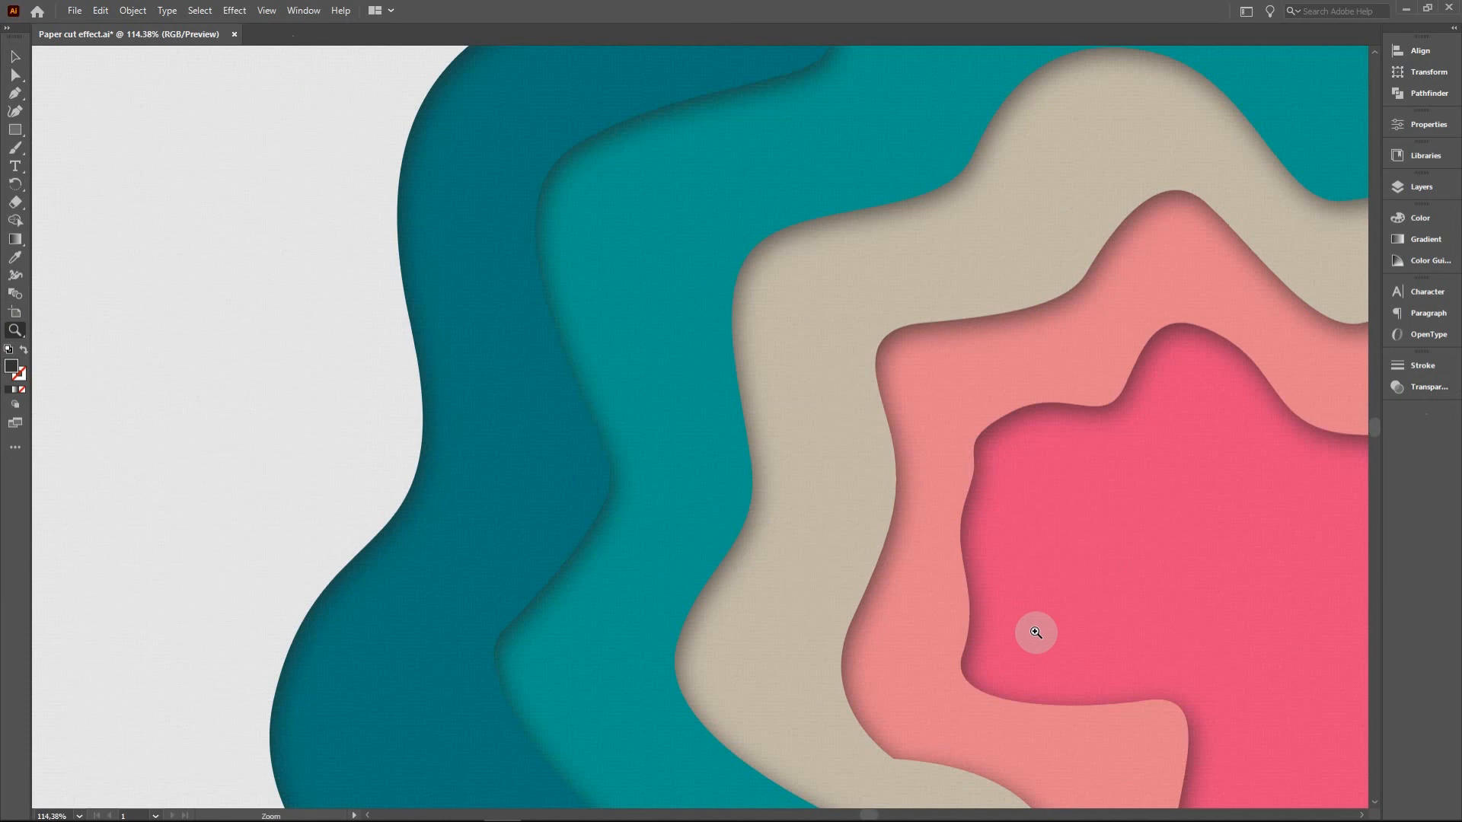
alt+click(1036, 632)
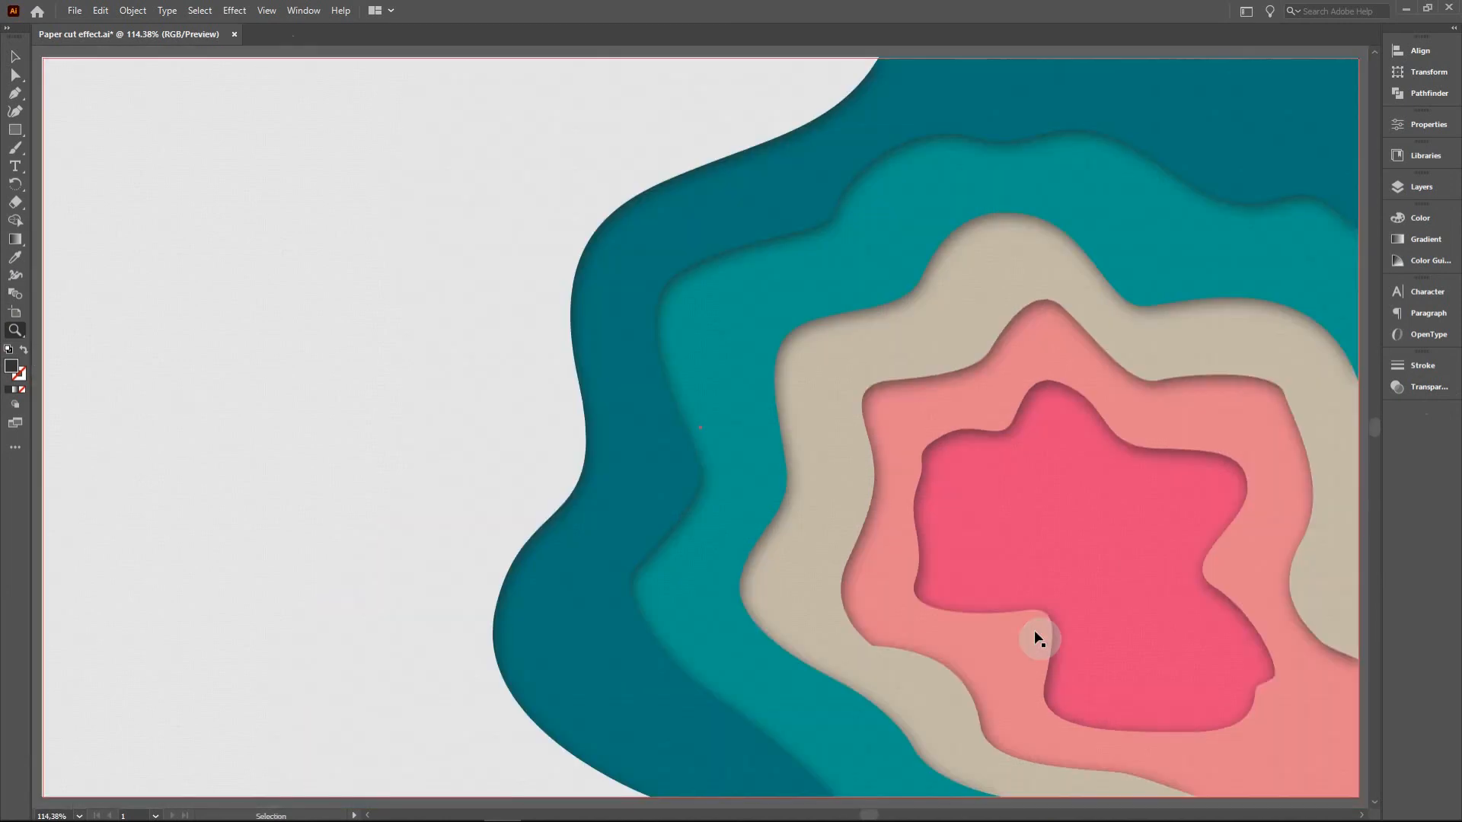
ctrl+click(105, 108)
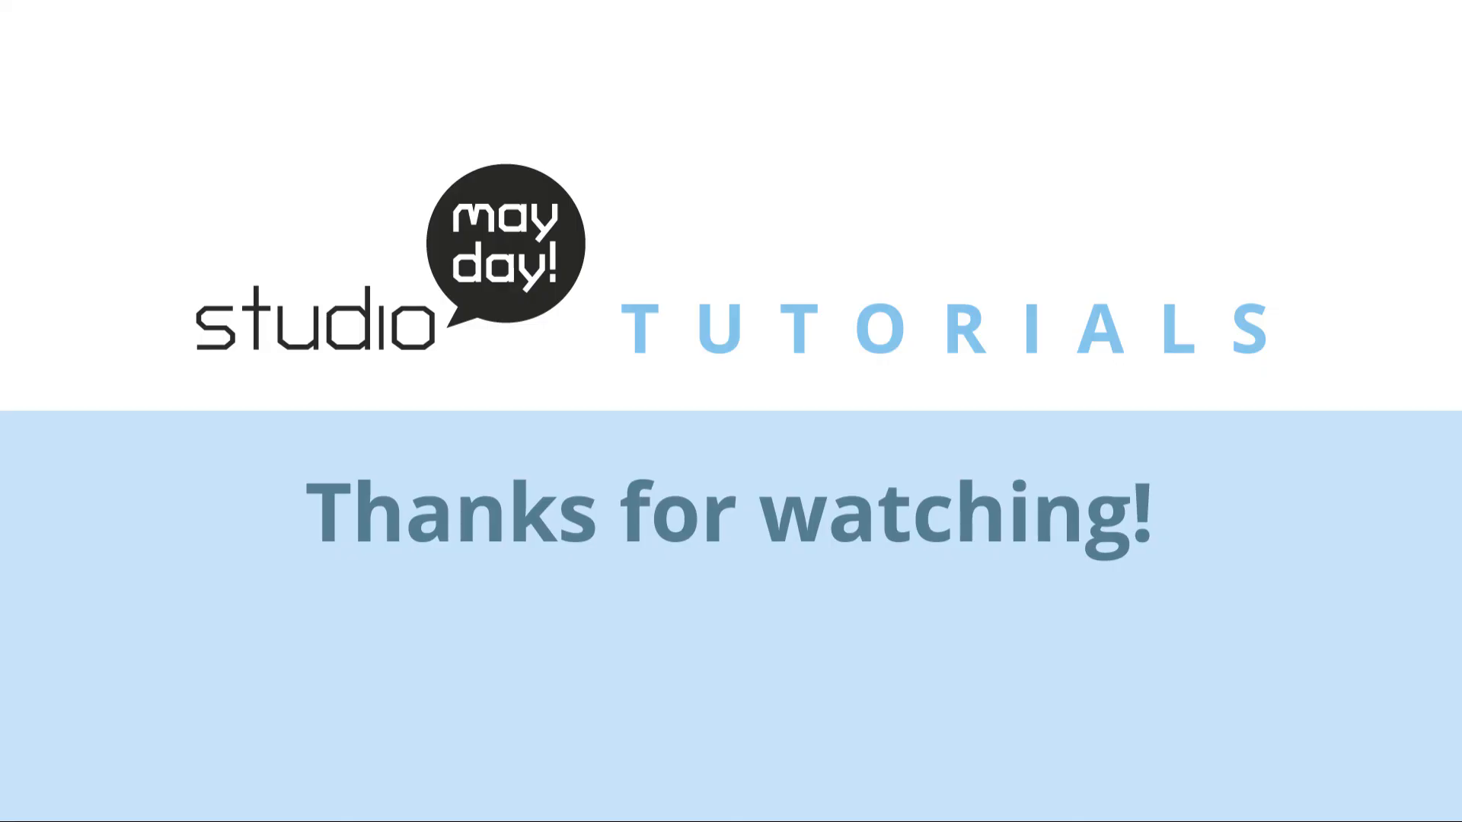